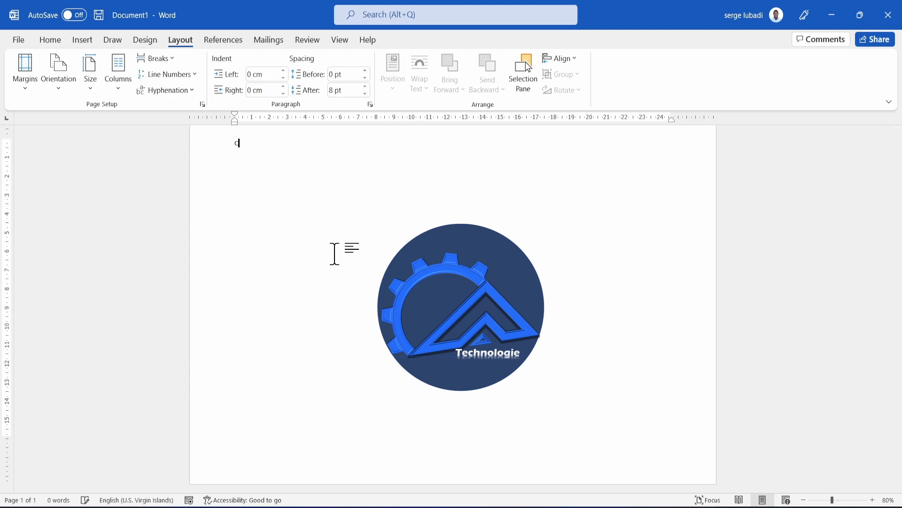
Write the text "CF Technologie" on the first line of the page
text(F)
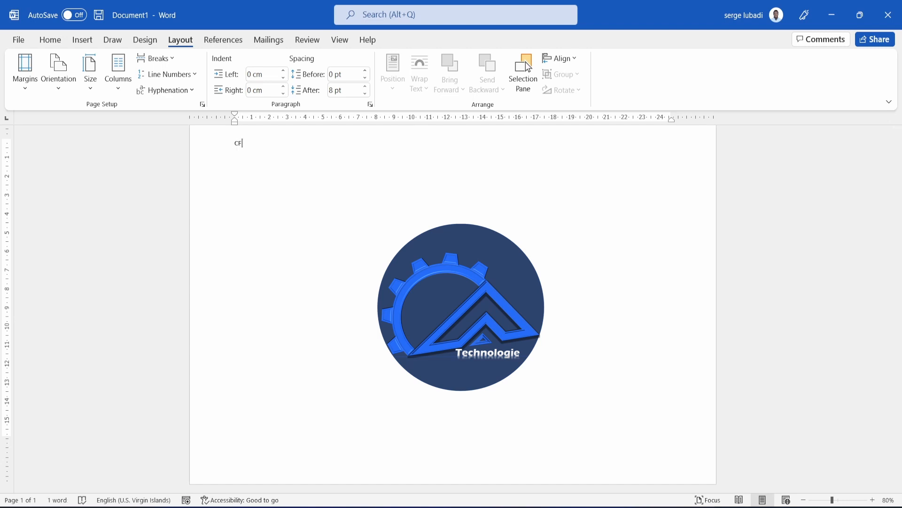
text( Te)
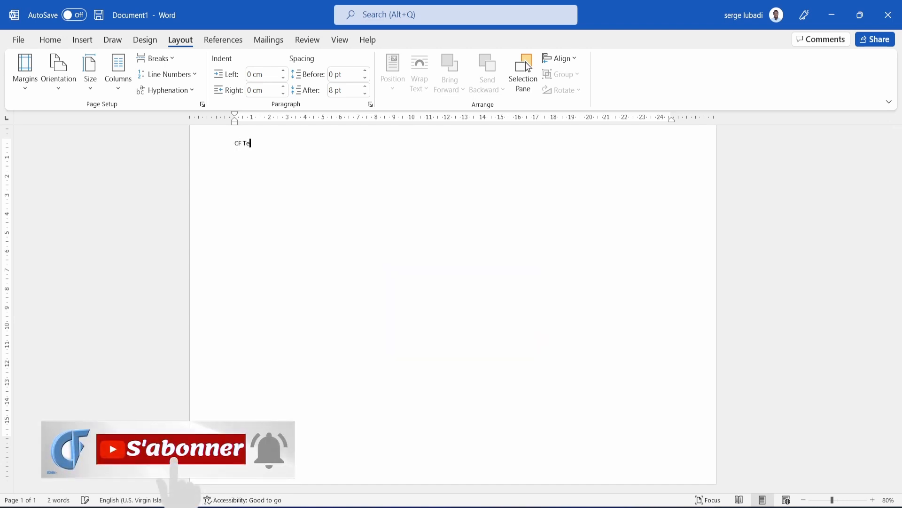
text(c)
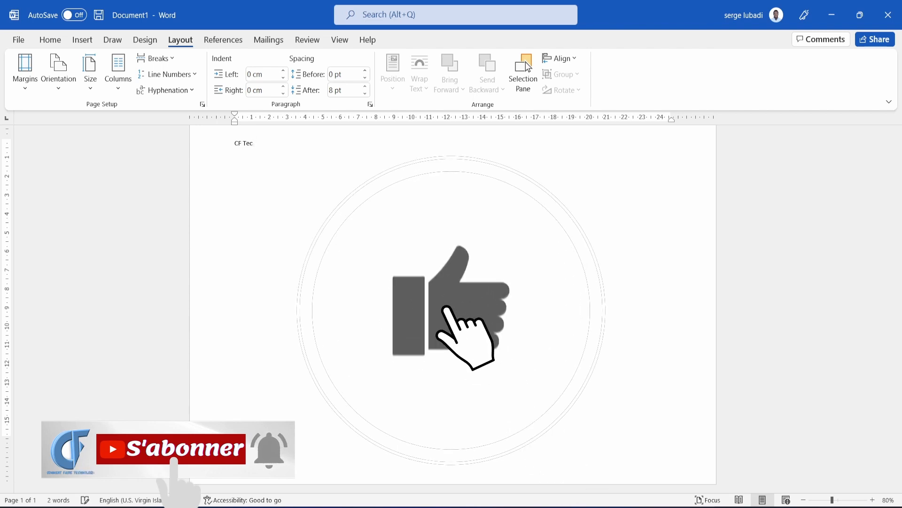
text(hnologie)
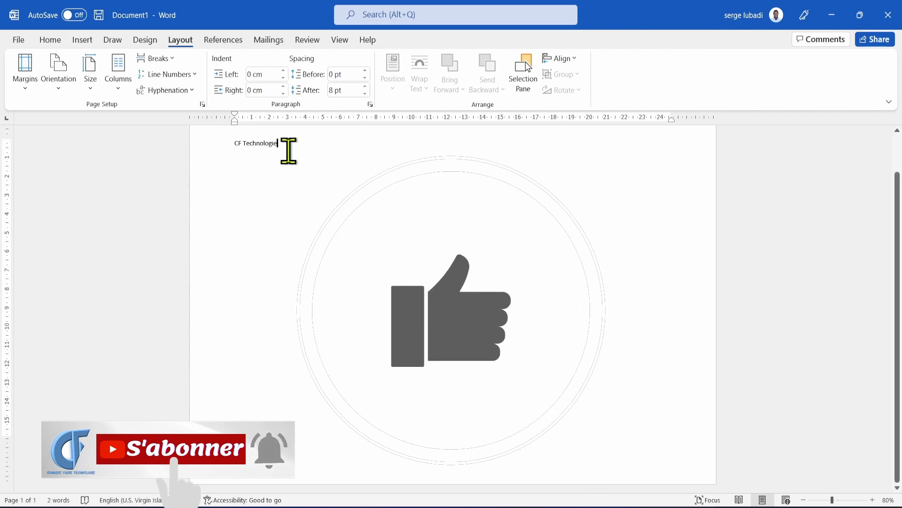
Set the font size of the "CF Technologie" line to 30
click(217, 148)
scroll(218, 148, up, 2)
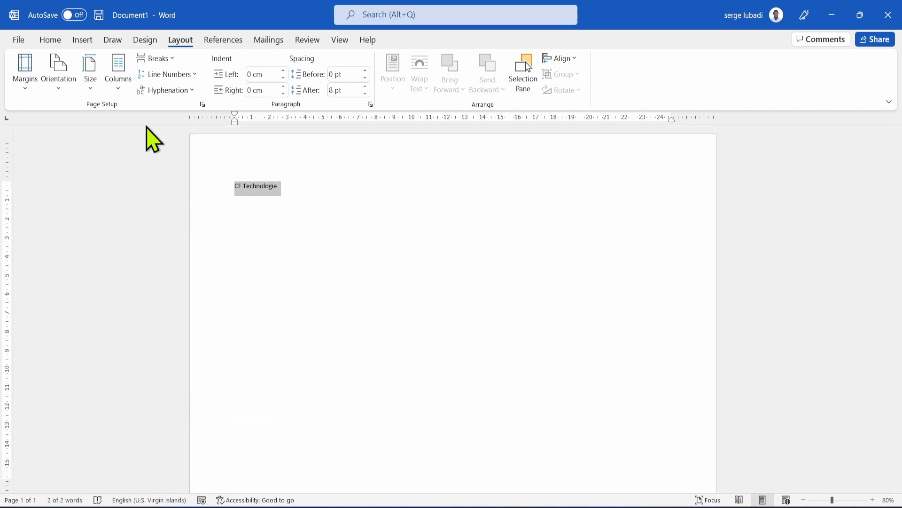
click(56, 42)
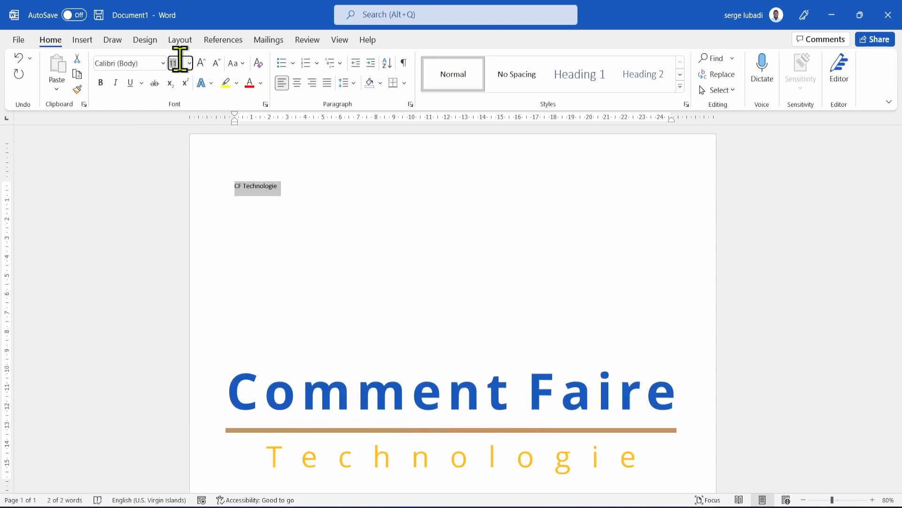
text(30)
key(Return)
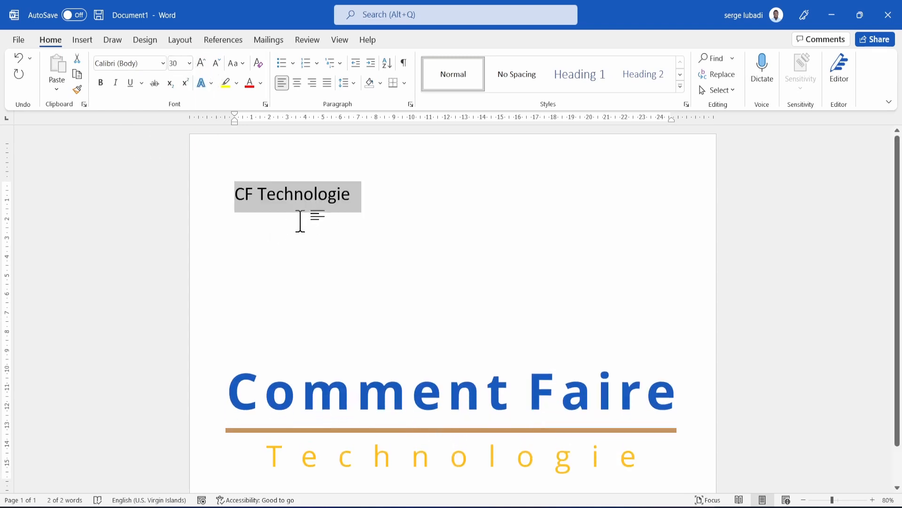
click(395, 279)
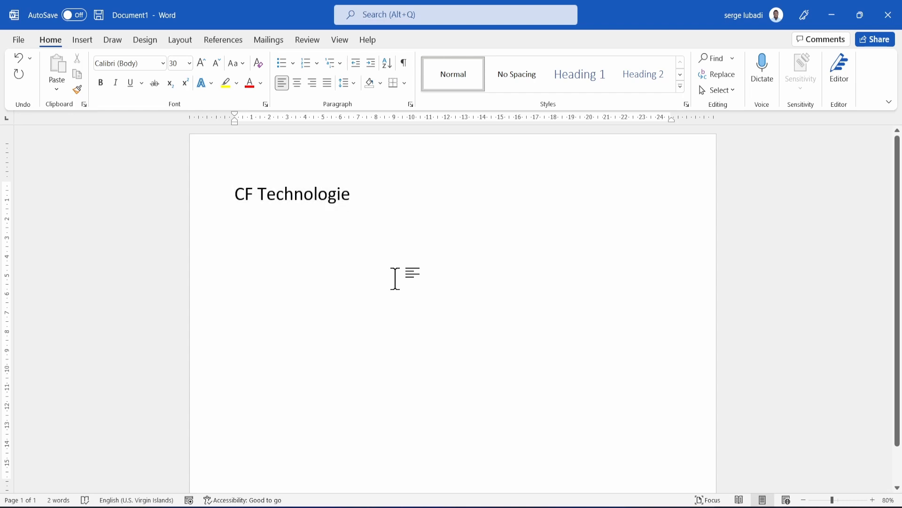
Draw an Arc shape about 4.2 cm high and 4.3 cm wide just below the "CF Technologie" text
scroll(395, 279, down, 2)
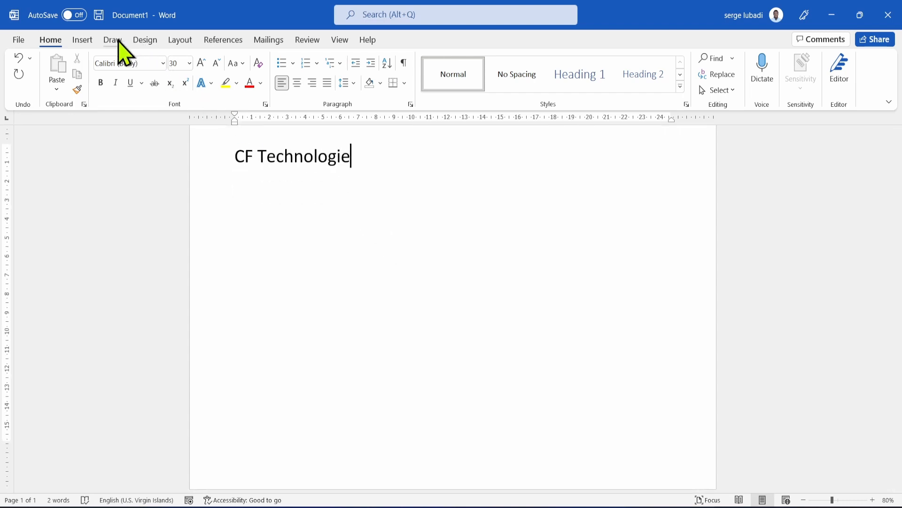
click(83, 41)
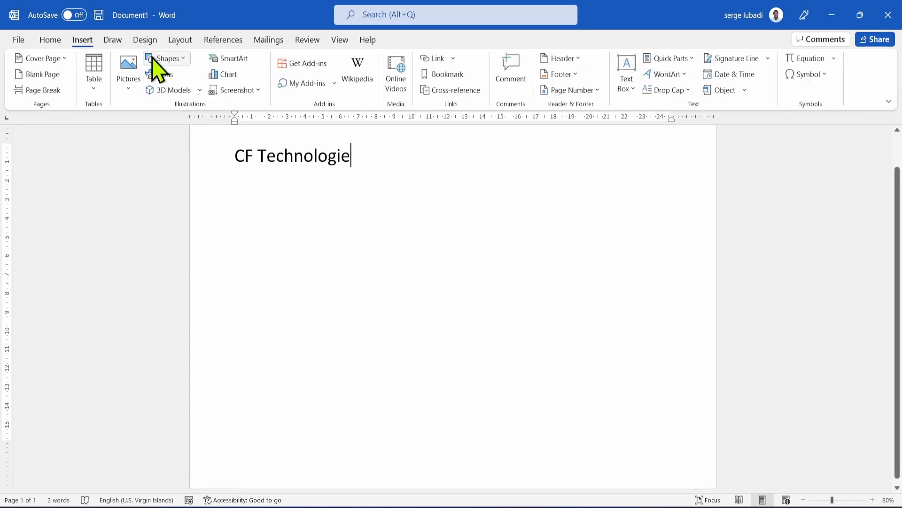
click(173, 59)
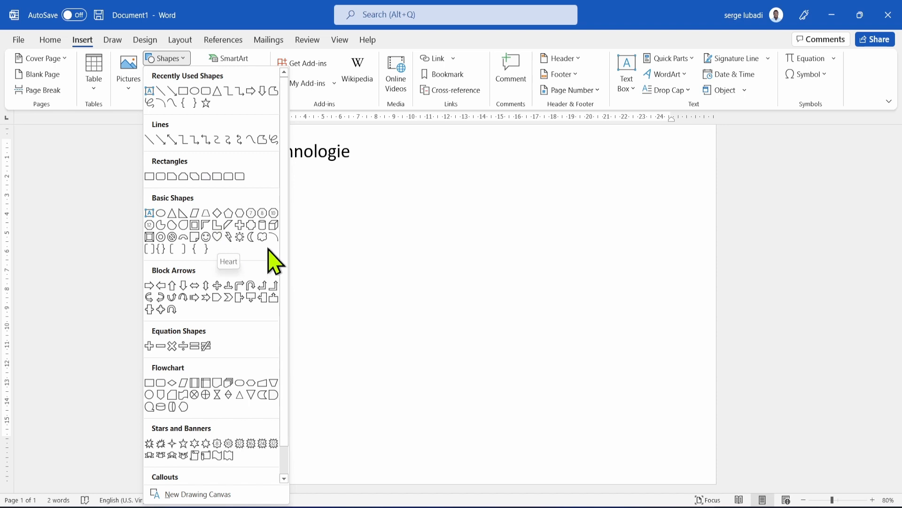
click(274, 238)
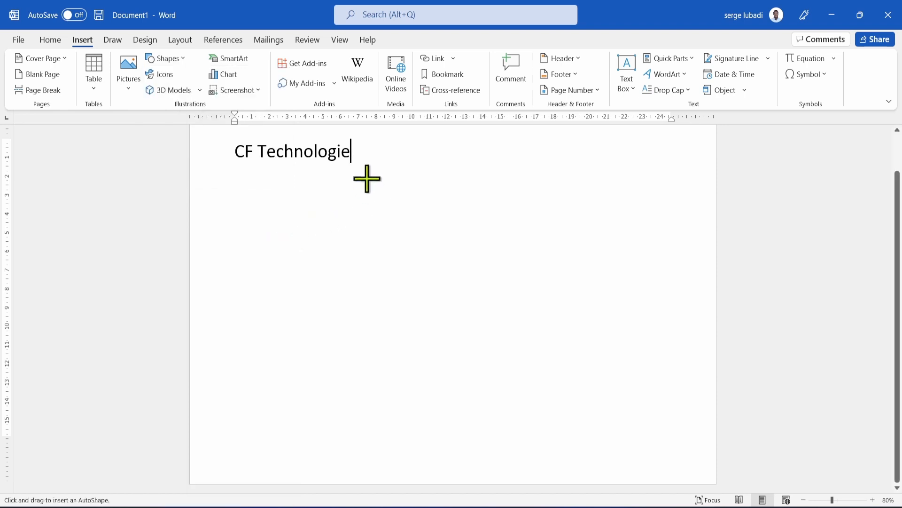
mouse_move(361, 173)
mouse_down()
mouse_move(298, 386)
mouse_move(315, 229)
mouse_move(306, 174)
mouse_move(298, 228)
mouse_move(283, 251)
mouse_up()
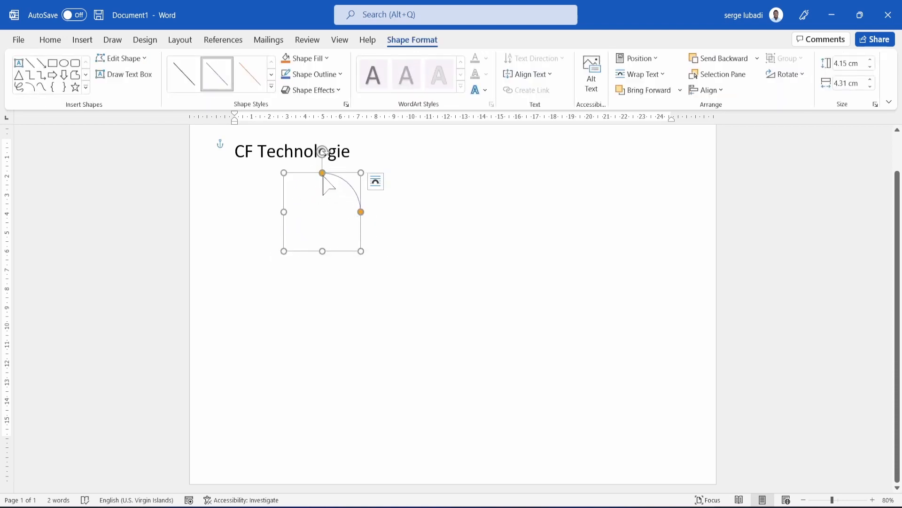
Adjust both ends of the arc to form an open C running from its upper right over the left side to its lower left
drag(322, 173, 323, 261)
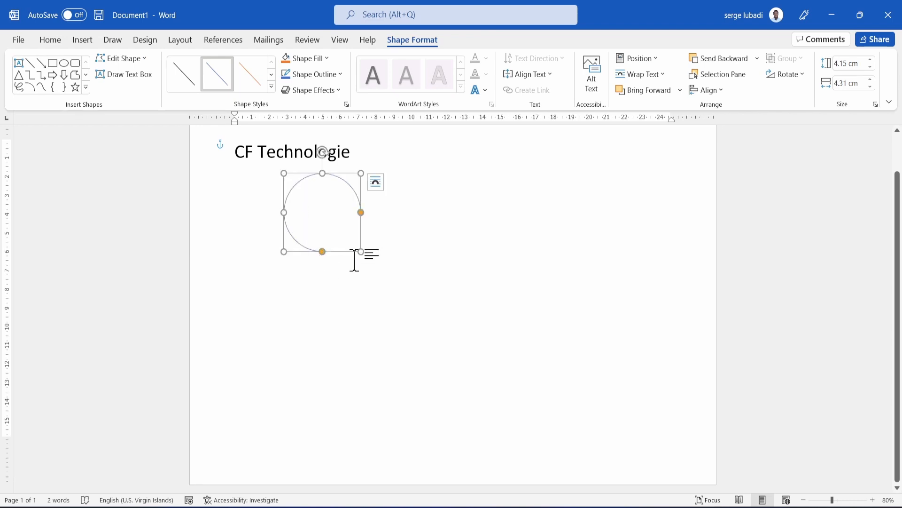
drag(361, 213, 350, 185)
drag(323, 251, 295, 242)
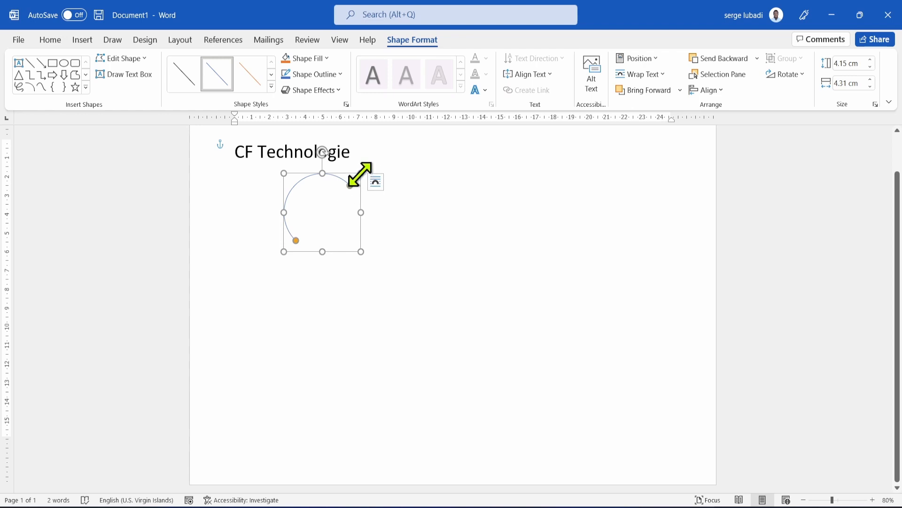
Set the arc's line width to 30 pt in its shape formatting settings
right_click(333, 179)
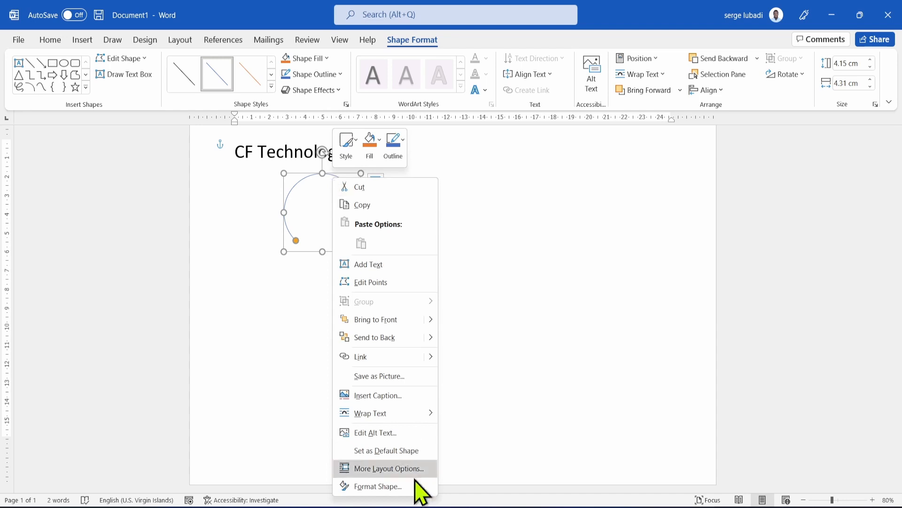
click(396, 486)
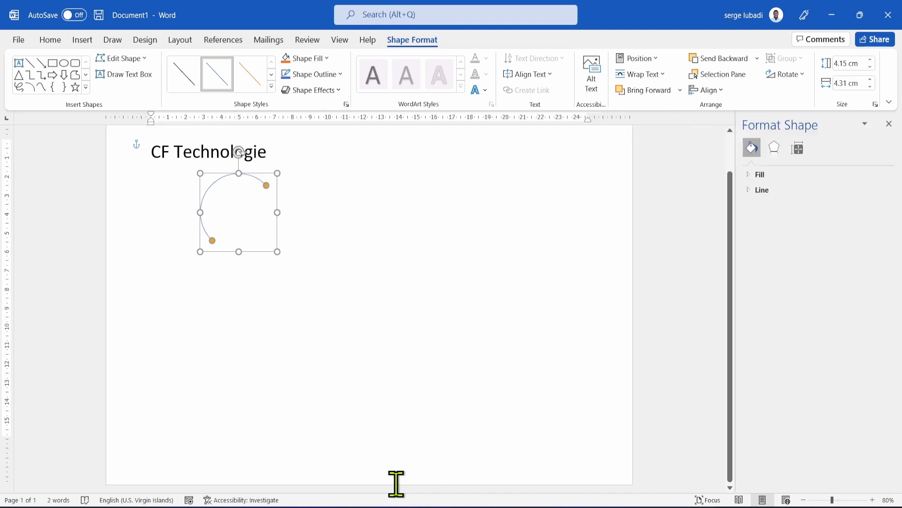
click(752, 191)
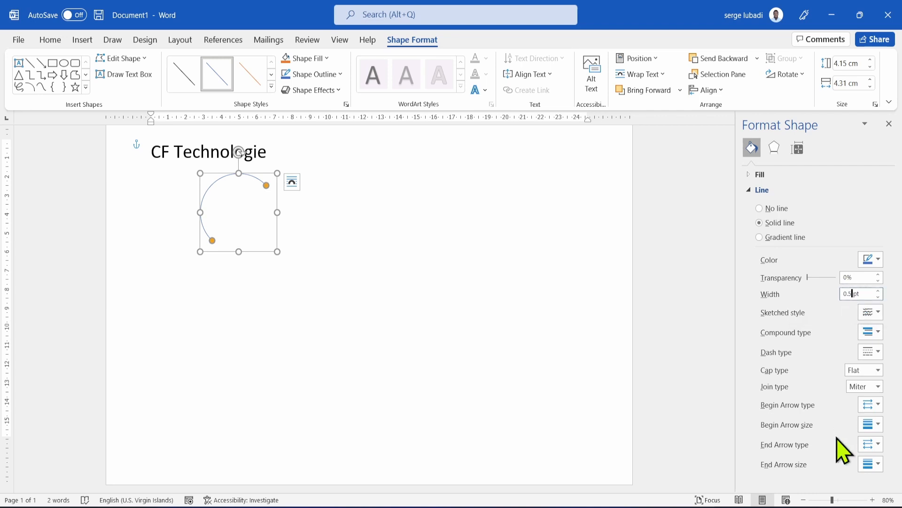
key(BackSpace)
key(BackSpace)
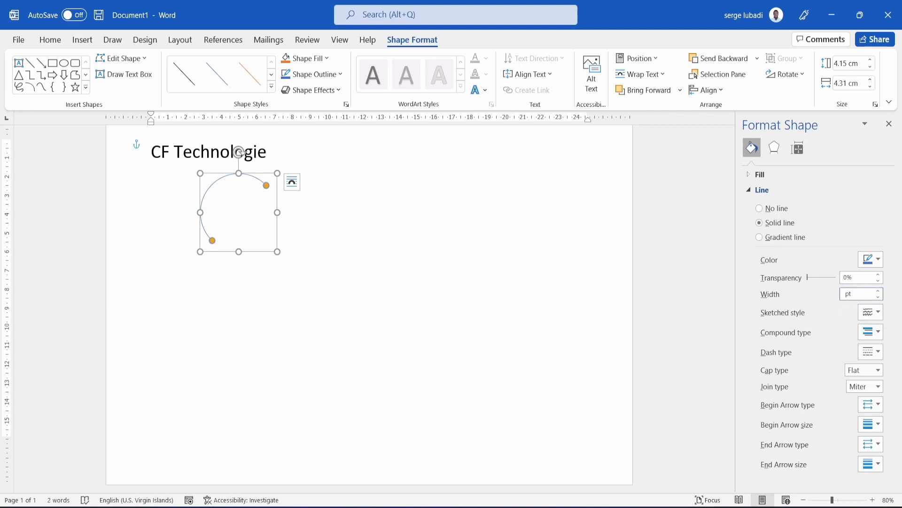
text(30)
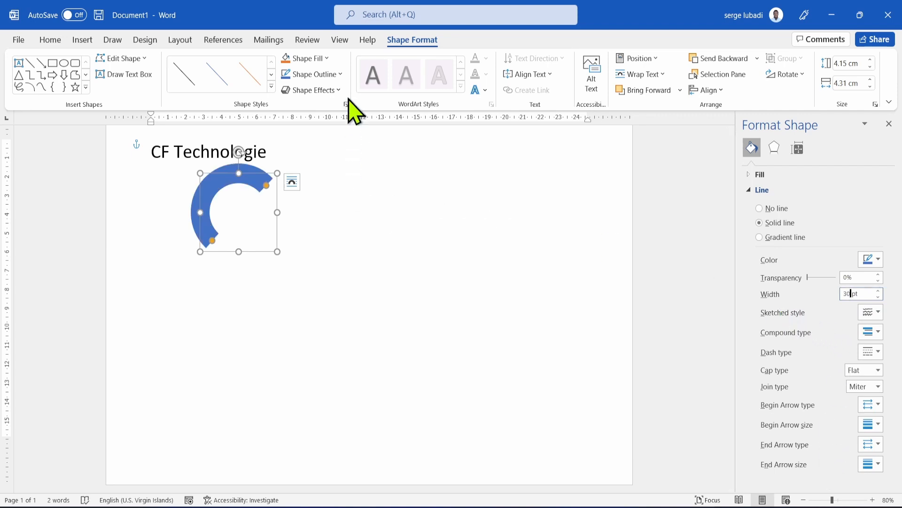
Give the arc the custom blue-violet outline colour #3C30D8
click(328, 59)
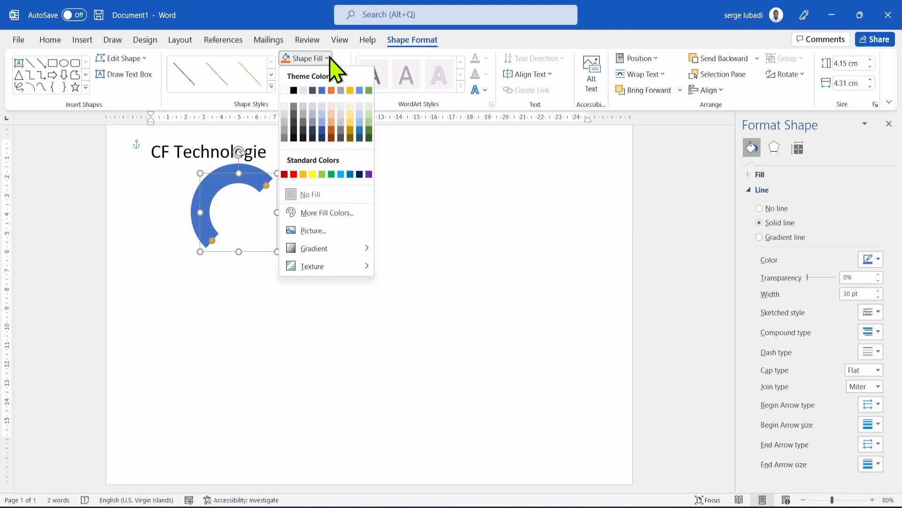
click(329, 59)
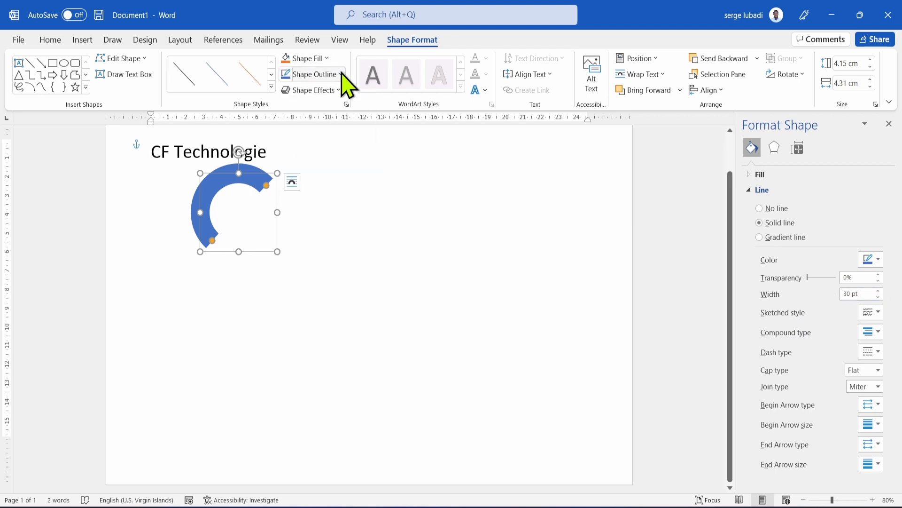
click(341, 75)
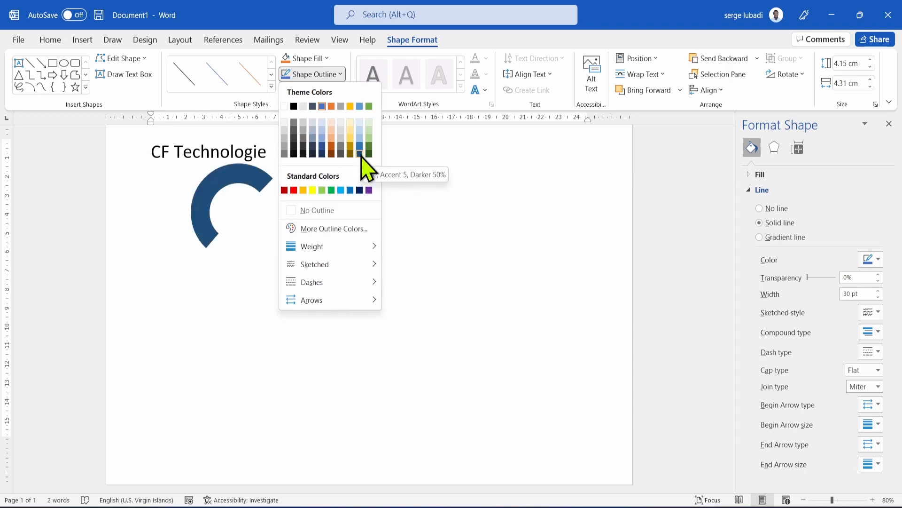
click(329, 228)
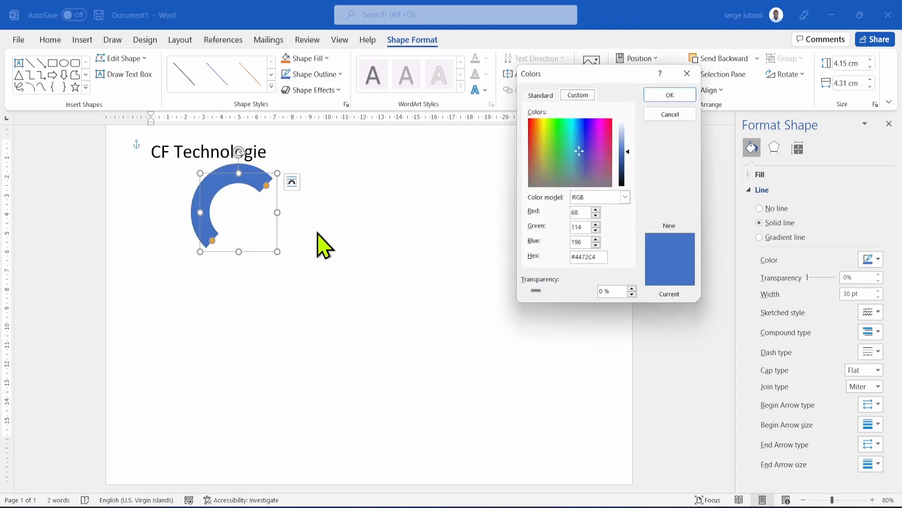
click(584, 134)
click(586, 140)
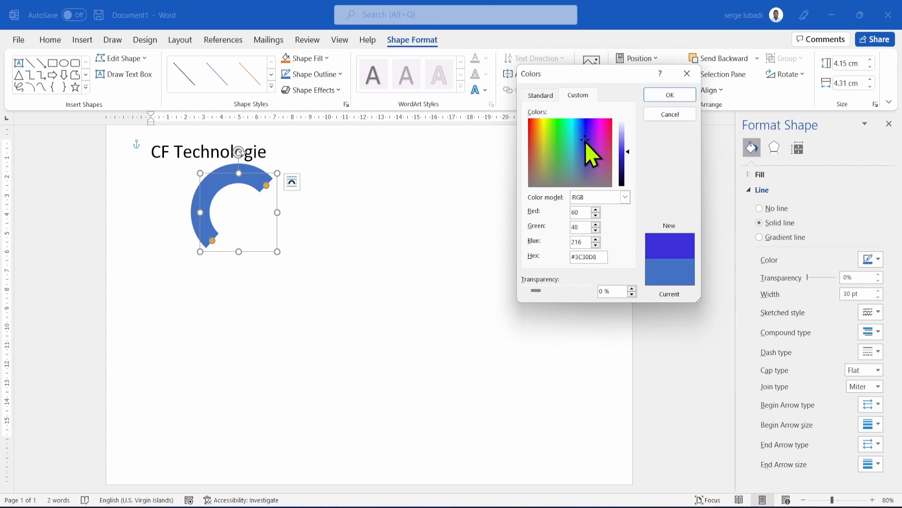
click(663, 96)
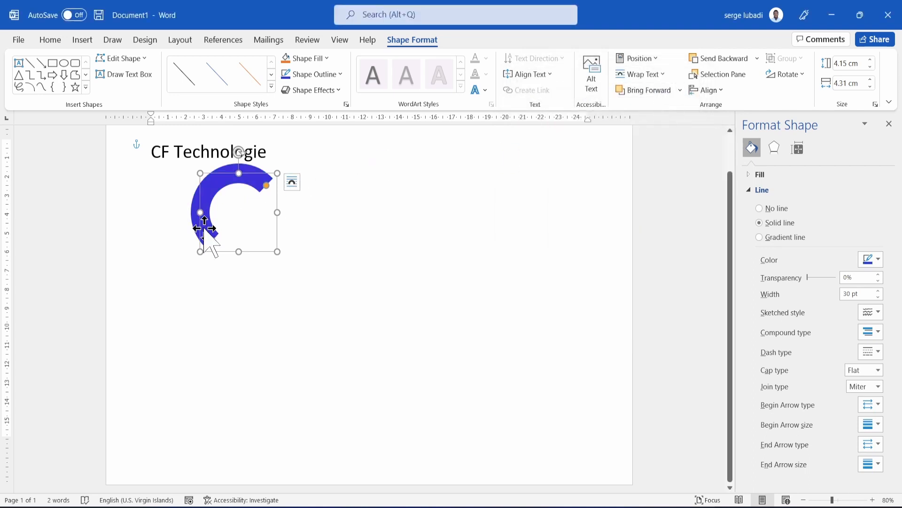
Move the arc clear of the text and enlarge it to about 12.1 cm high and 12.4 cm wide
drag(204, 230, 210, 284)
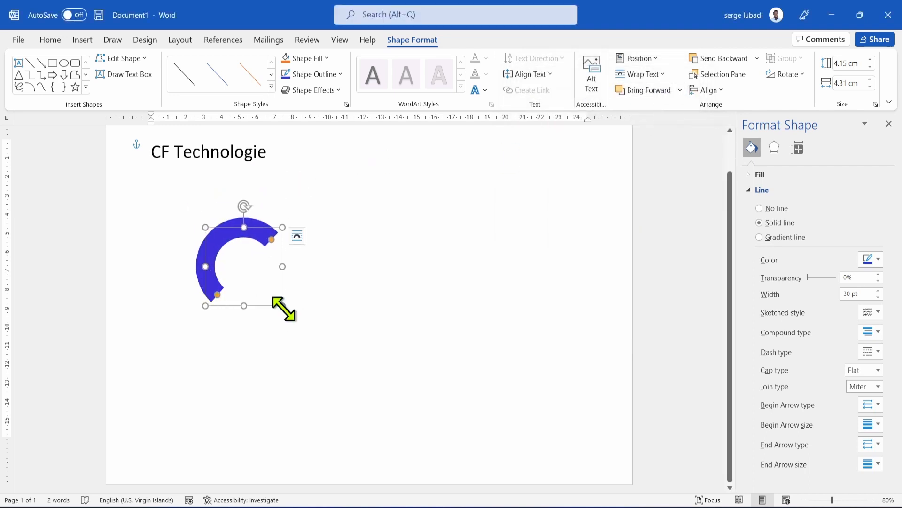
drag(282, 305, 423, 442)
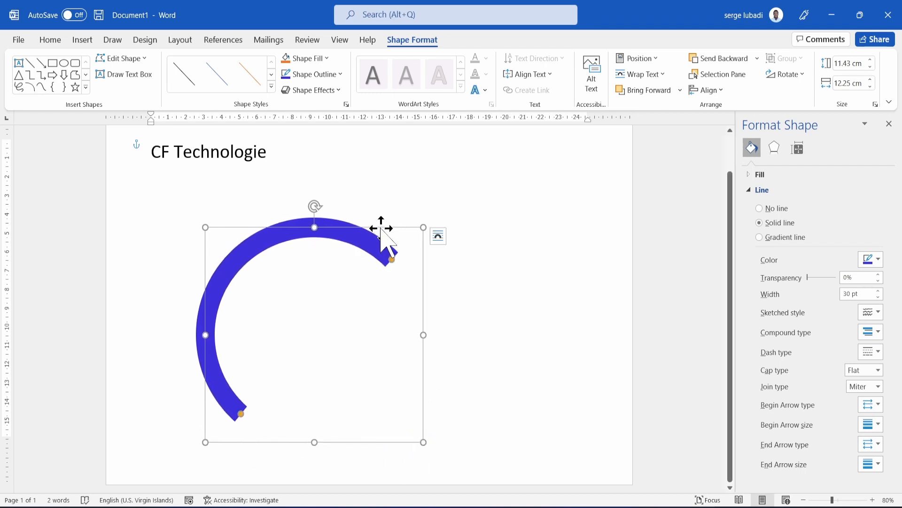
drag(381, 228, 375, 196)
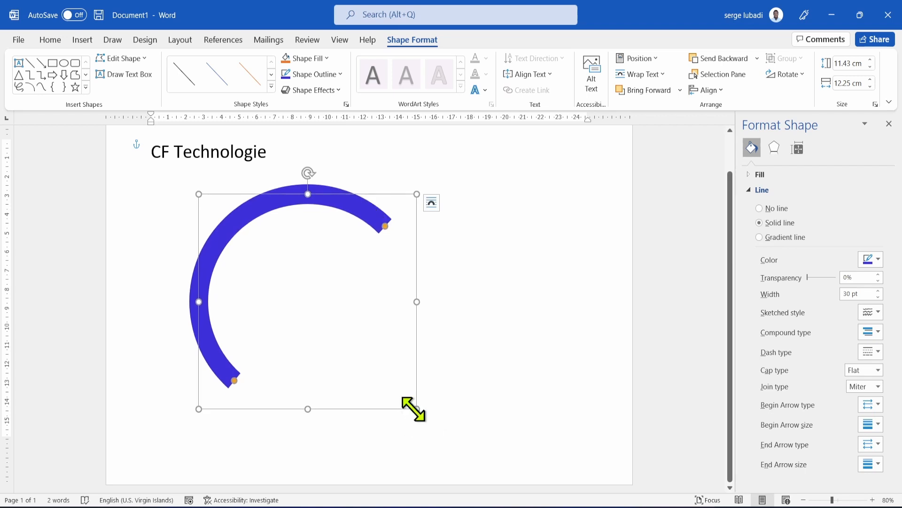
drag(415, 409, 419, 421)
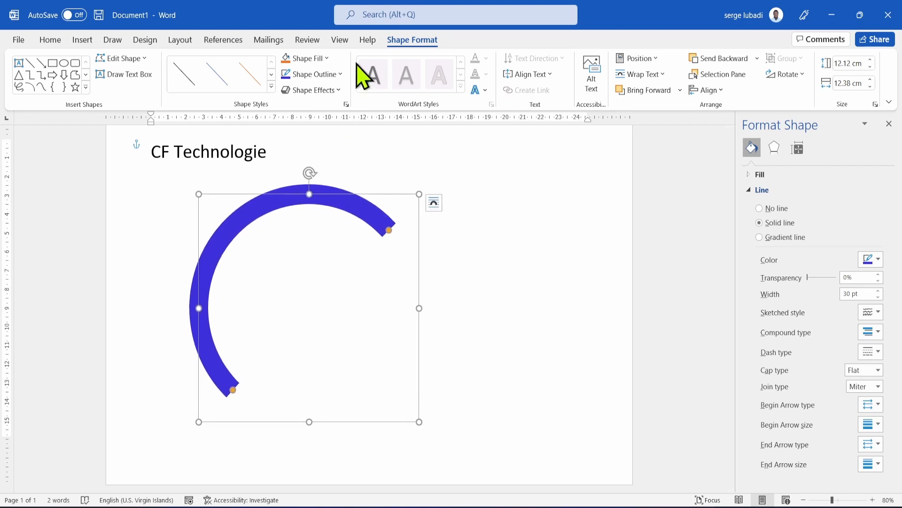
Change the arc's outline to a darker shade of its custom blue-violet colour
click(341, 75)
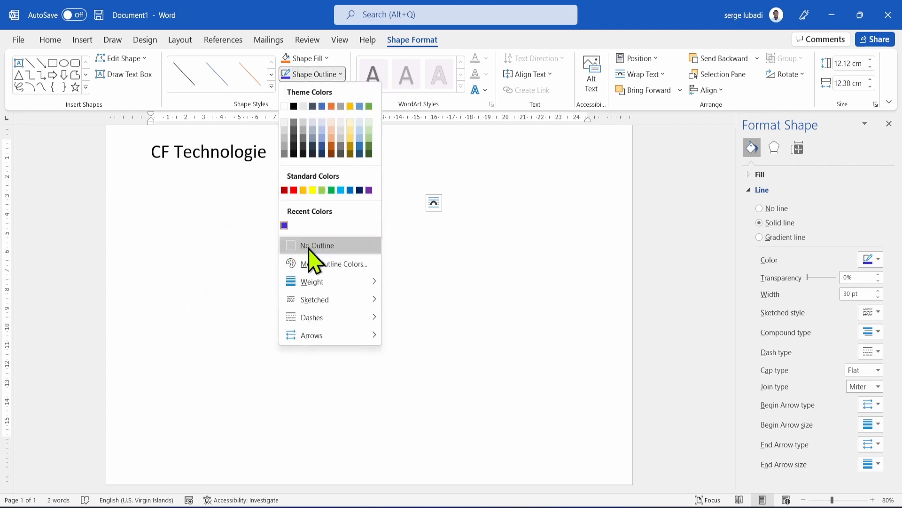
click(318, 271)
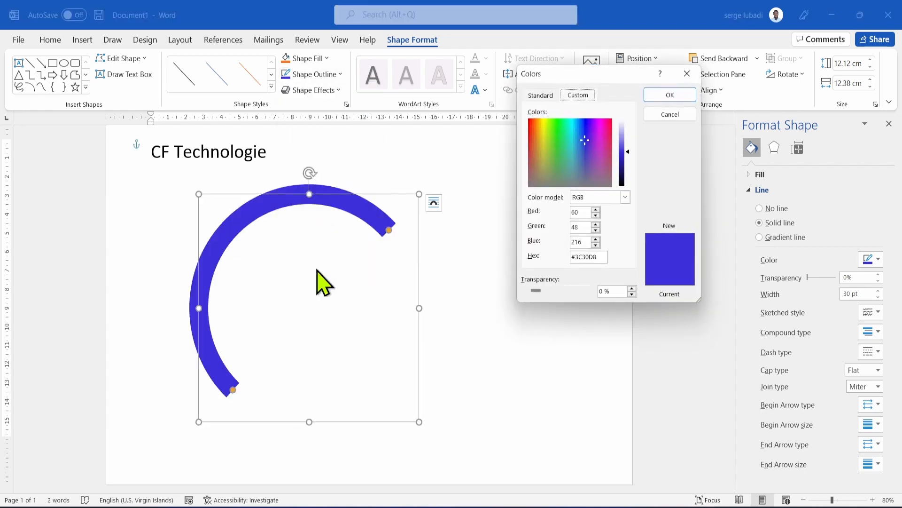
click(624, 156)
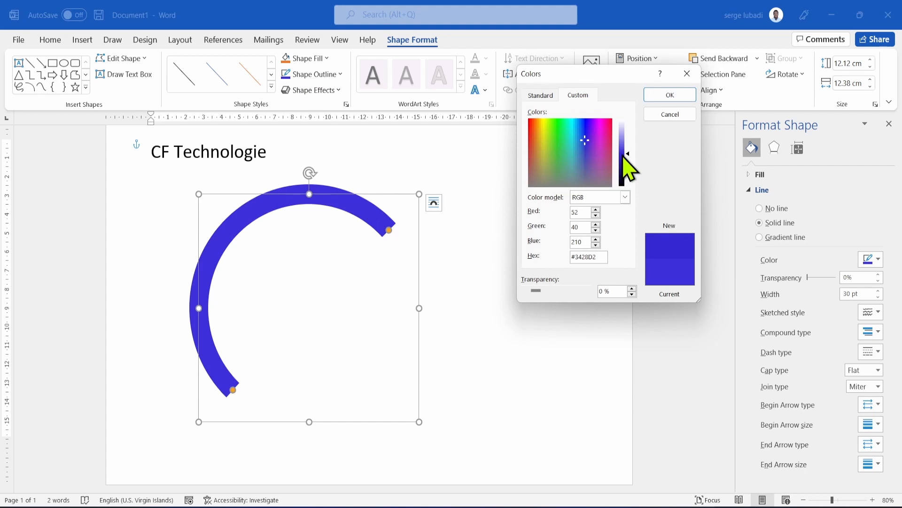
click(687, 100)
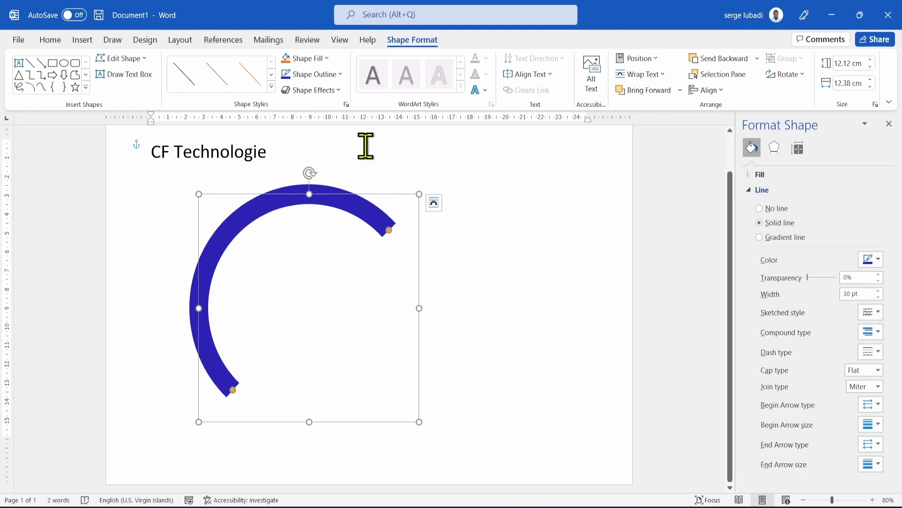
Set the arc's line width to 35 pt
click(853, 293)
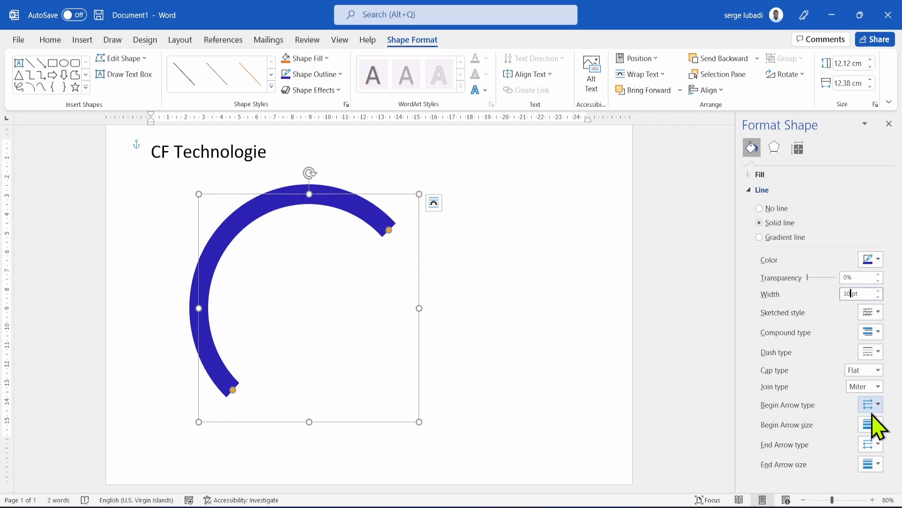
key(BackSpace)
text(5)
key(Return)
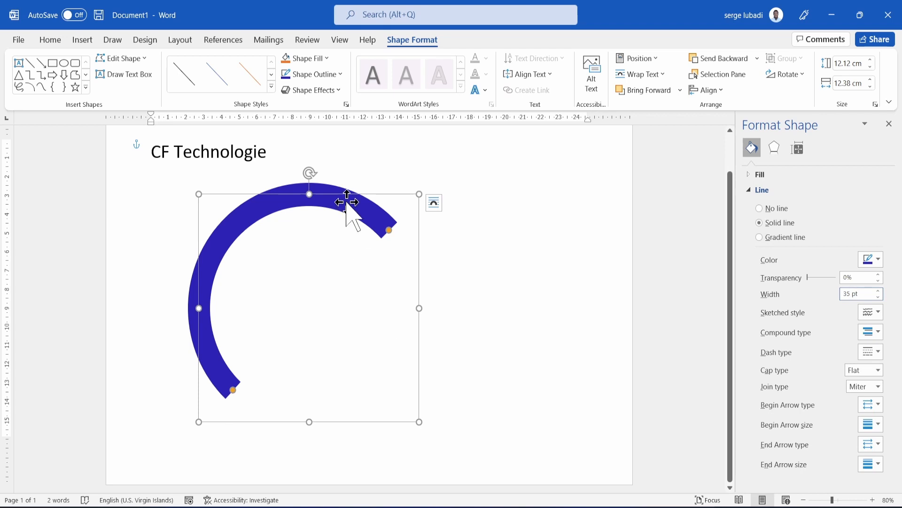
Draw a trapezoid about 1.4 cm high and 2.1 cm wide in the empty area outside the arc's opening
click(86, 87)
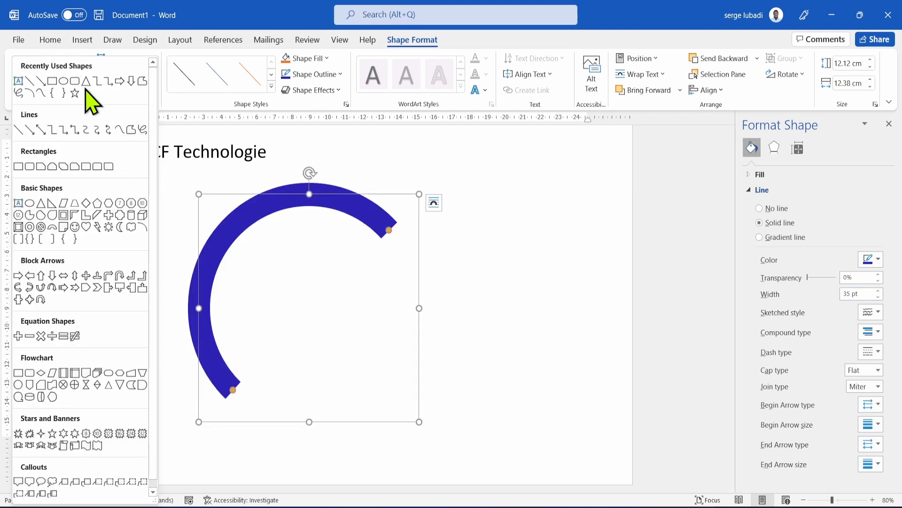
click(75, 203)
drag(466, 256, 504, 282)
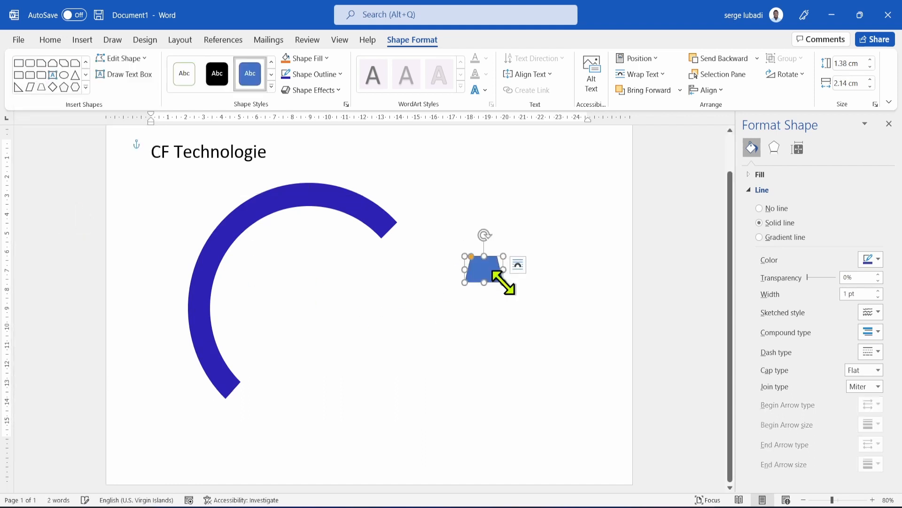
Remove the trapezoid's outline and fill it with the arc's dark blue-violet from the recent colours
click(341, 75)
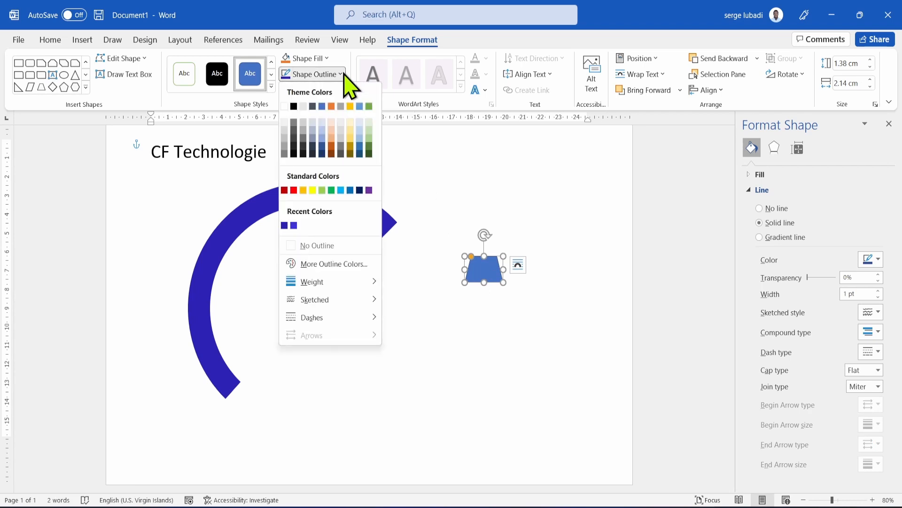
click(317, 245)
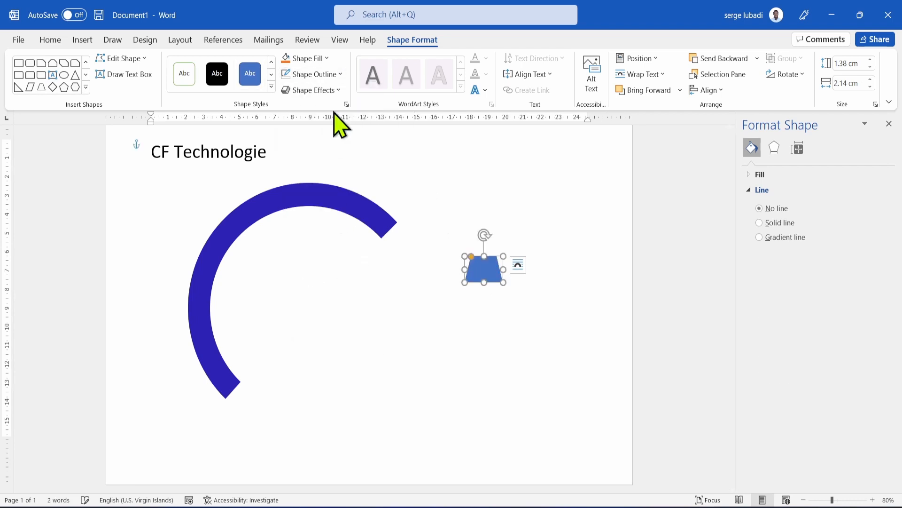
click(327, 60)
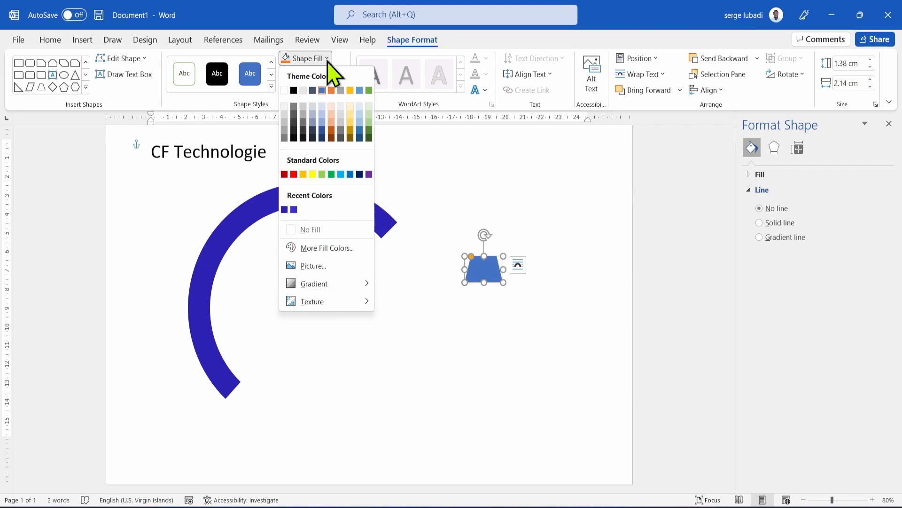
click(285, 210)
Move the trapezoid just outside the arc's upper end and rotate it clockwise to follow the curve
drag(487, 274, 461, 207)
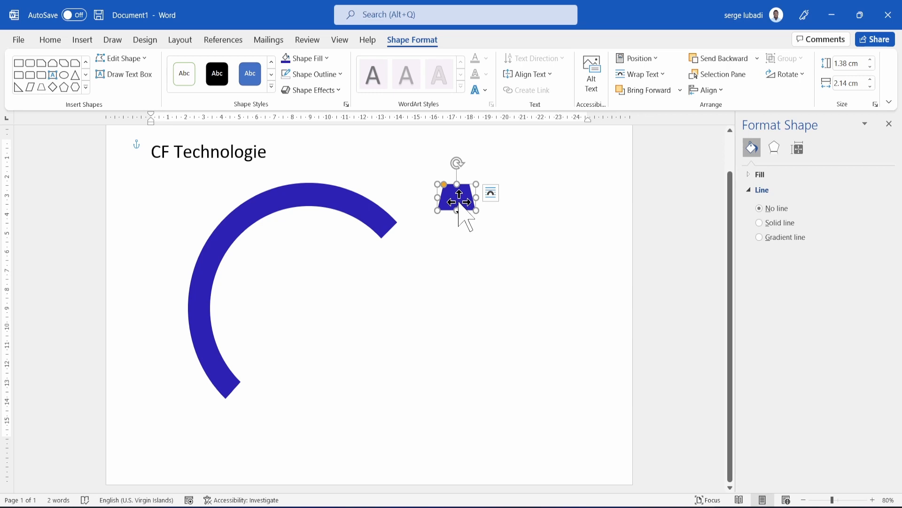
drag(459, 207, 387, 189)
drag(386, 149, 400, 165)
Edit the trapezoid's points to bend its base inward so it matches the arc's outer curve
scroll(423, 258, up, 16)
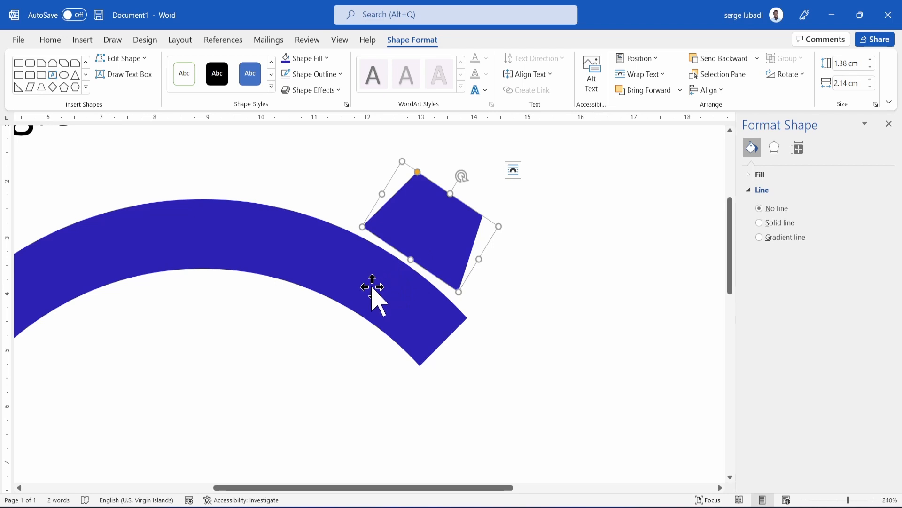
scroll(374, 292, up, 1)
click(436, 254)
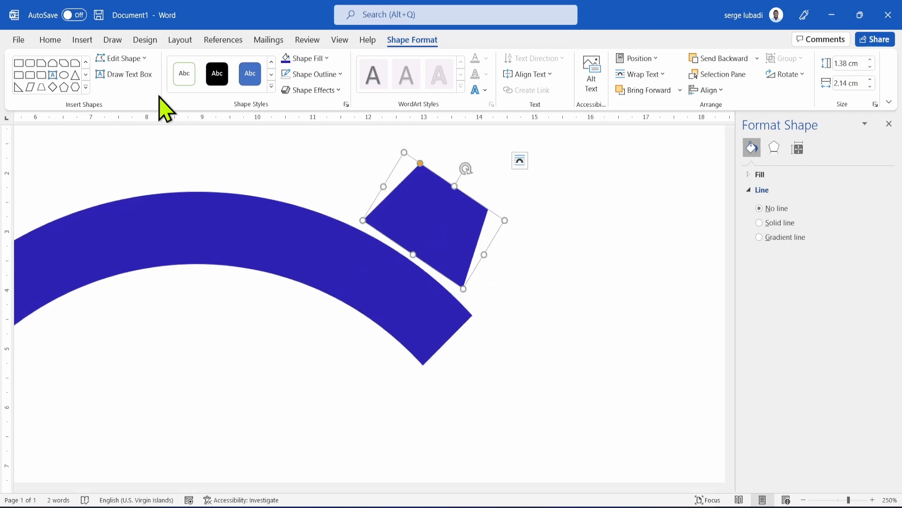
click(144, 59)
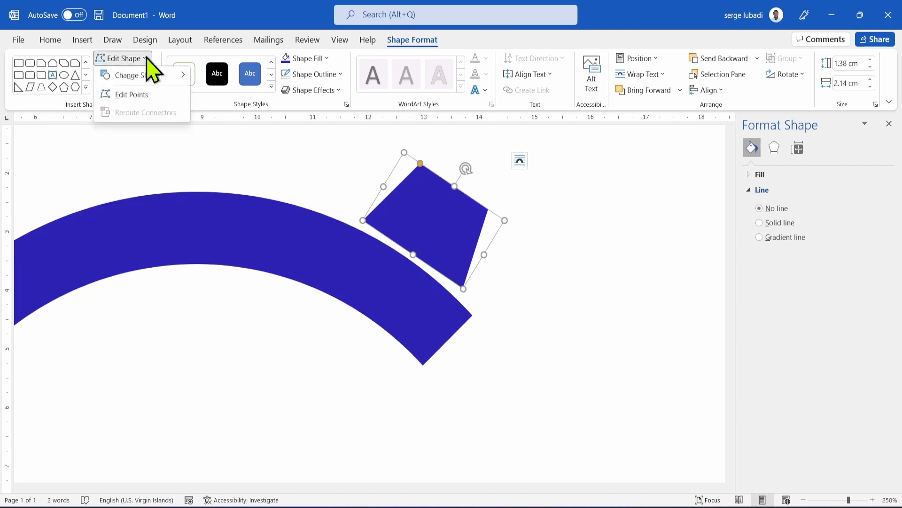
click(136, 95)
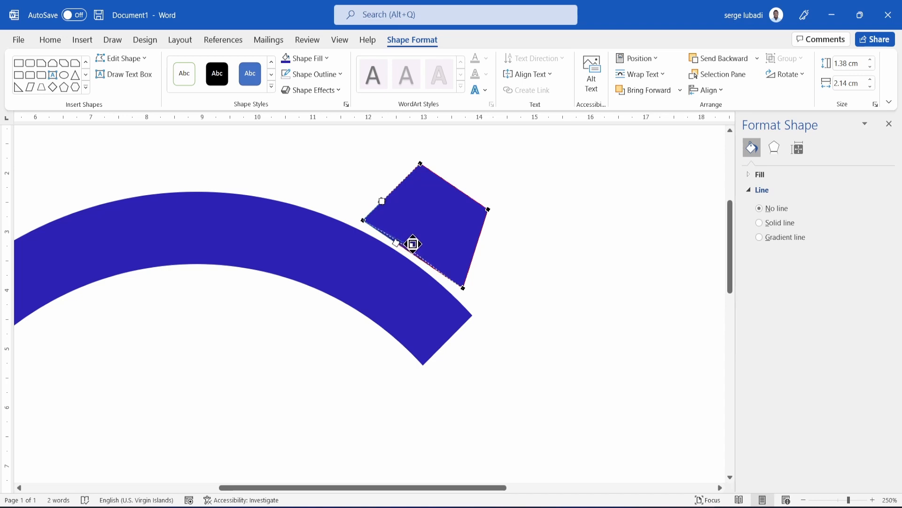
drag(414, 244, 414, 244)
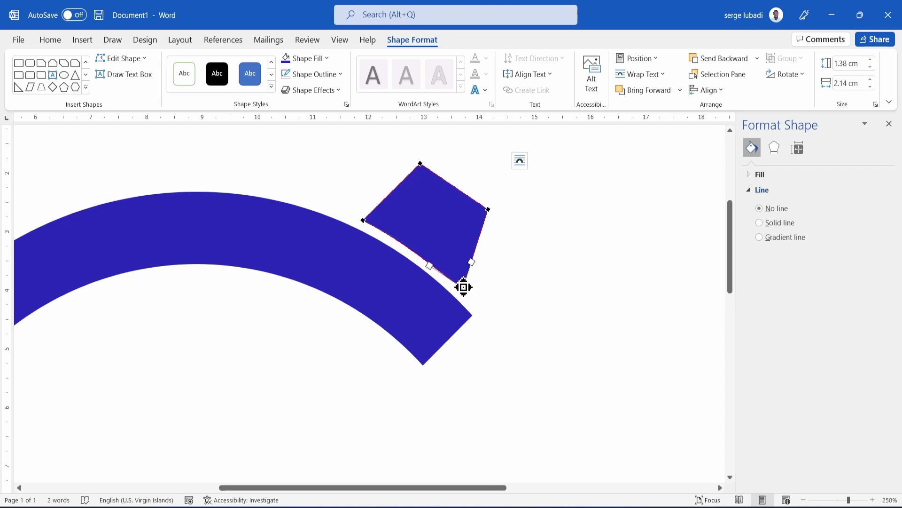
drag(431, 264, 437, 258)
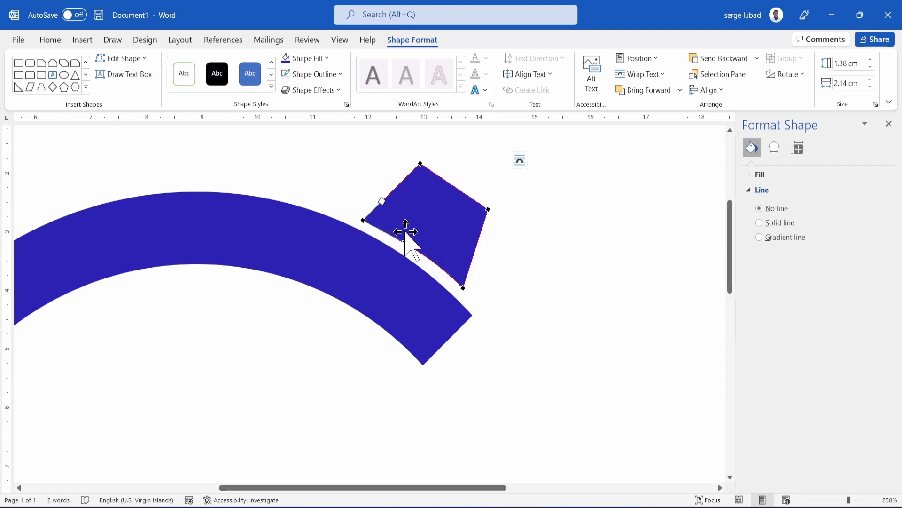
drag(411, 245, 409, 240)
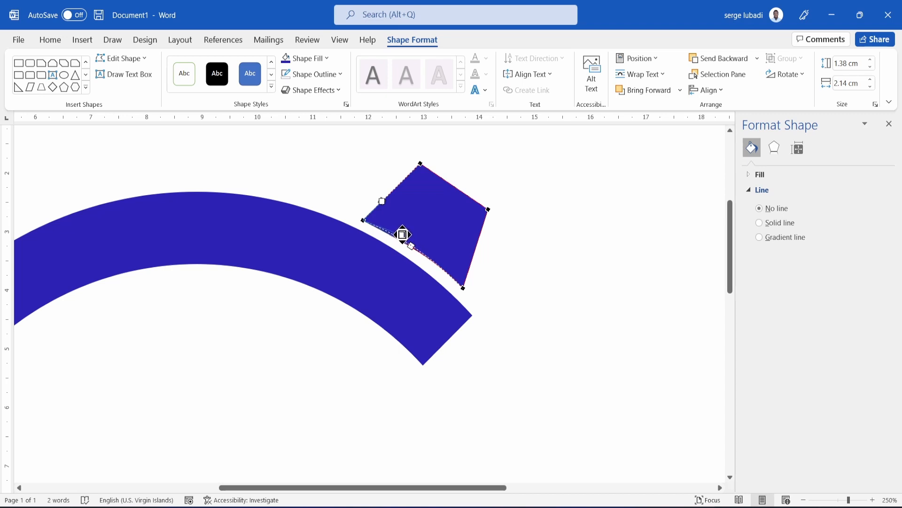
drag(405, 235, 405, 235)
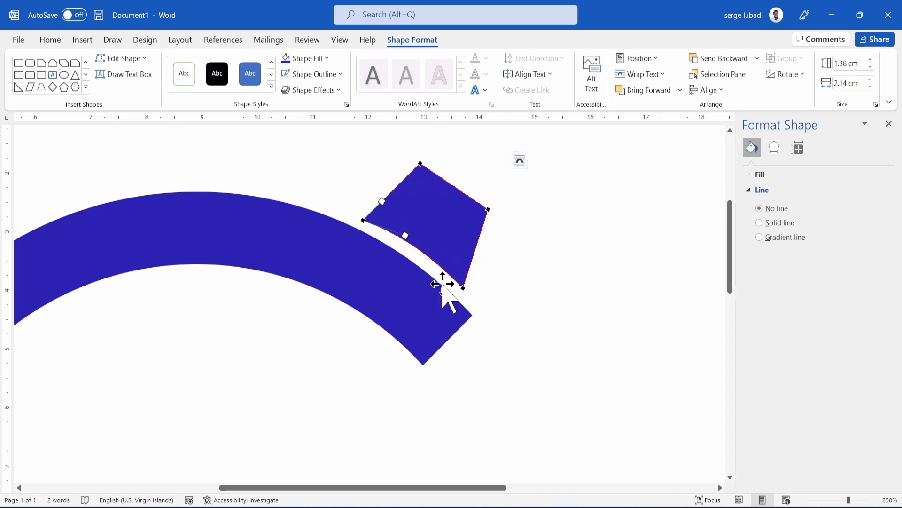
Move the trapezoid against the arc's outer edge and edit its points again to refine the curved base
click(472, 247)
drag(462, 247, 455, 251)
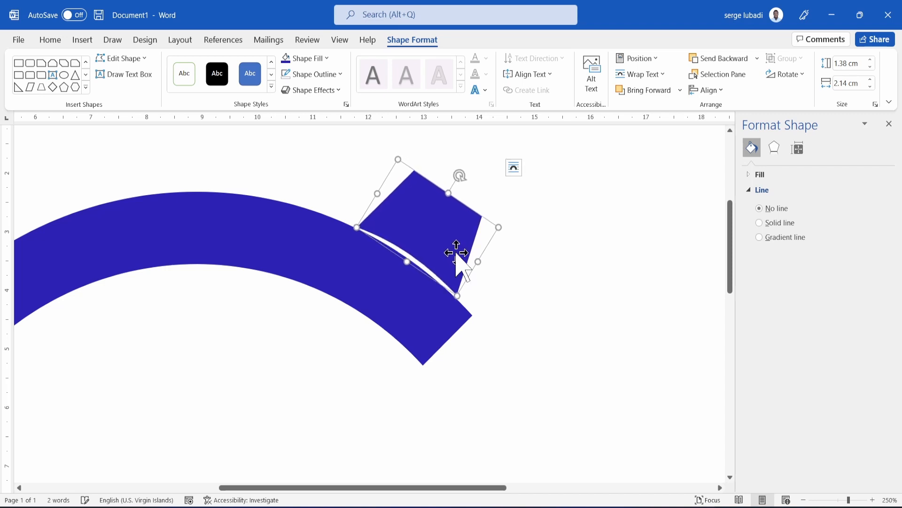
click(127, 58)
click(127, 95)
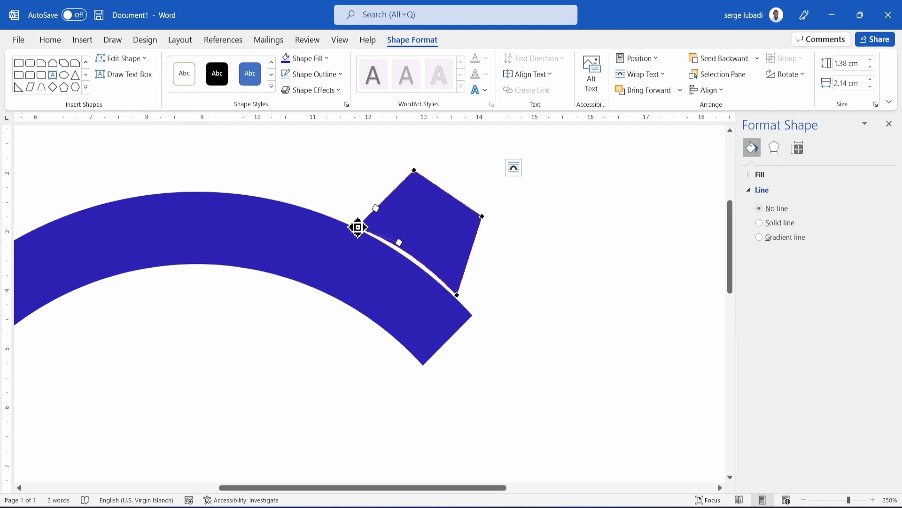
drag(401, 242, 403, 246)
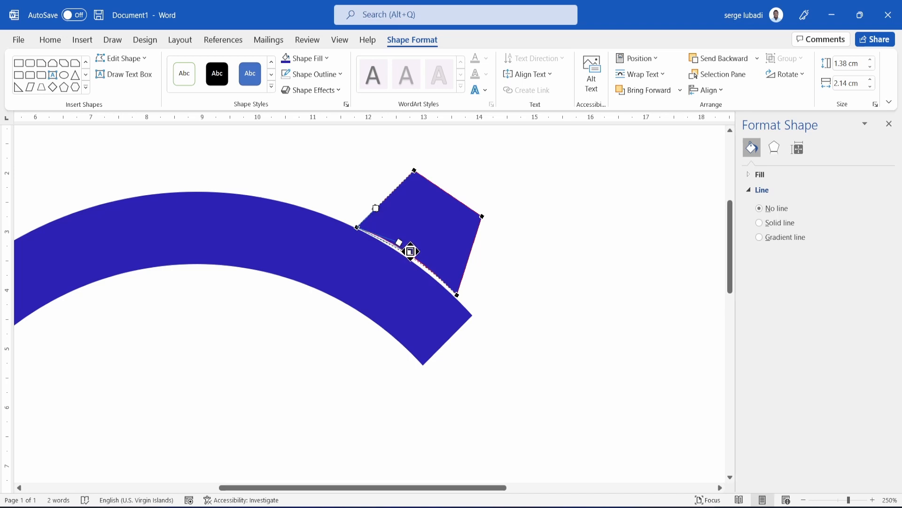
click(457, 295)
drag(412, 254, 439, 276)
Slightly rotate the trapezoid so its base sits flush on the arc as a gear tooth
click(433, 230)
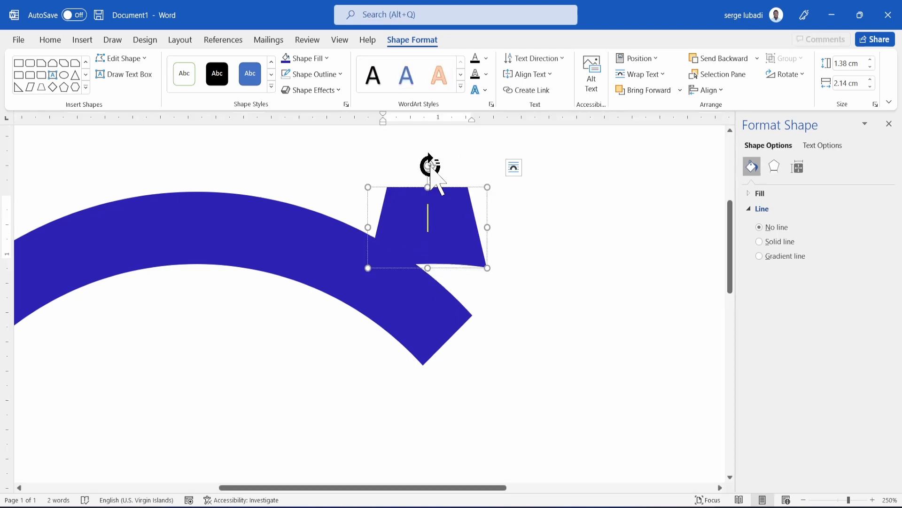
drag(429, 168, 461, 177)
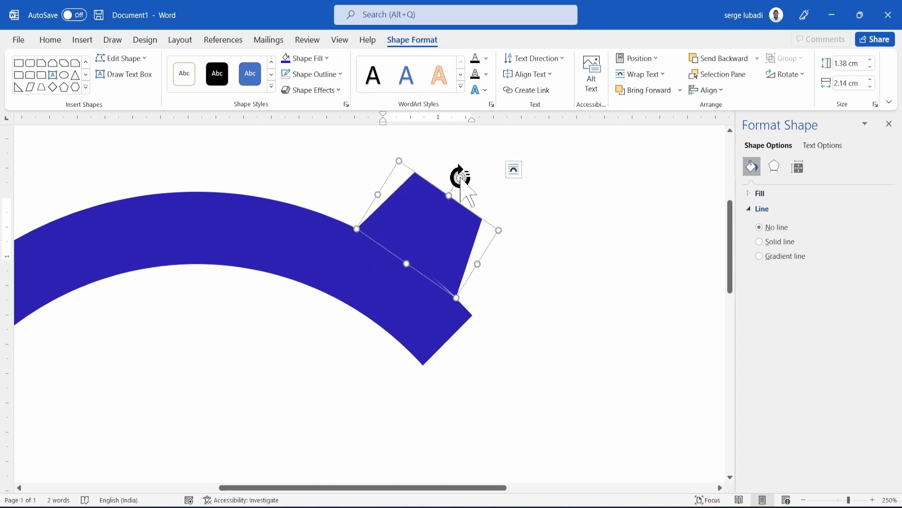
click(542, 295)
scroll(550, 329, down, 13)
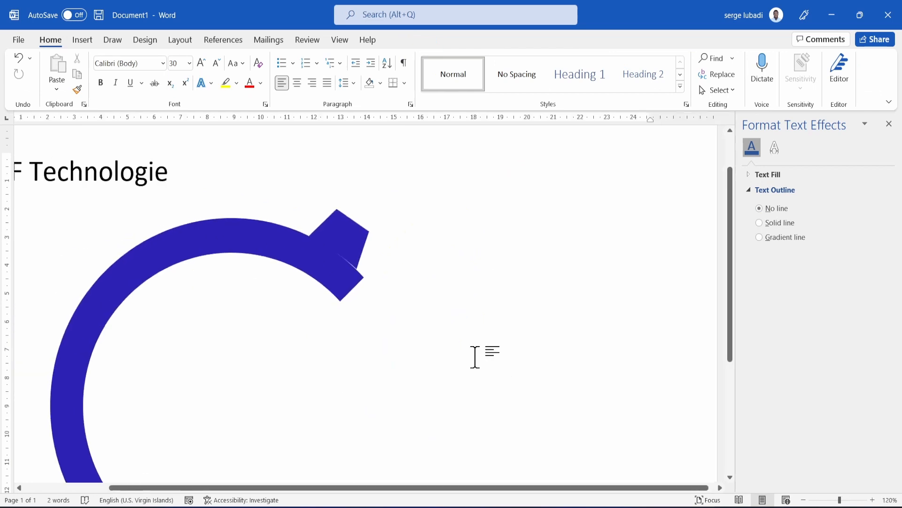
click(359, 211)
click(358, 216)
click(358, 227)
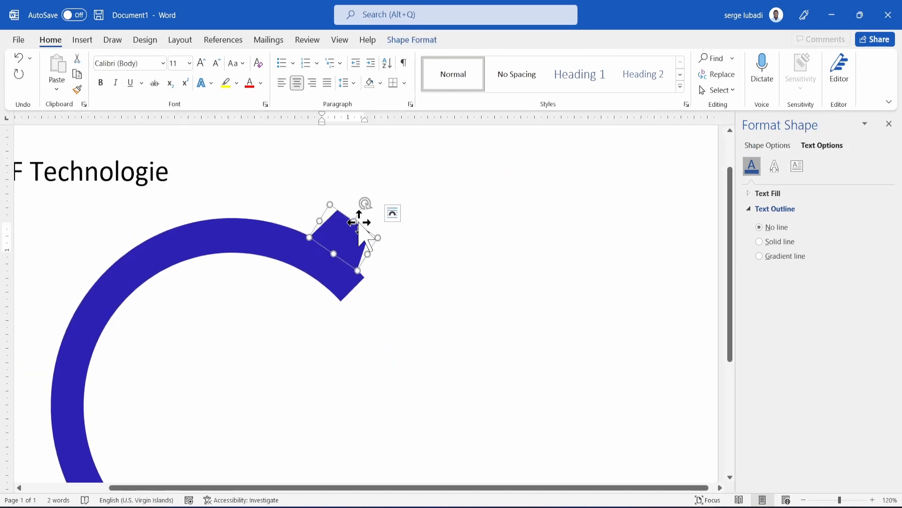
drag(332, 221, 270, 172)
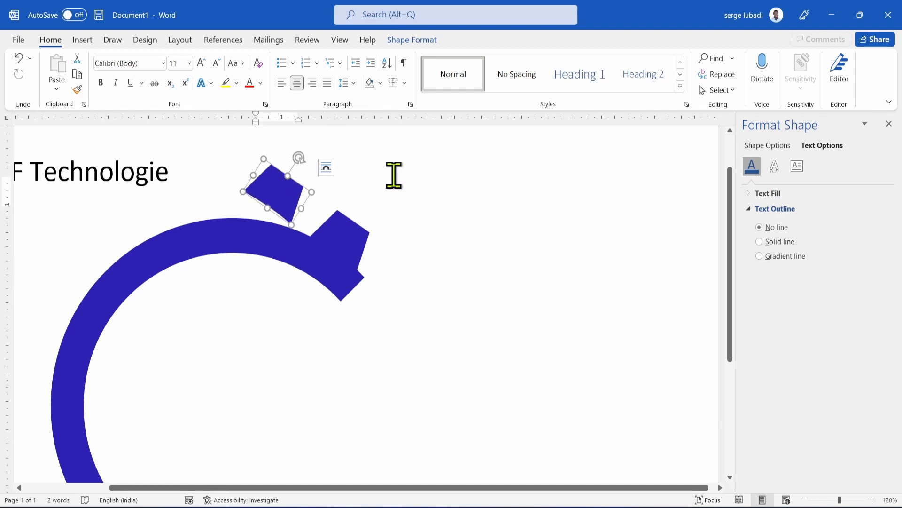
key(ctrl+z)
Duplicate the gear tooth and move the copy just above the top of the arc
click(366, 244)
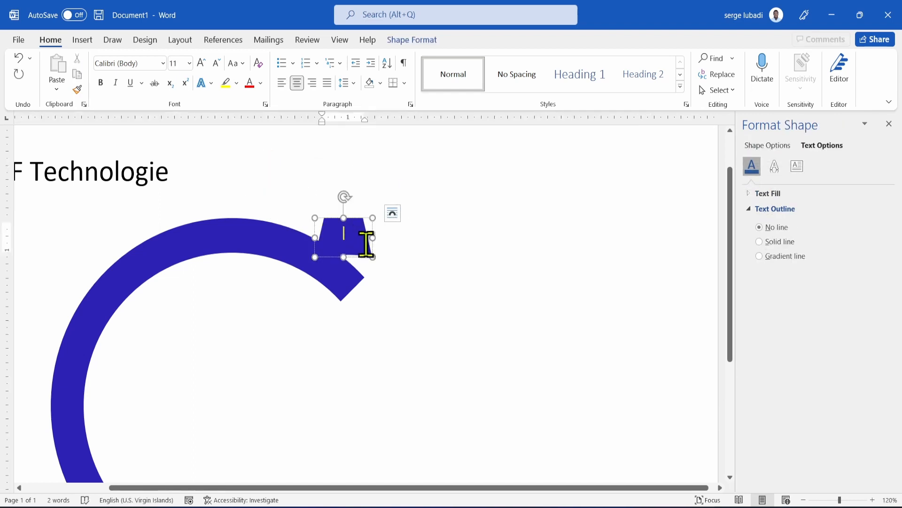
click(374, 251)
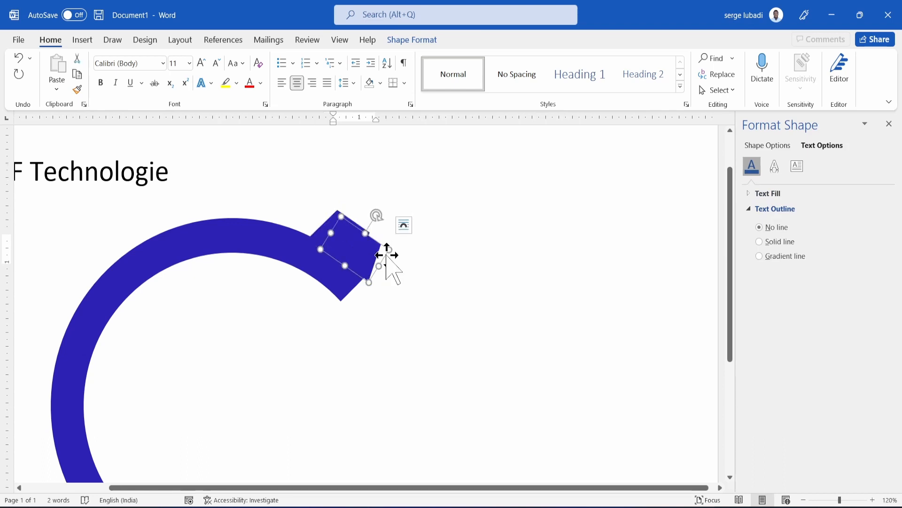
drag(376, 245, 291, 196)
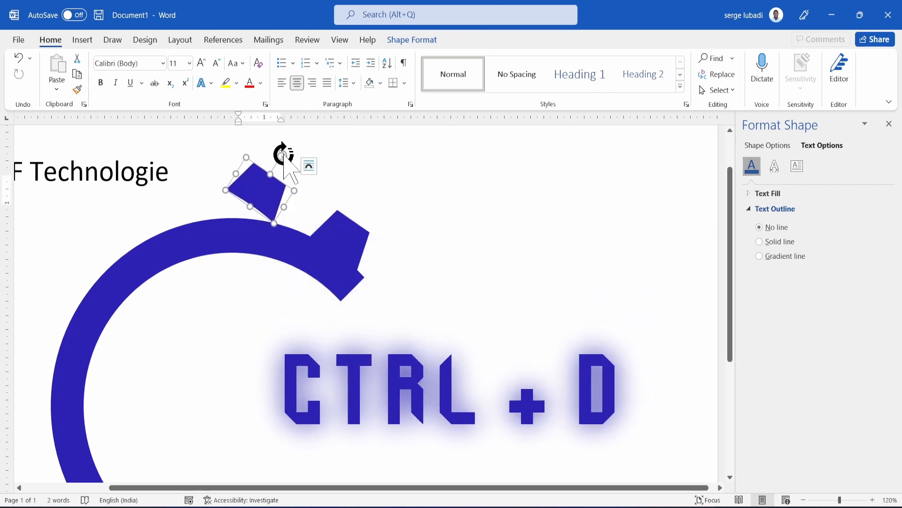
Rotate the copied tooth counterclockwise and nudge it into place on the top of the arc
drag(282, 155, 265, 160)
key(Down)
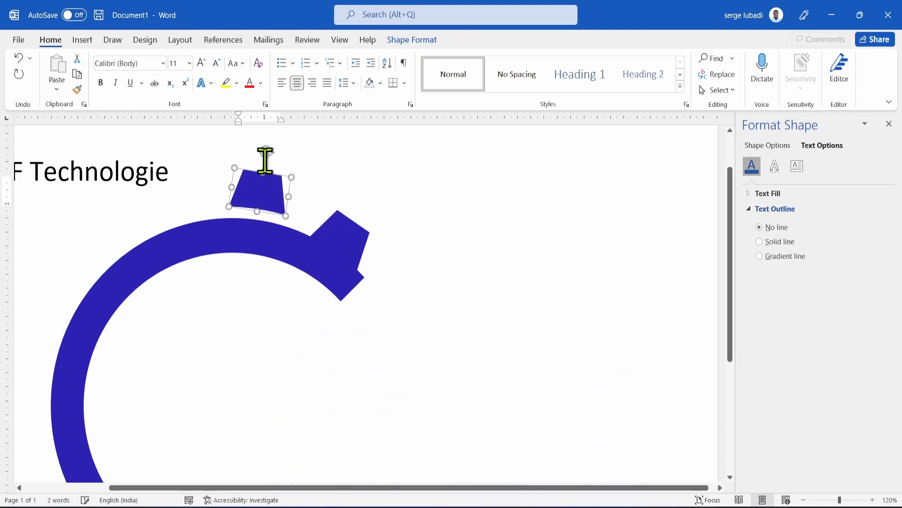
key(Down)
key(Down)
key(Down)
key(Down)
key(Down)
key(Down)
key(Down)
key(Down)
key(Left)
key(Left)
key(Left)
key(Left)
key(Left)
key(Left)
key(Left)
key(Left)
key(Left)
key(Left)
key(Left)
key(Left)
key(Left)
key(Left)
key(Left)
key(Left)
key(Left)
key(Left)
key(Left)
key(Left)
drag(243, 158, 249, 160)
key(Right)
key(Right)
key(Right)
key(Right)
key(Right)
key(Right)
key(Right)
key(Right)
key(Right)
key(Right)
key(Right)
key(Right)
key(Down)
key(Down)
key(Down)
key(Down)
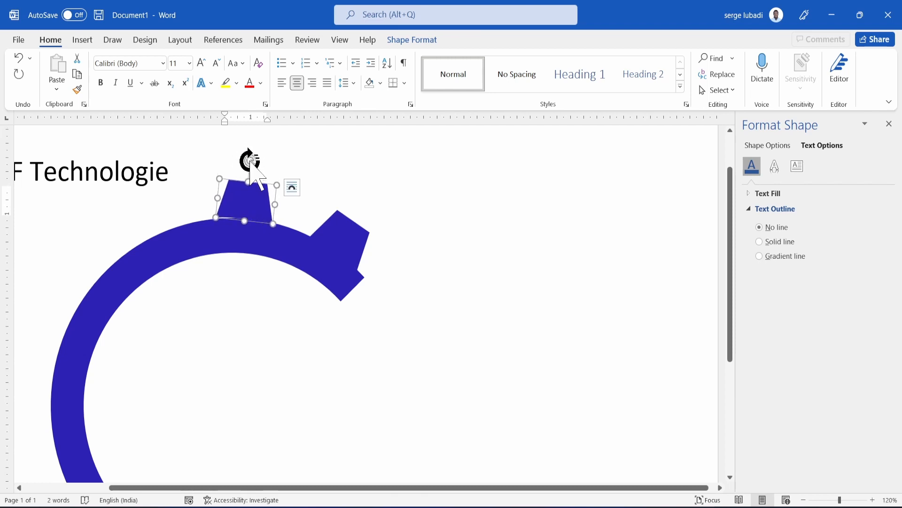
Fine-tune the rotation of the top tooth so its base follows the arc
click(413, 208)
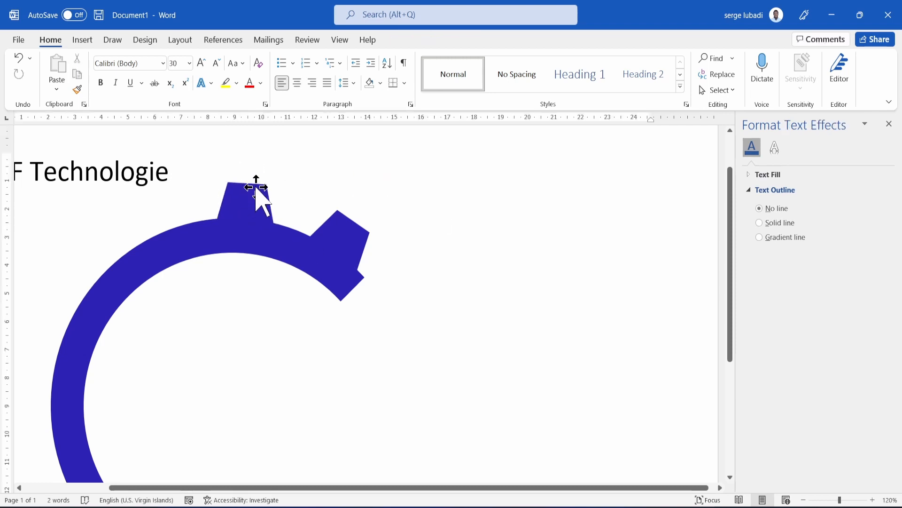
click(256, 187)
drag(249, 162, 251, 163)
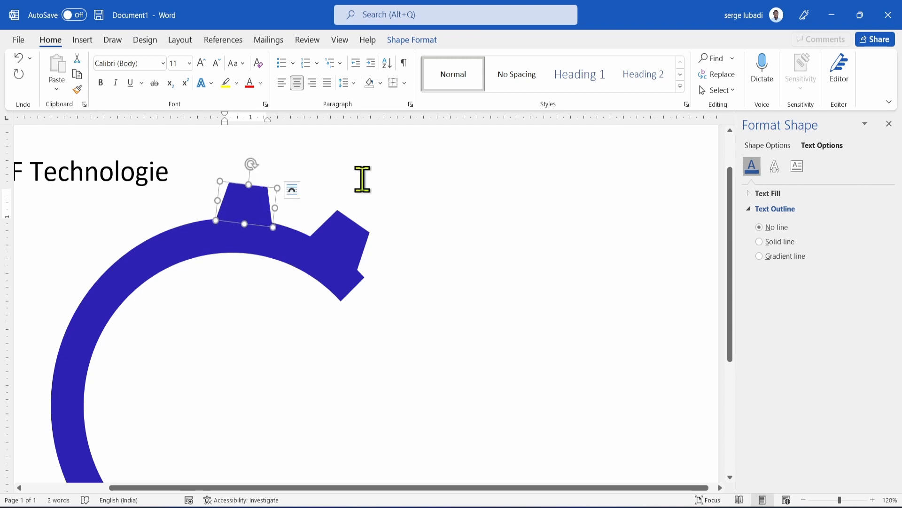
click(362, 179)
Place three more copies of the tooth along the arc's upper-left and left side, rotating each to follow the curve
click(262, 192)
scroll(326, 201, left, 3)
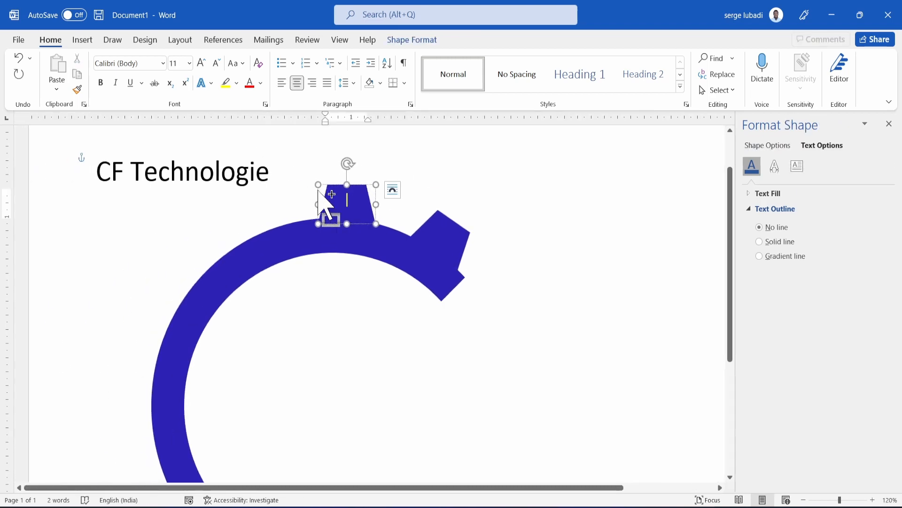
drag(320, 193, 215, 196)
drag(242, 165, 137, 292)
click(301, 202)
drag(144, 244, 183, 244)
click(304, 308)
scroll(304, 308, down, 2)
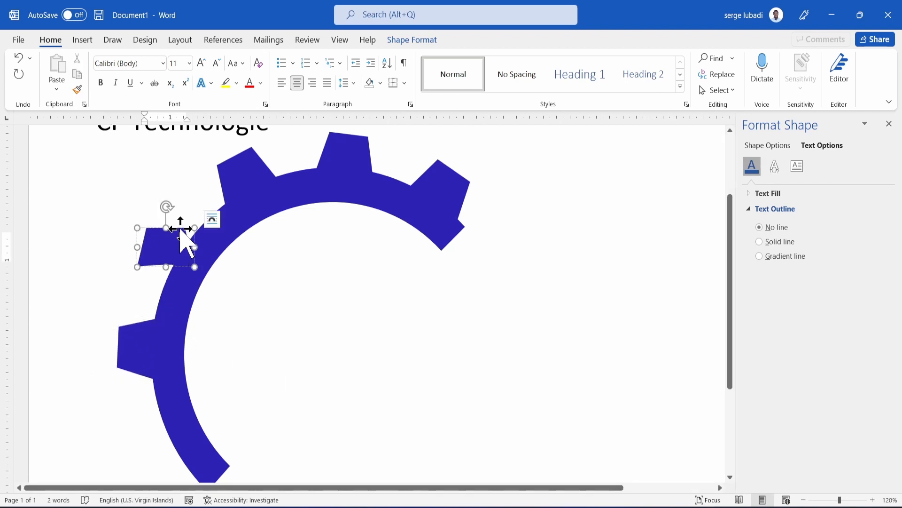
key(ctrl+z)
Duplicate the left gear tooth, move the copy beside the arc's lower-left end, and rotate it to follow the curve
scroll(113, 329, down, 4)
drag(120, 254, 131, 356)
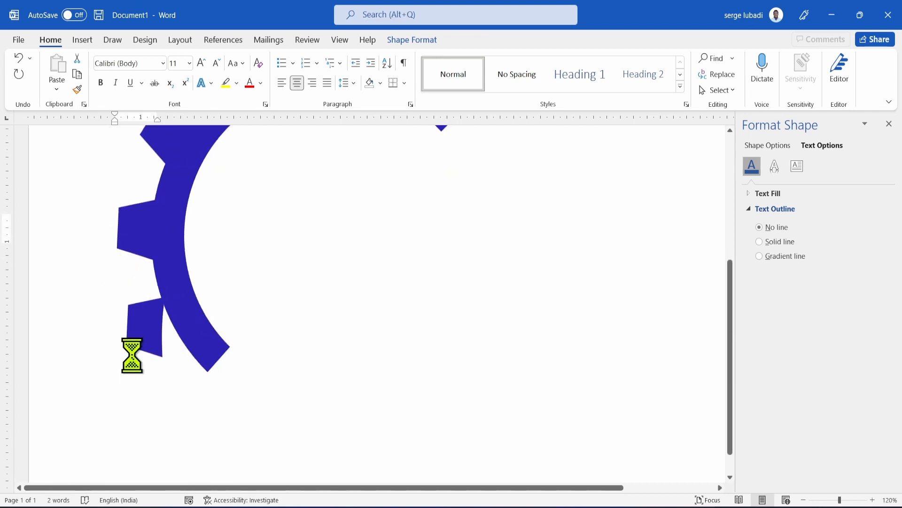
drag(101, 322, 119, 338)
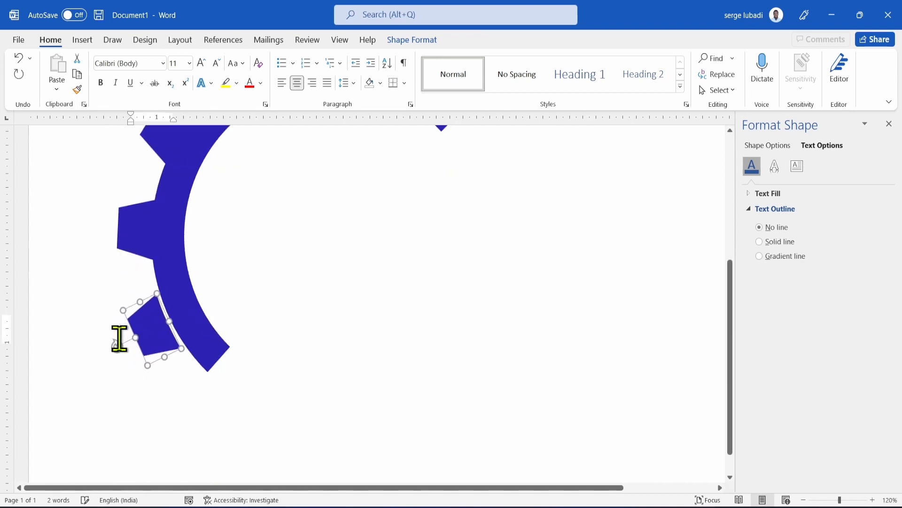
right_click(119, 338)
click(113, 347)
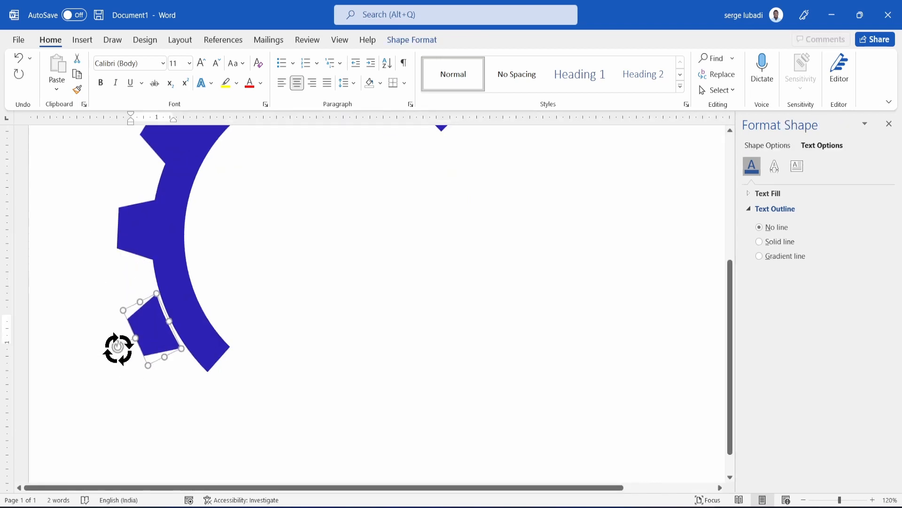
drag(120, 348, 120, 350)
Nudge the lower-left tooth until its base sits against the outer edge of the arc
key(ctrl+z)
key(ctrl+z)
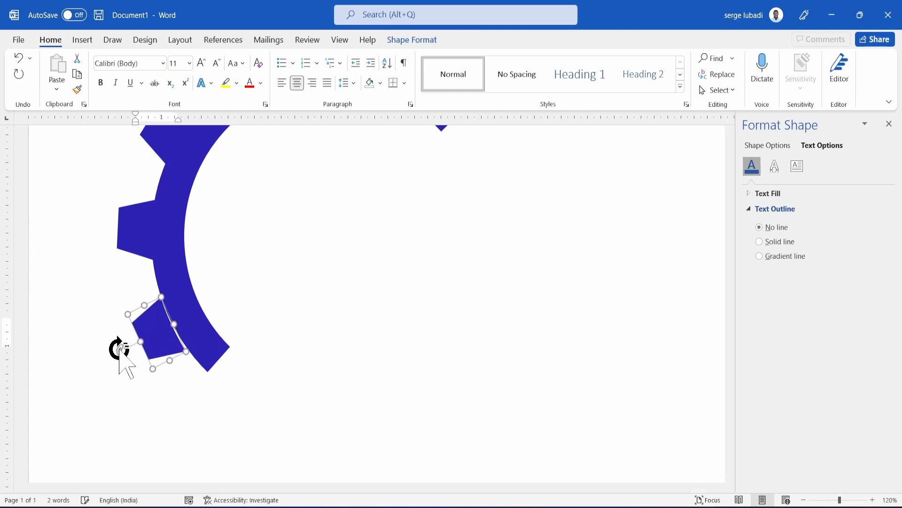
key(ctrl+y)
key(ctrl+y)
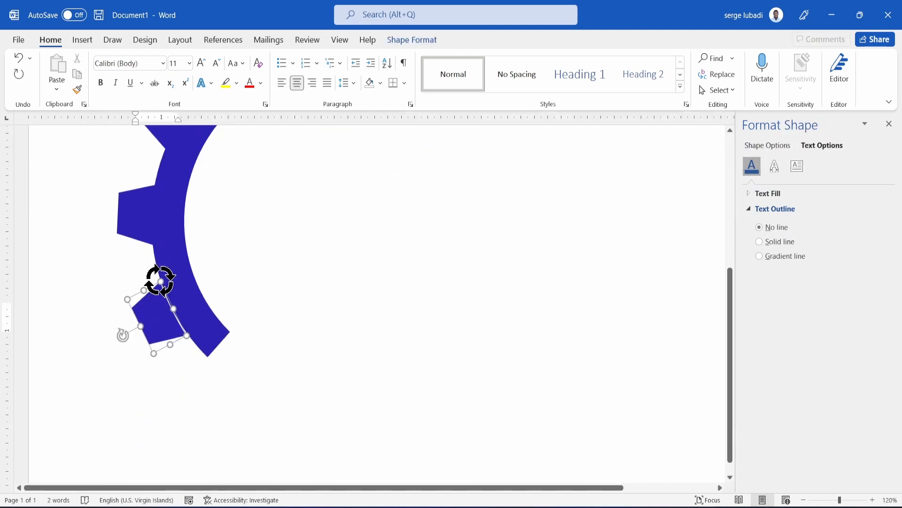
key(ctrl+z)
key(ctrl+z)
key(ctrl+z)
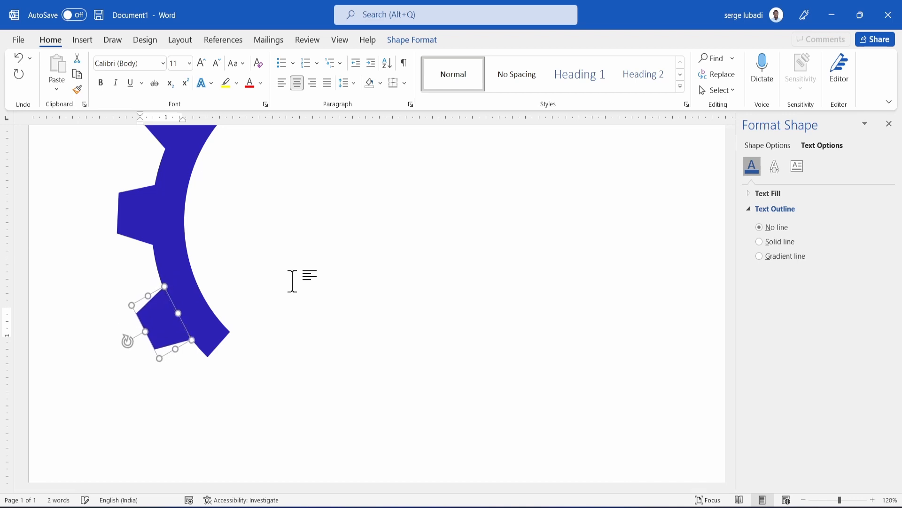
ctrl+scroll(358, 301, down, 5)
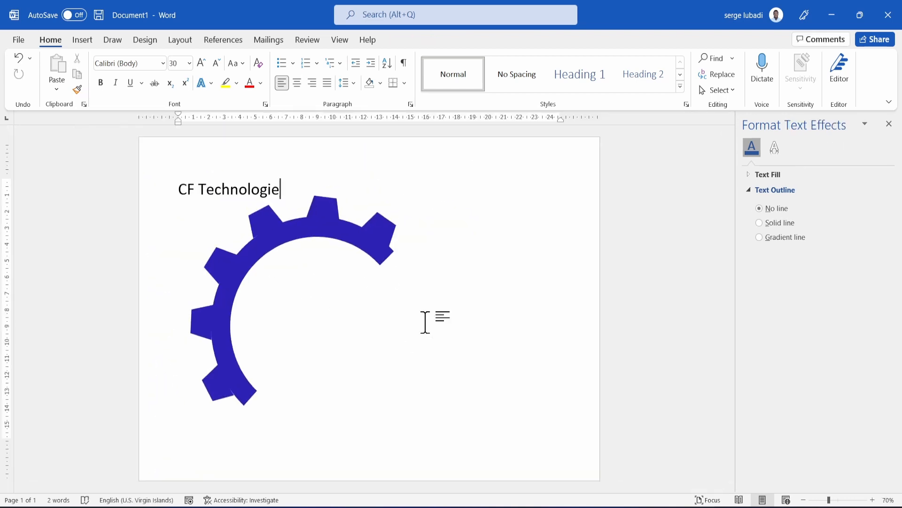
click(204, 388)
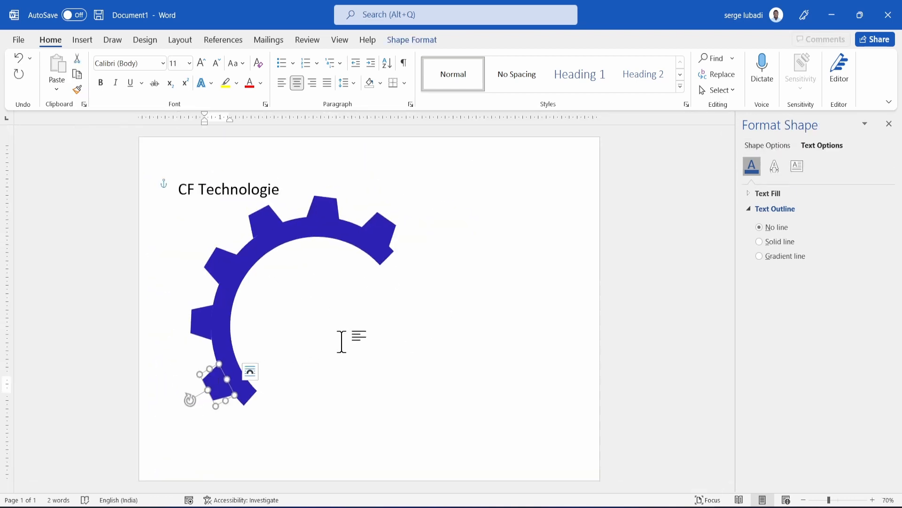
click(398, 335)
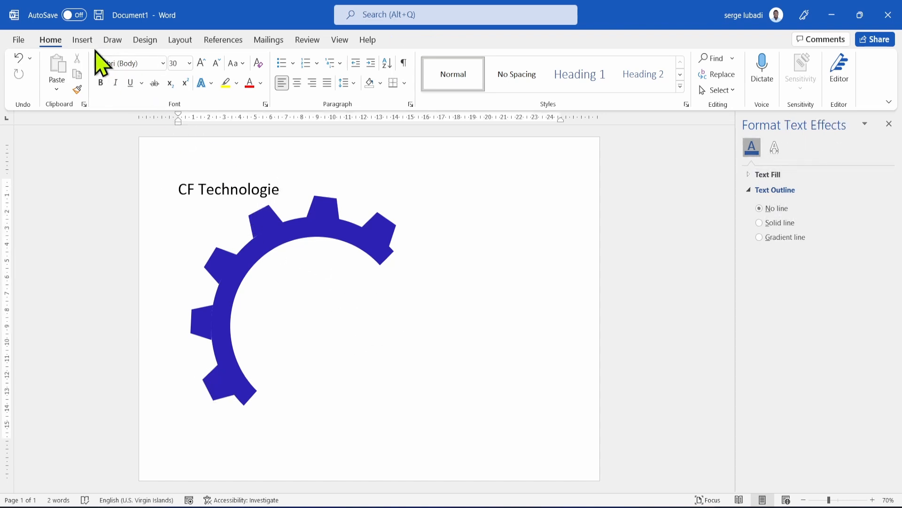
Draw a diagonal straight line about 13.75 cm high and 14.3 cm wide, and nudge it against both open ends of the arc
click(83, 41)
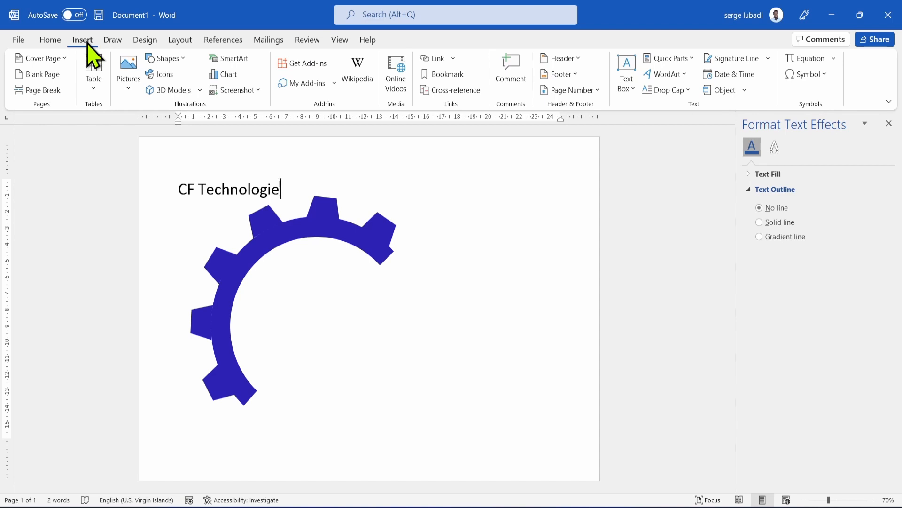
click(181, 72)
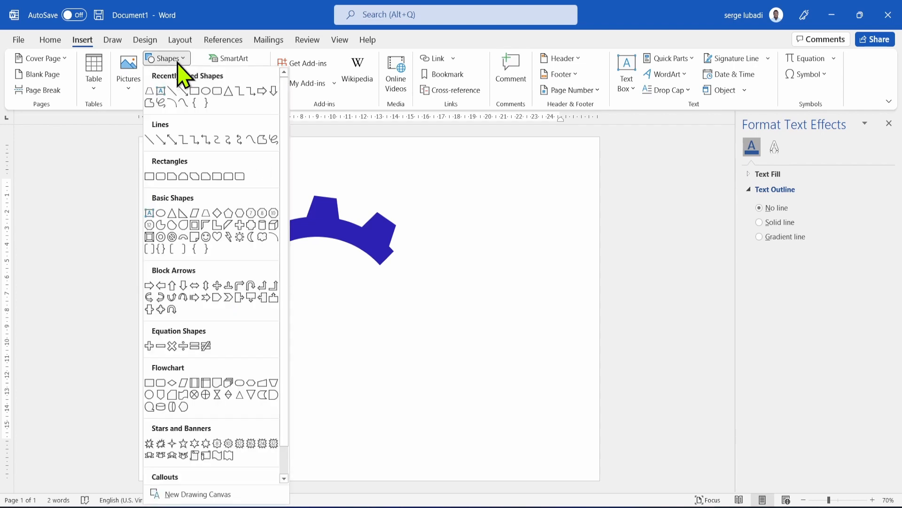
click(173, 91)
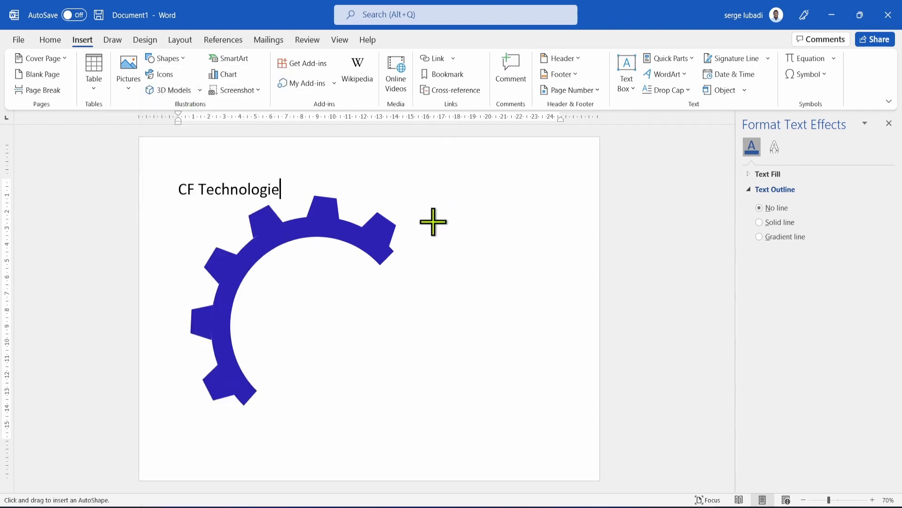
drag(431, 226, 210, 452)
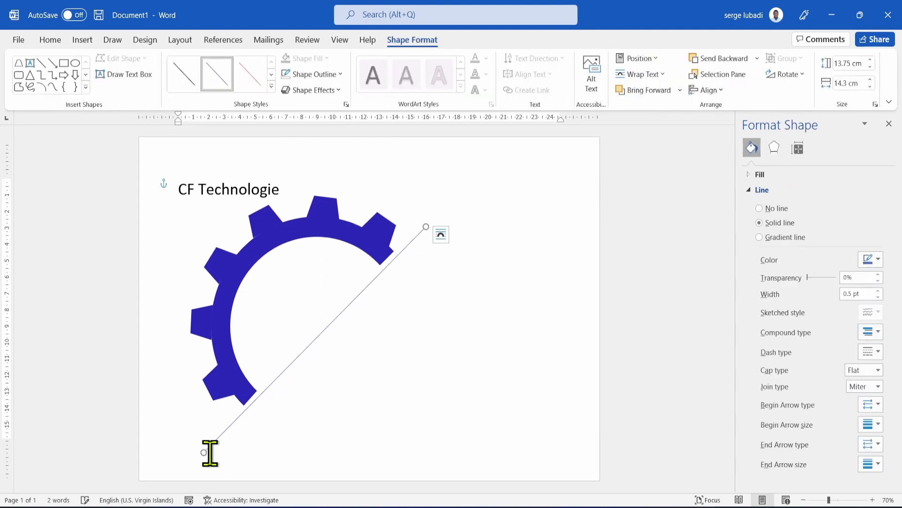
key(Up)
key(Up)
key(Up)
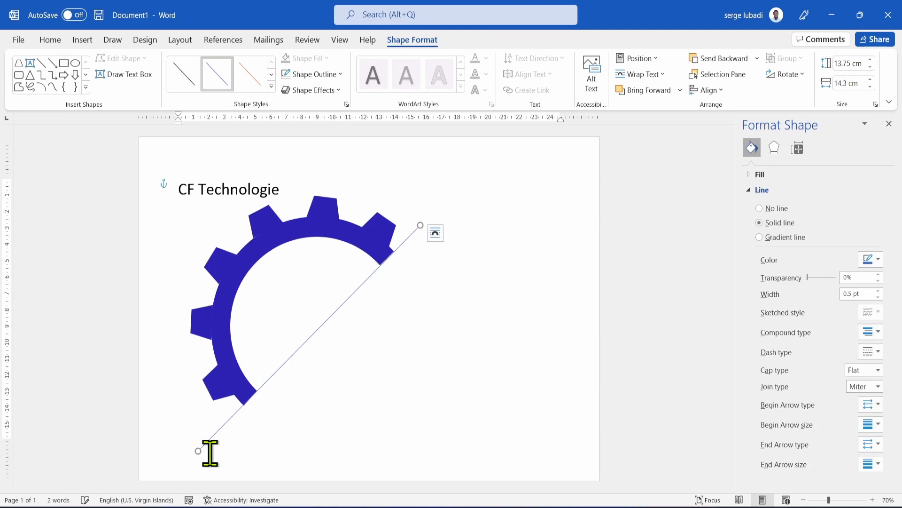
key(Up)
key(Right)
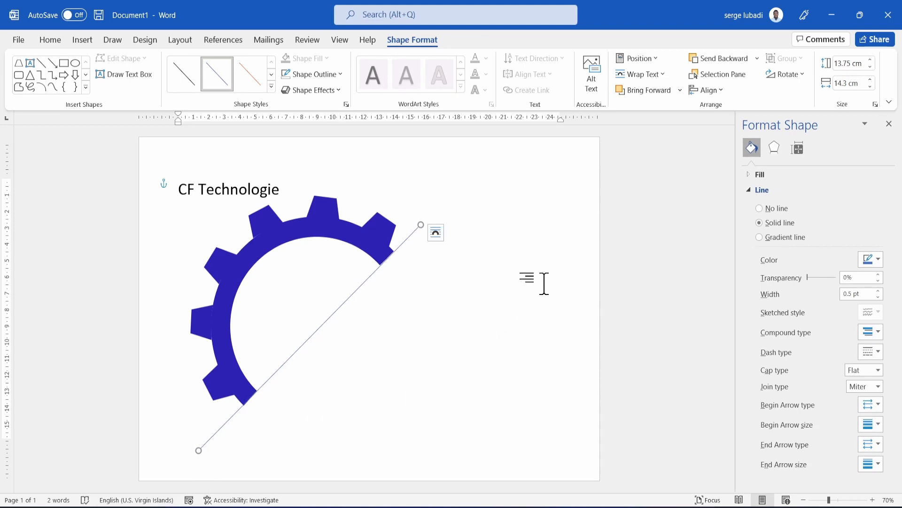
Set the diagonal line's outline to the gear's blue-violet color
click(345, 73)
click(284, 225)
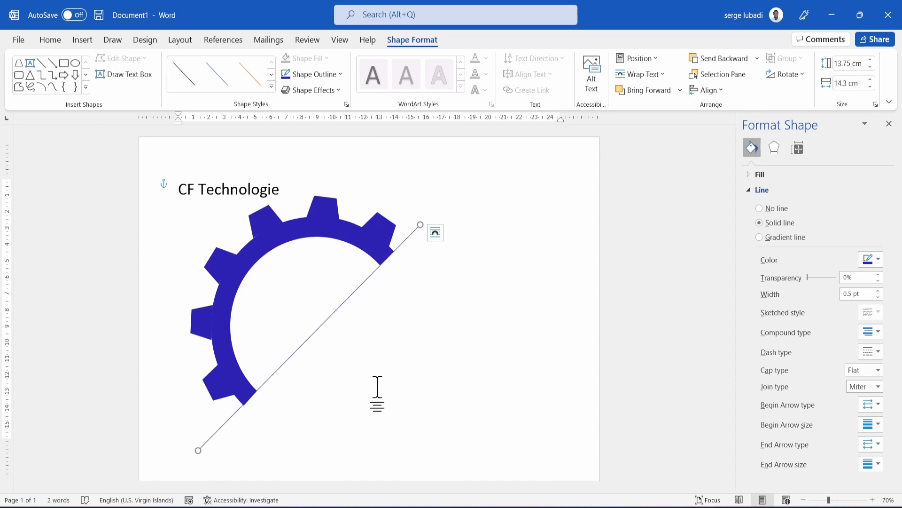
click(497, 363)
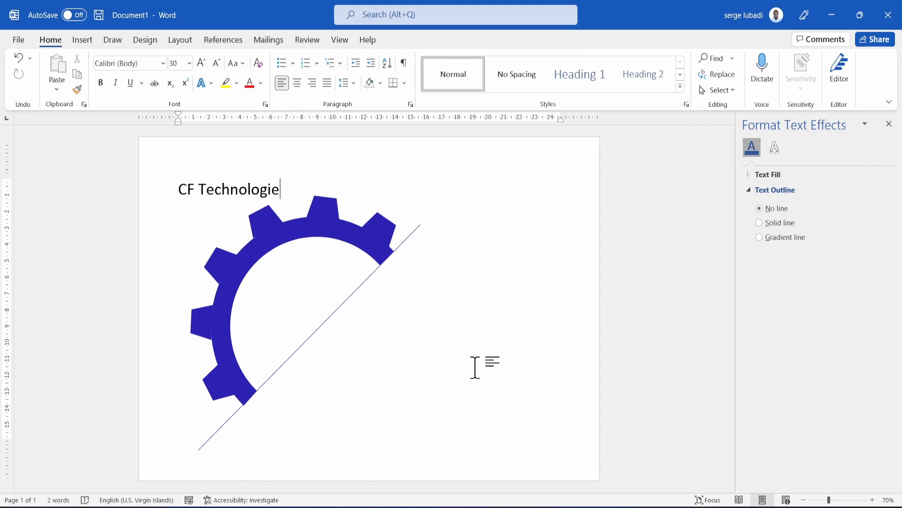
ctrl+scroll(474, 367, up, 11)
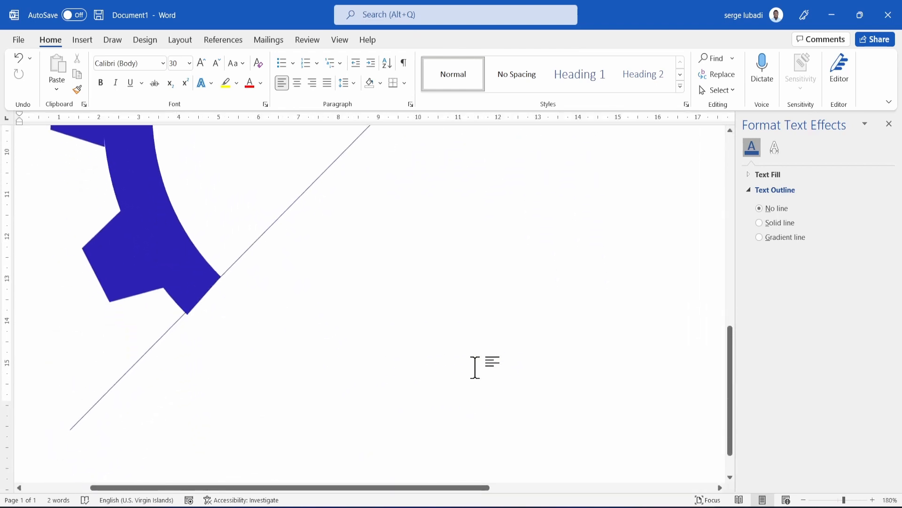
ctrl+scroll(475, 367, up, 7)
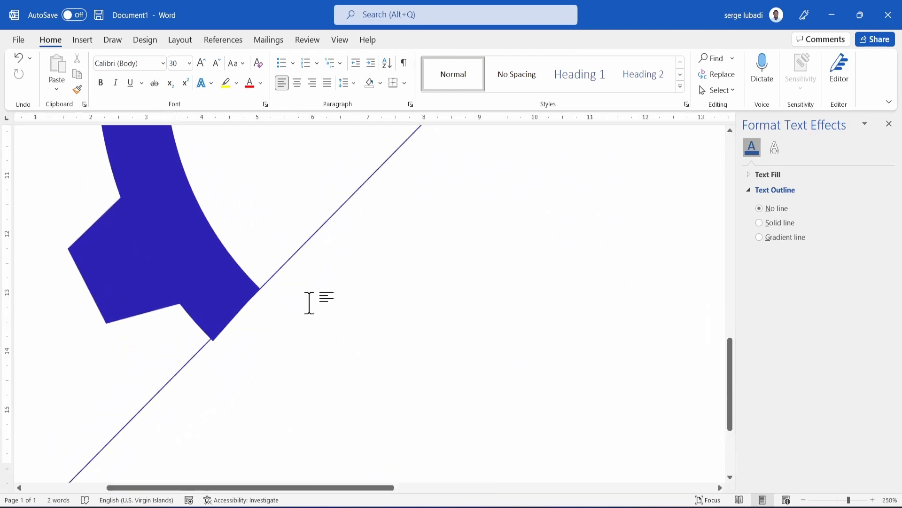
click(252, 280)
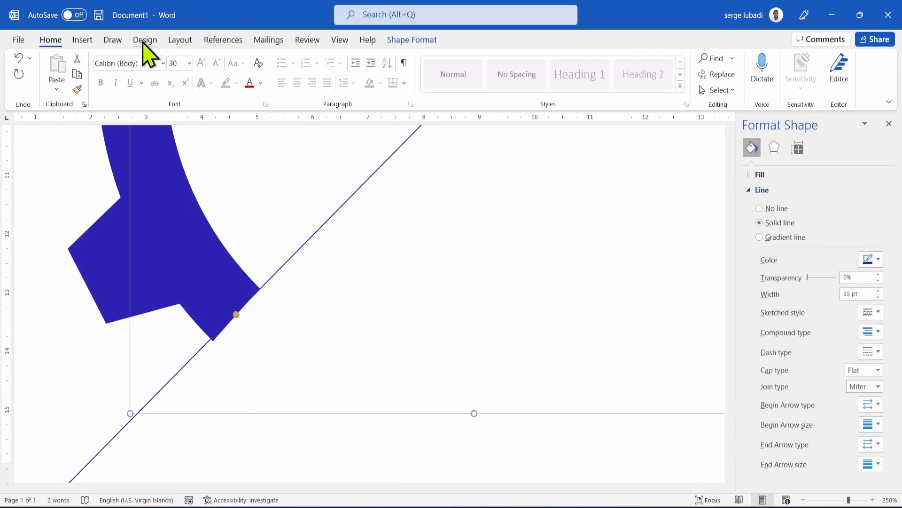
click(409, 43)
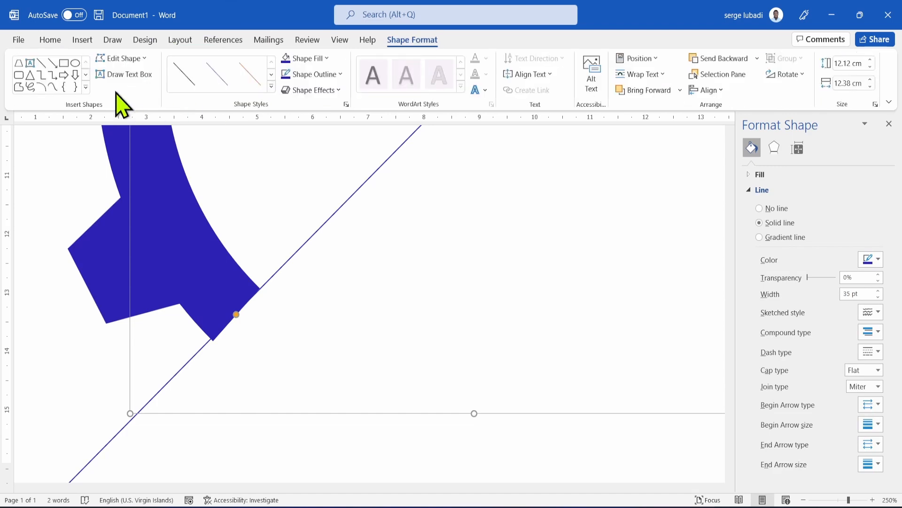
click(104, 61)
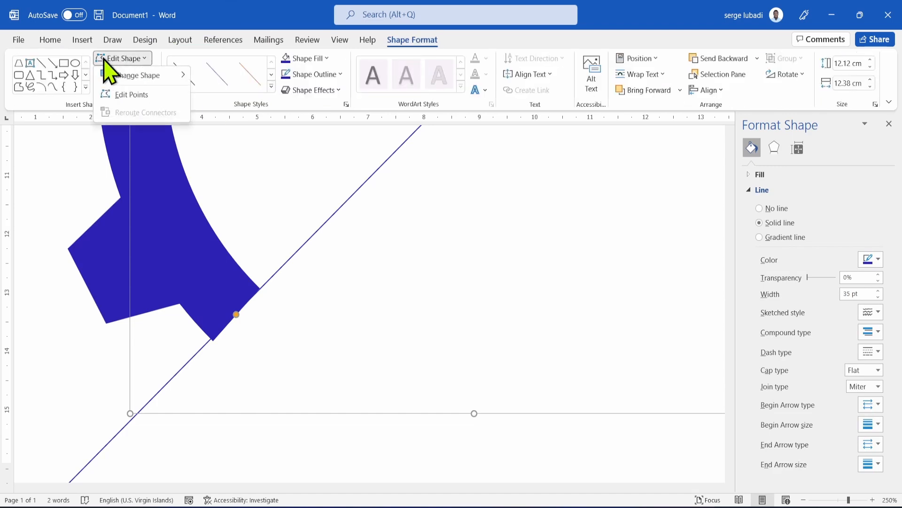
click(125, 96)
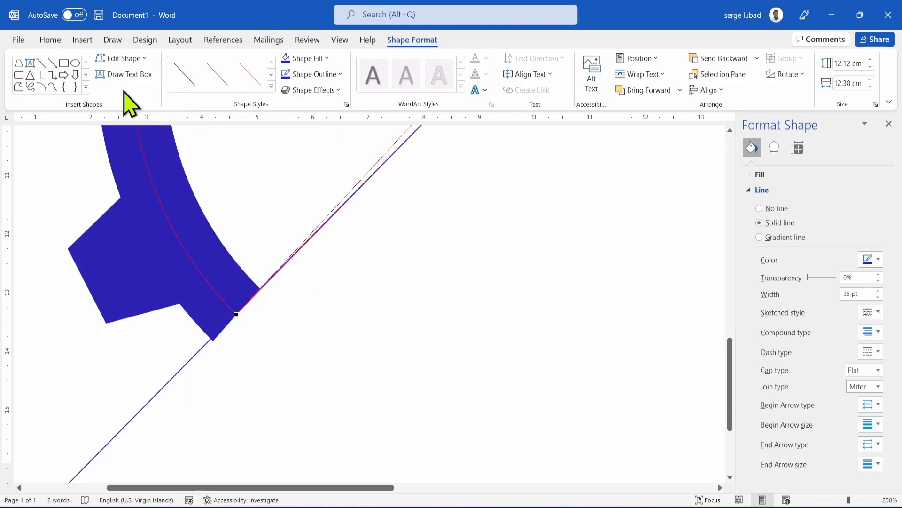
click(208, 329)
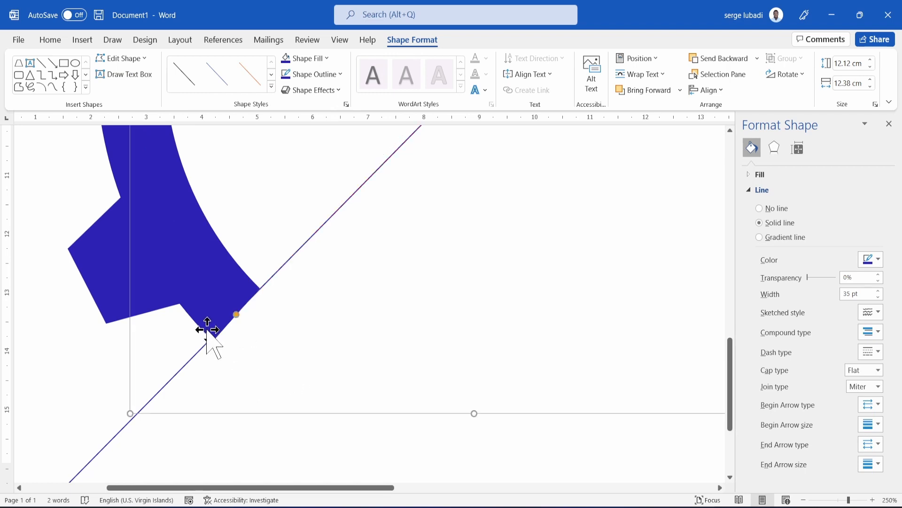
click(141, 59)
click(131, 95)
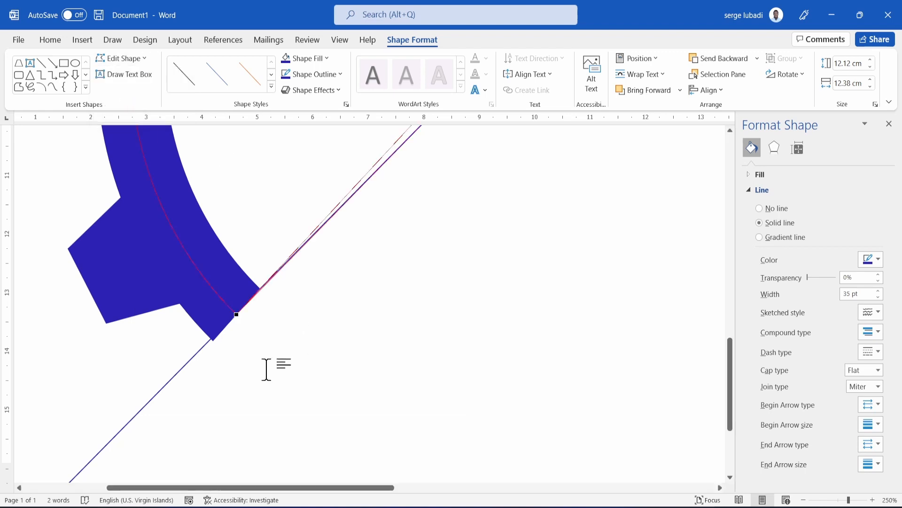
click(369, 352)
scroll(369, 352, down, 15)
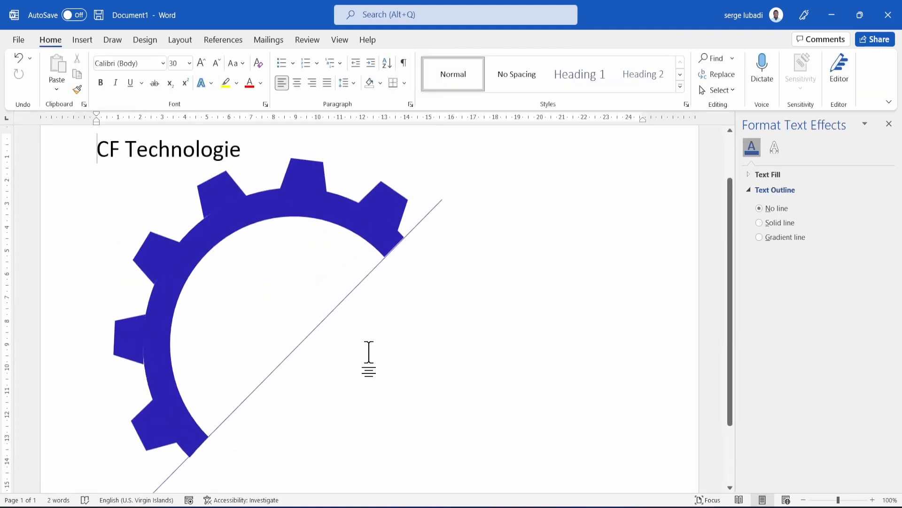
Nudge the teeth on the arc's upper-left and left side against the arc to close the gaps at their bases
click(329, 319)
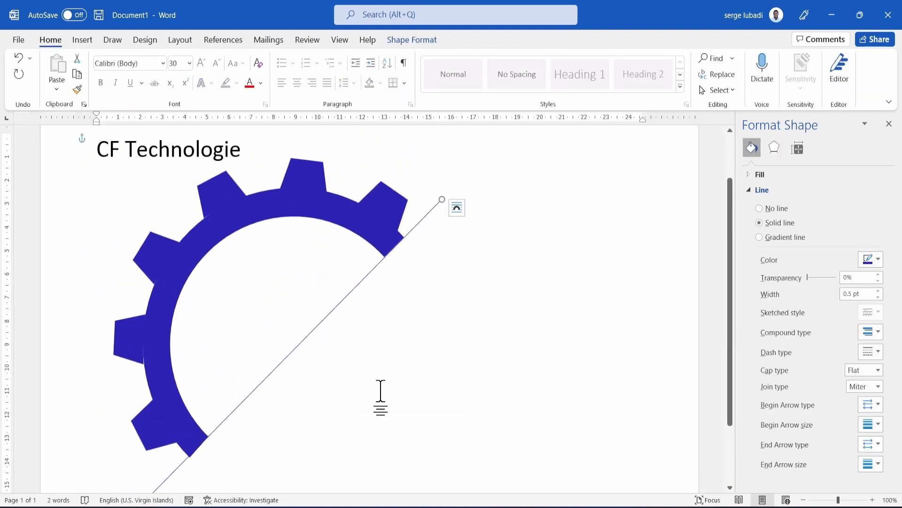
scroll(381, 390, down, 4)
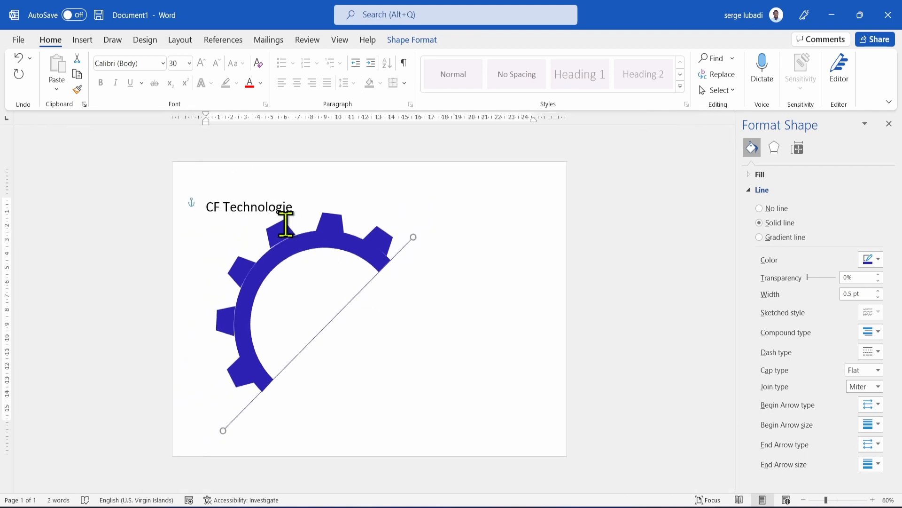
click(279, 233)
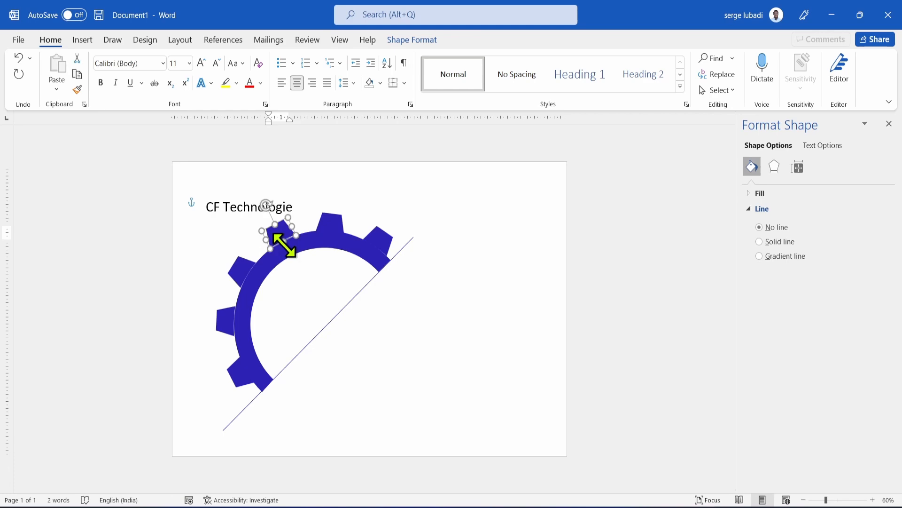
click(220, 331)
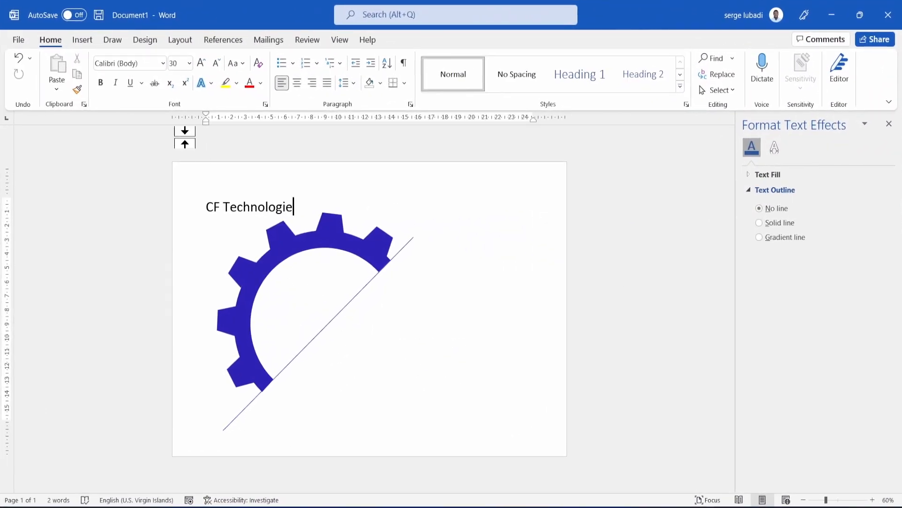
Draw a half frame shape about 11.13 cm high and 8.43 cm wide, and place it just to the right of the diagonal line
click(86, 41)
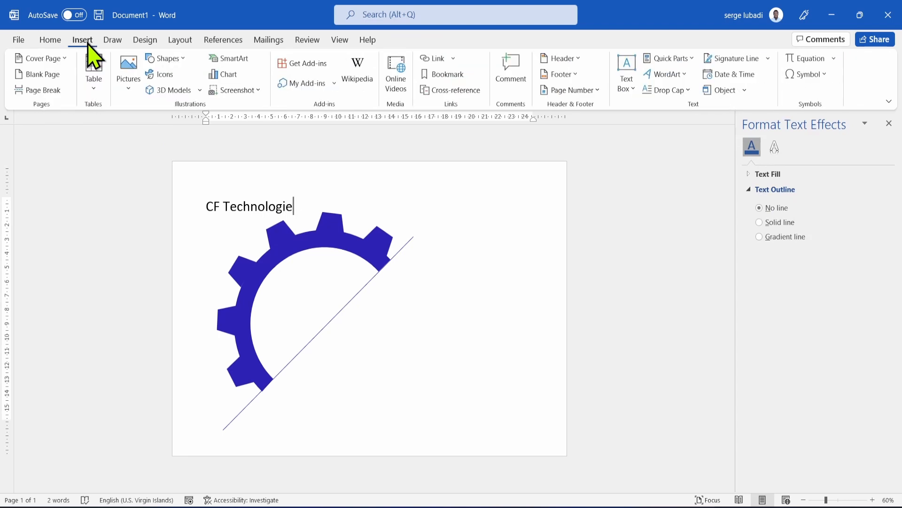
click(179, 59)
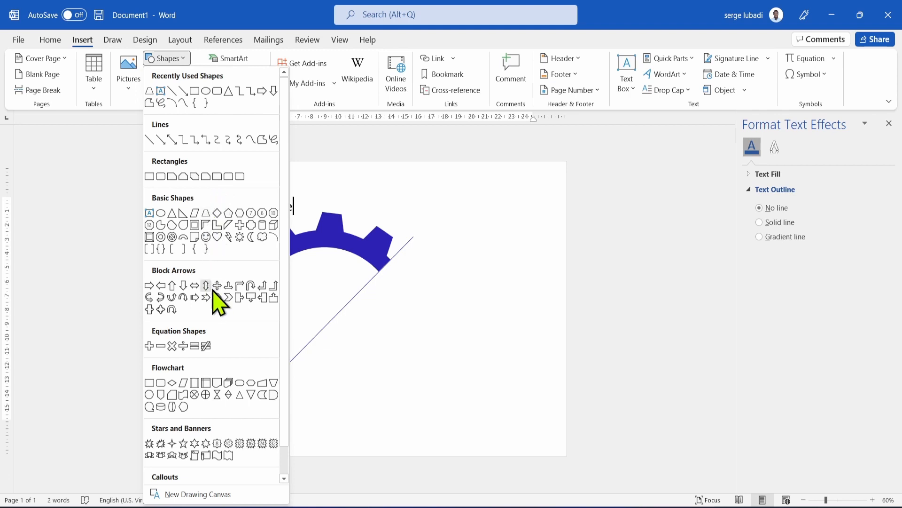
click(206, 225)
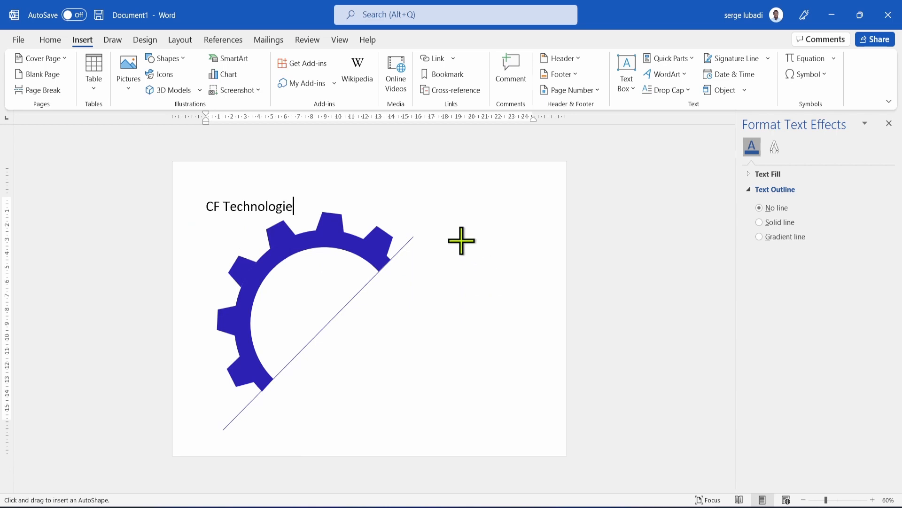
drag(447, 238, 567, 395)
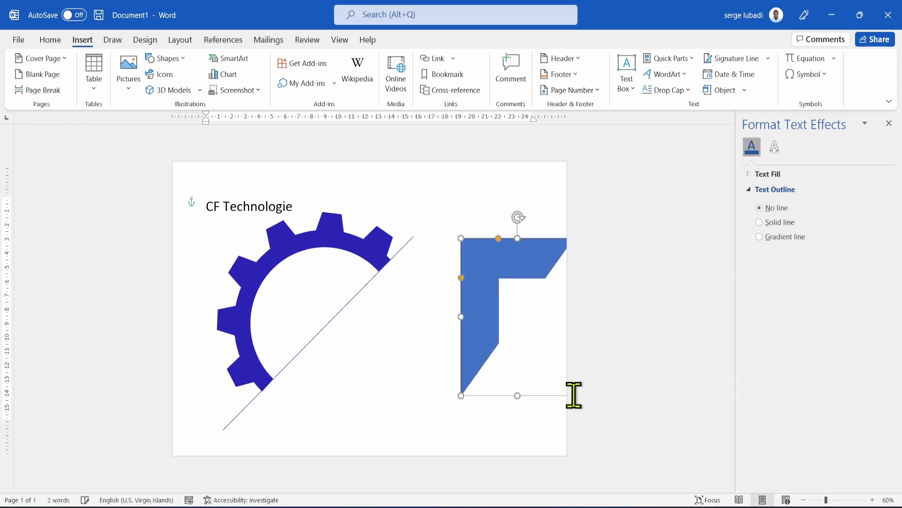
drag(471, 355, 421, 377)
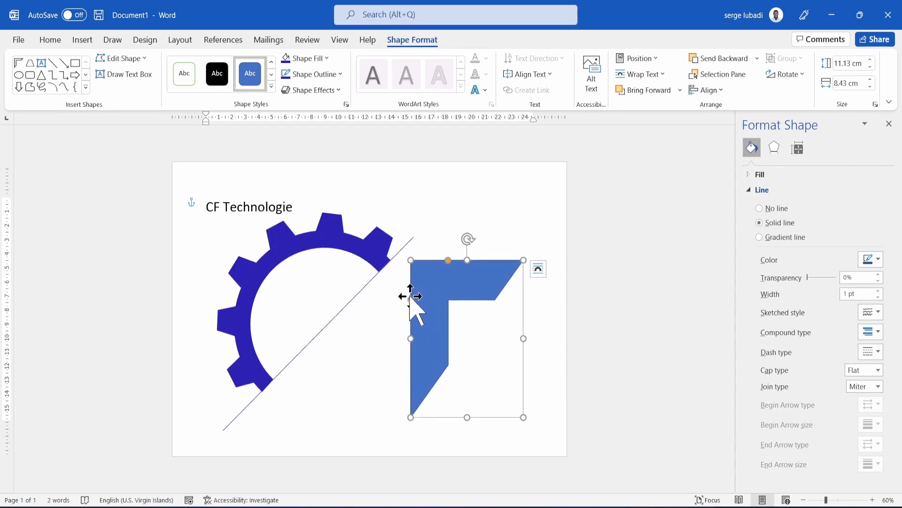
Slightly thicken the half frame's upper arm, move the shape closer to the diagonal line and fill it with the gear's blue-violet
mouse_move(411, 299)
mouse_down()
mouse_move(410, 285)
mouse_move(416, 318)
mouse_move(417, 301)
mouse_up()
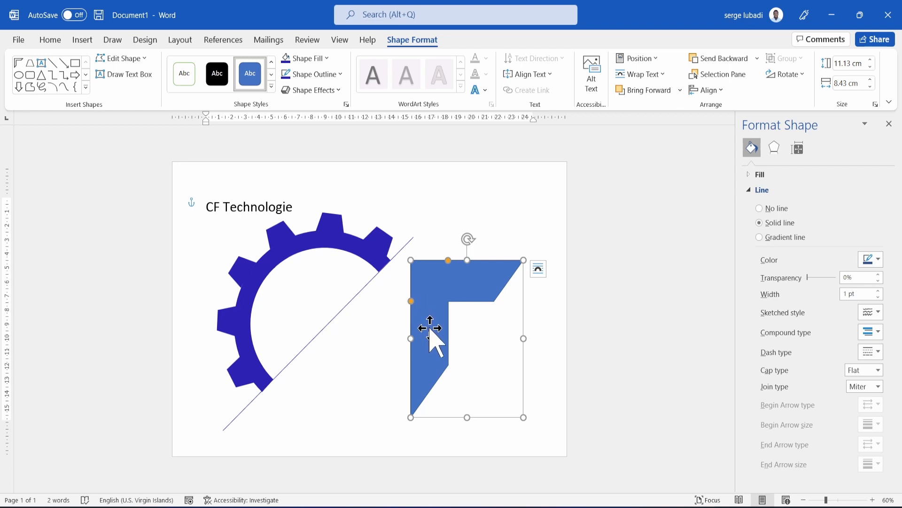
drag(430, 328, 422, 330)
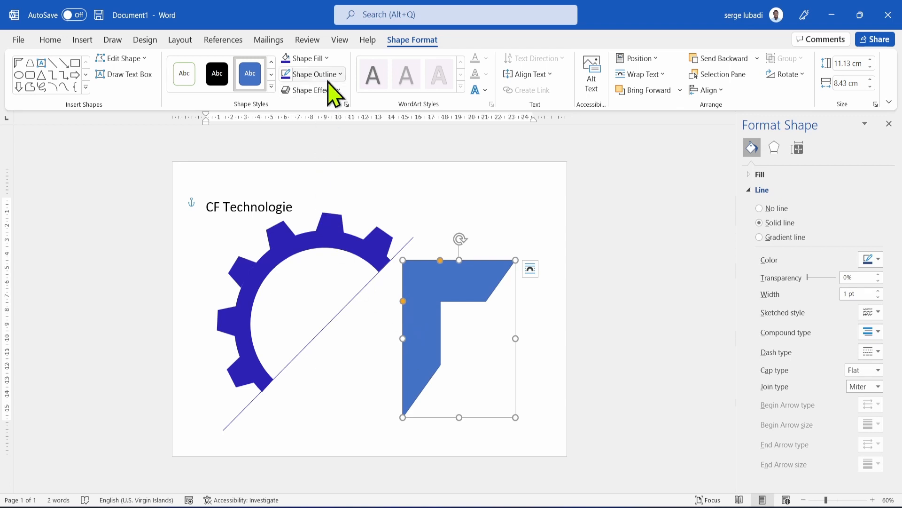
click(286, 60)
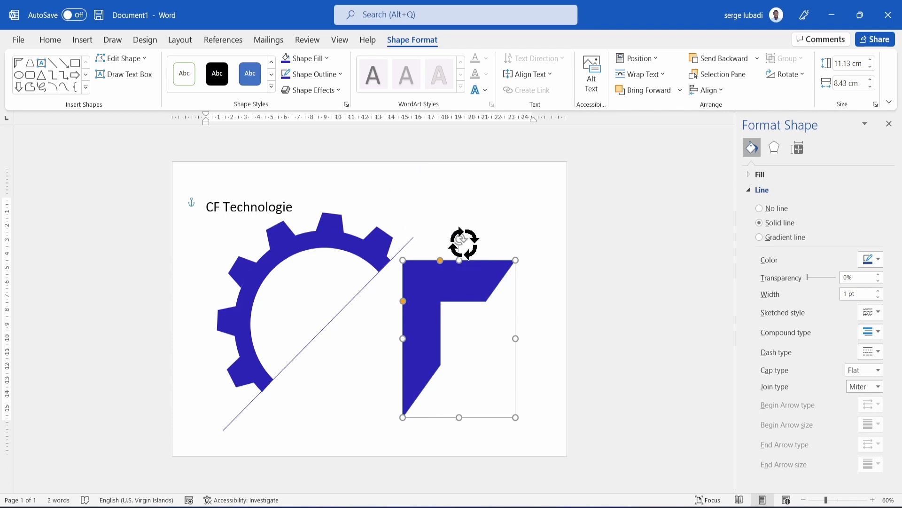
Rotate the half frame so its long side lies along the diagonal line, and resize it to about 13.76 cm high and 8.83 cm wide
drag(462, 241, 397, 329)
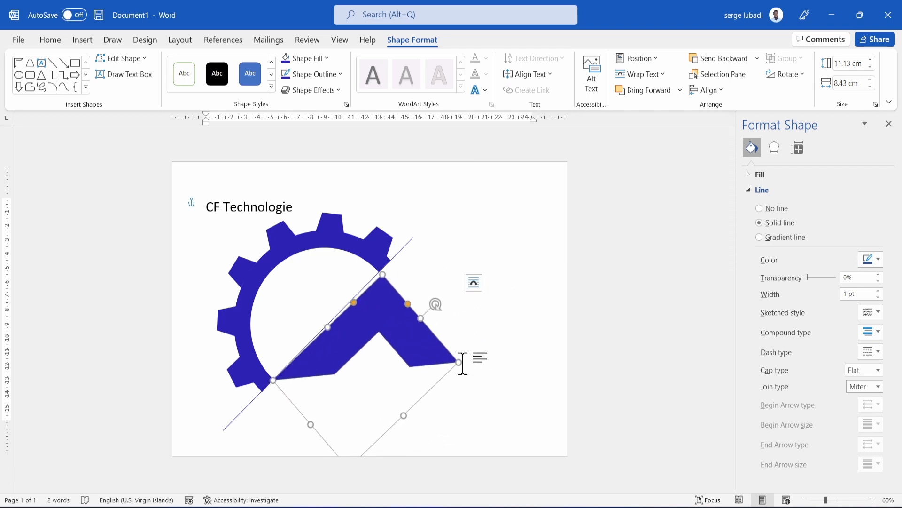
drag(459, 362, 533, 352)
drag(498, 279, 494, 276)
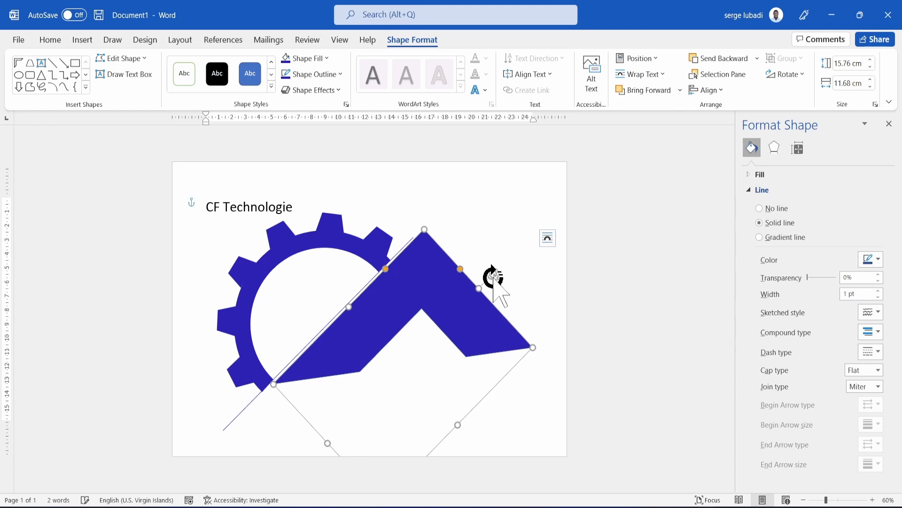
drag(476, 316, 462, 329)
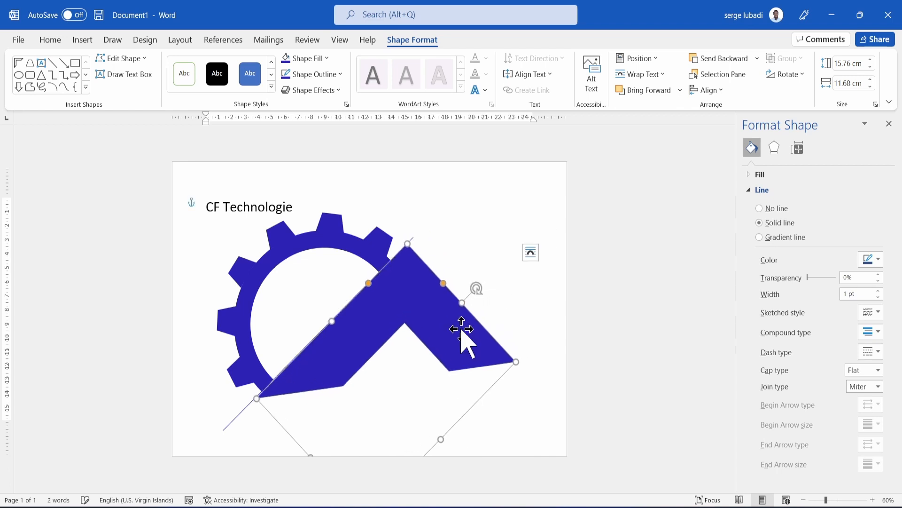
drag(517, 361, 471, 353)
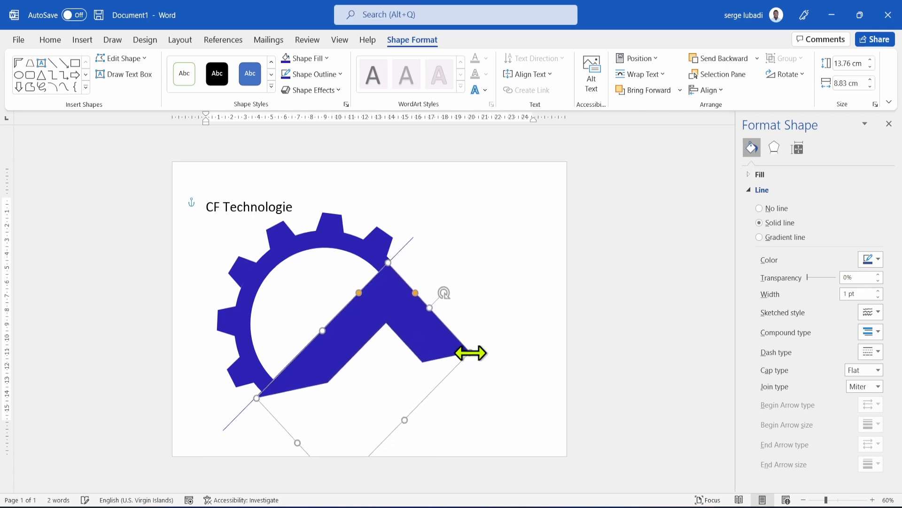
Nudge the half frame up along the diagonal line to meet the gear's open ends, and reduce its height to about 13.56 cm
key(Up)
key(Right)
key(Left)
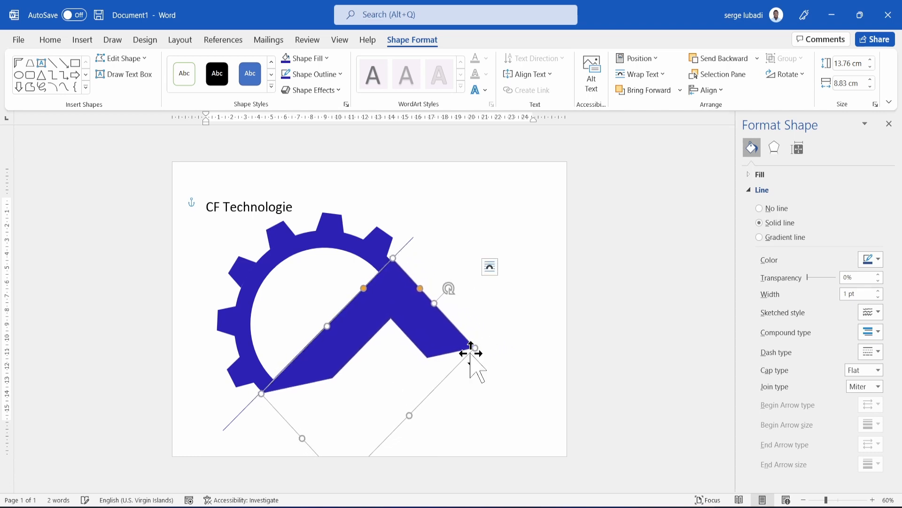
click(493, 193)
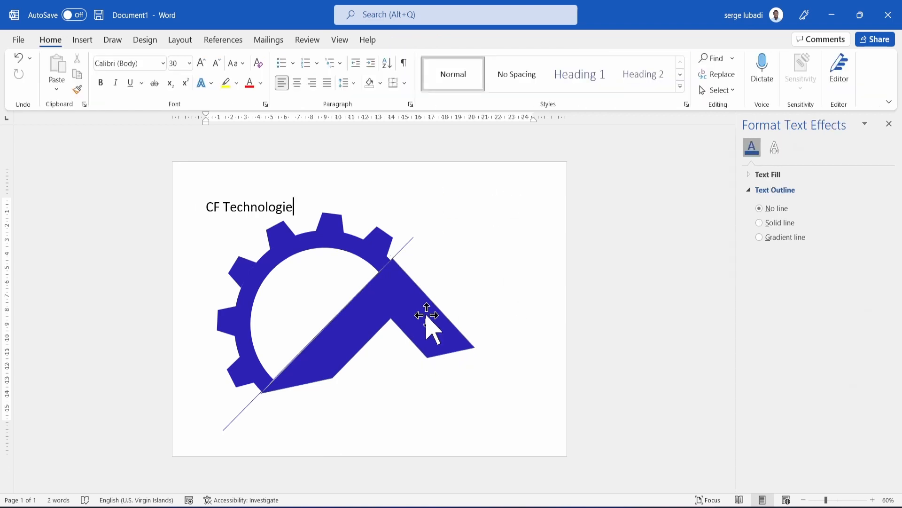
click(437, 307)
scroll(430, 306, up, 8)
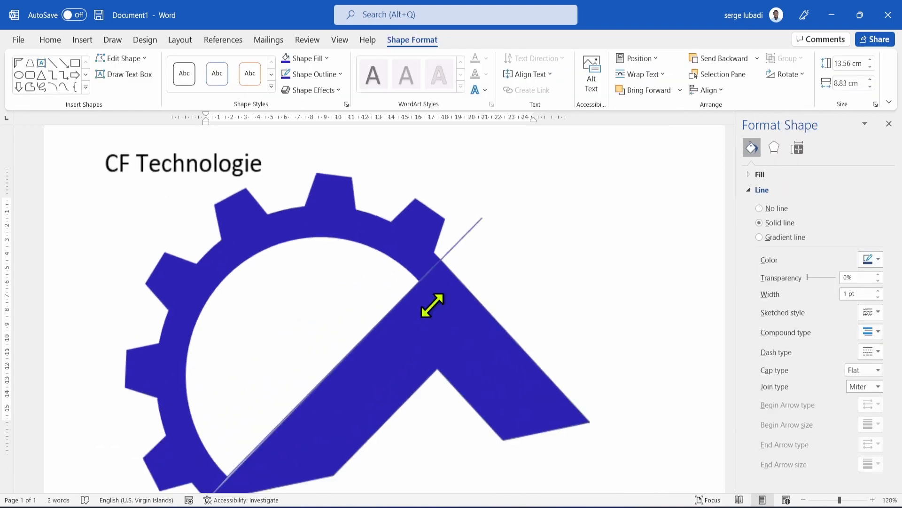
scroll(432, 303, down, 5)
scroll(433, 303, up, 2)
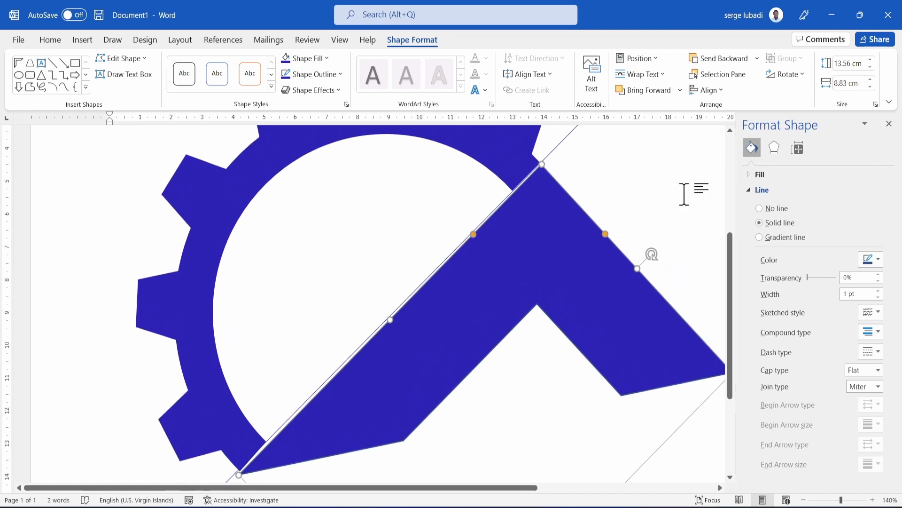
Fine-tune the half frame's angle, position and height to about 13.42 cm so its long edge sits flush against the diagonal line
click(685, 194)
scroll(661, 238, down, 5)
scroll(661, 238, up, 1)
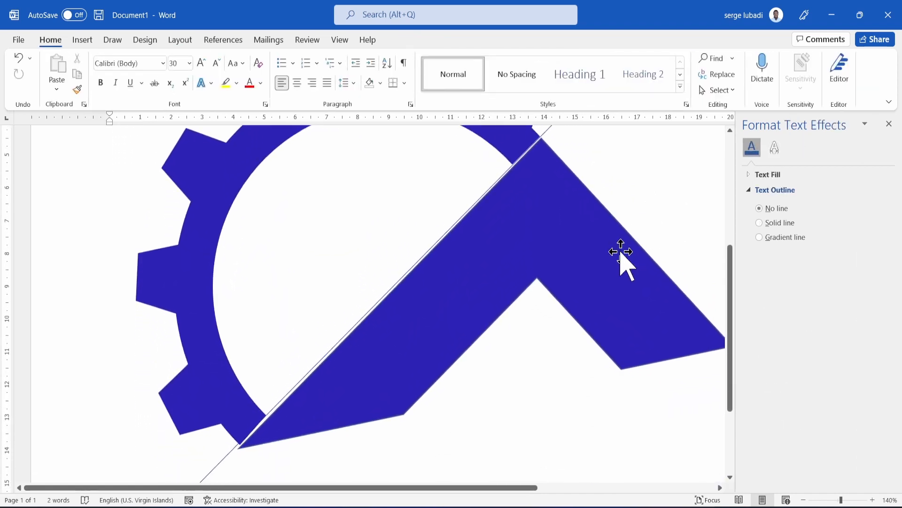
click(620, 262)
drag(652, 229, 654, 229)
click(672, 226)
scroll(670, 228, down, 5)
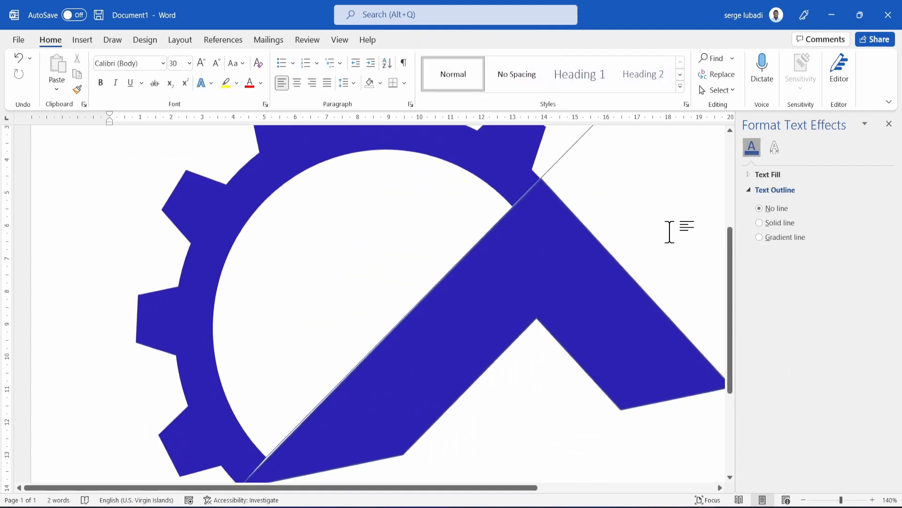
click(601, 227)
drag(639, 236, 663, 214)
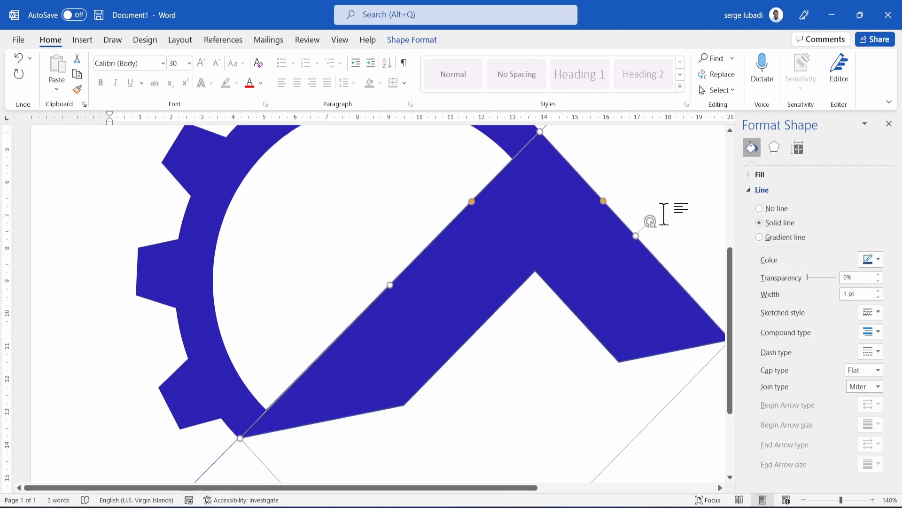
click(665, 249)
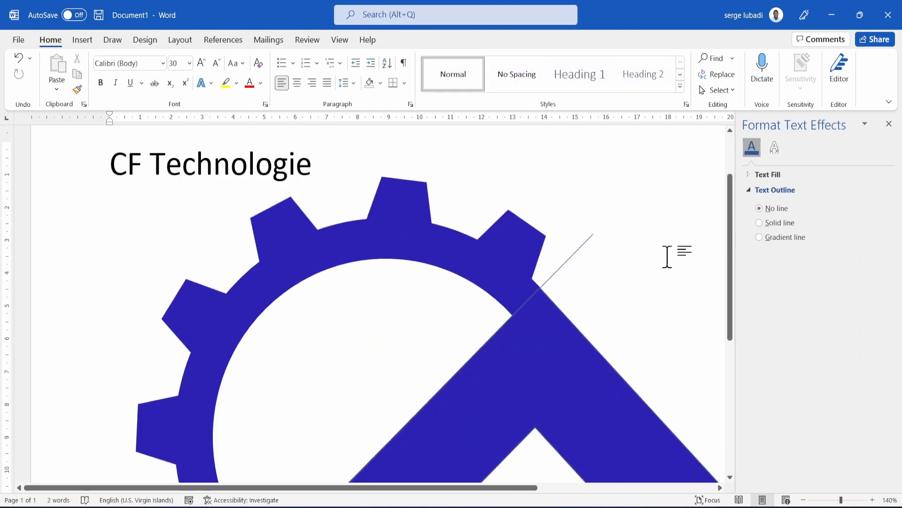
Group the six gear teeth and the arc into one object
scroll(611, 201, down, 7)
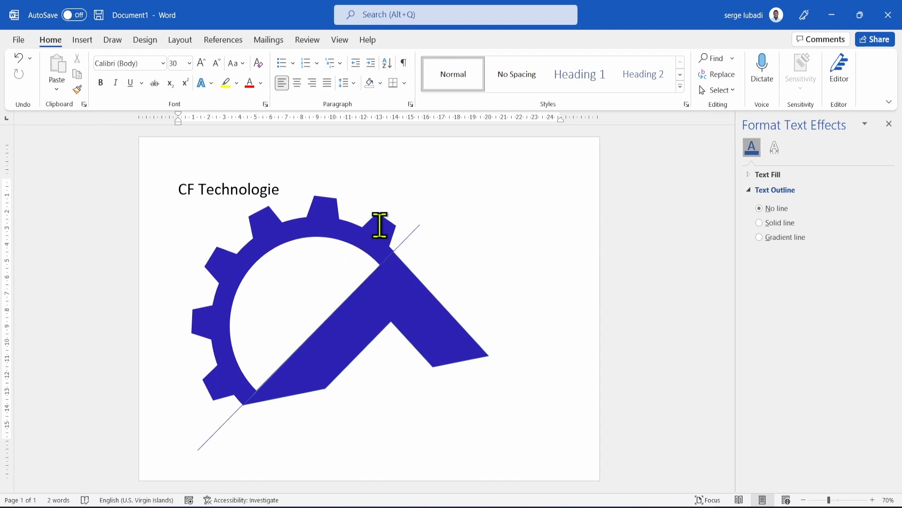
click(380, 226)
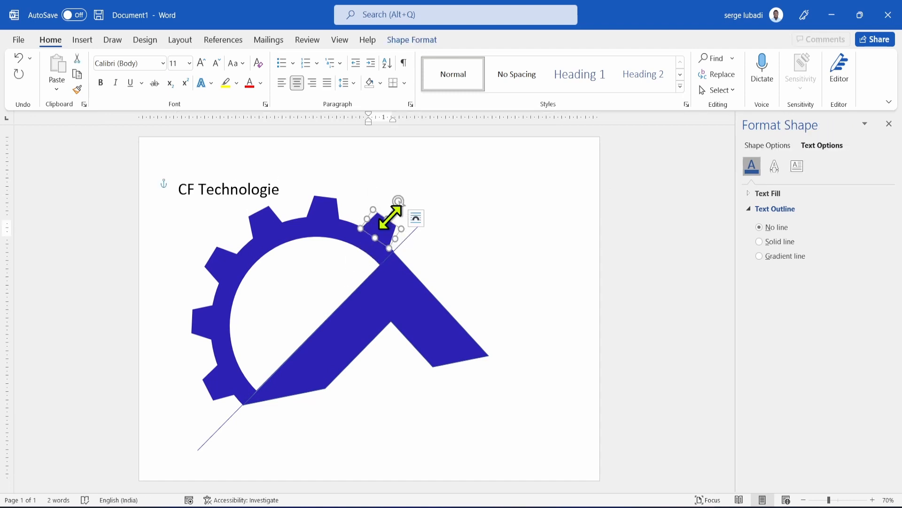
drag(390, 217, 337, 201)
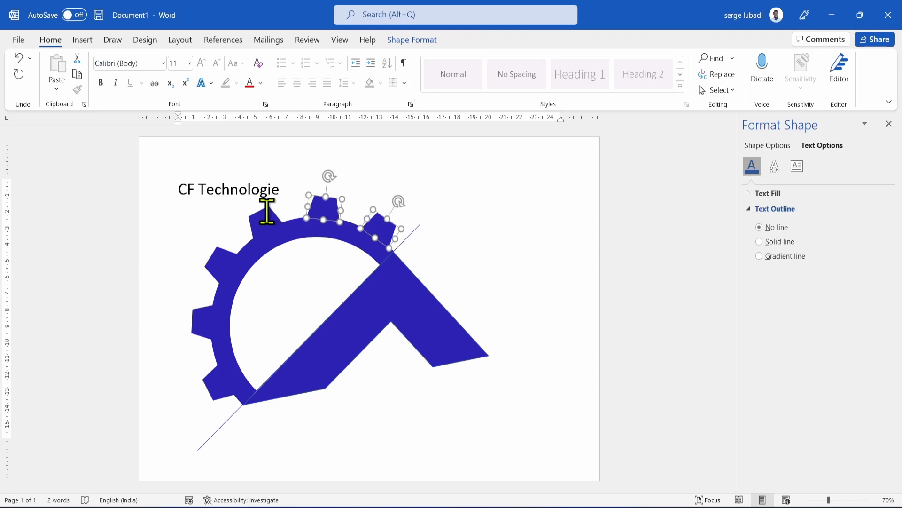
drag(271, 206, 272, 210)
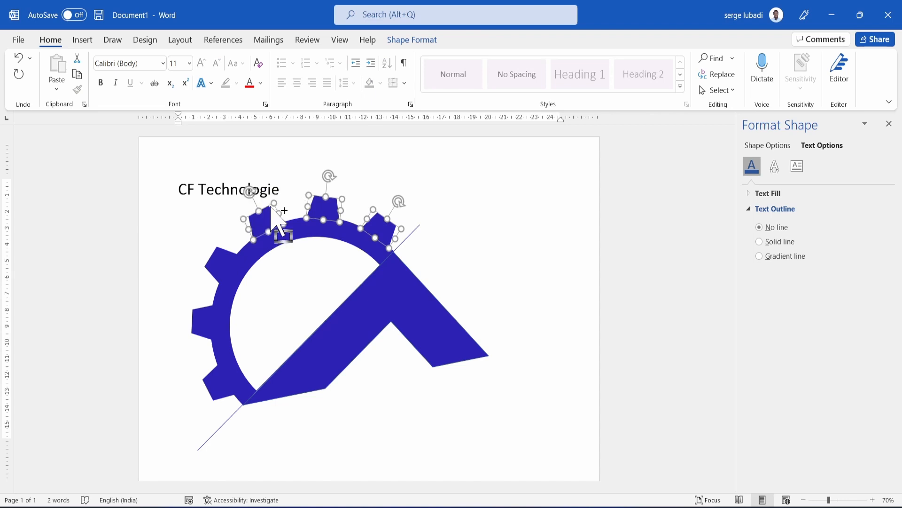
drag(228, 231, 217, 248)
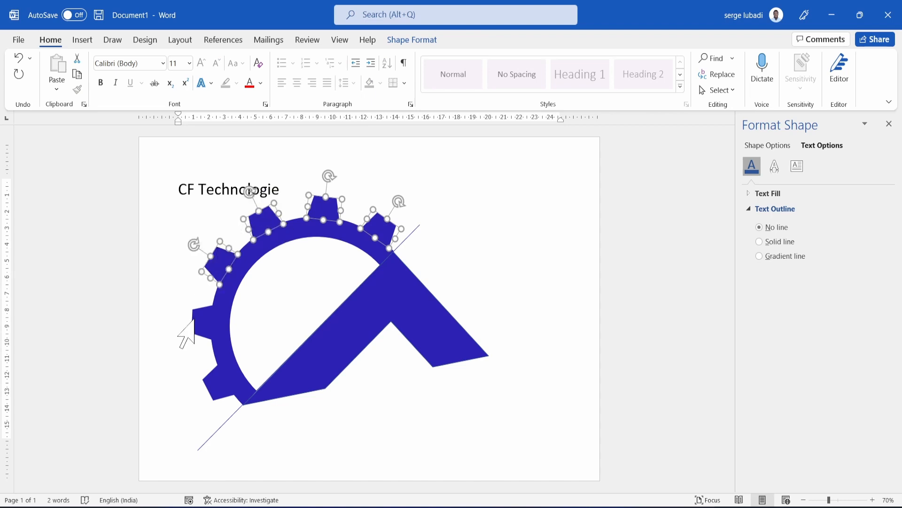
drag(196, 312, 206, 385)
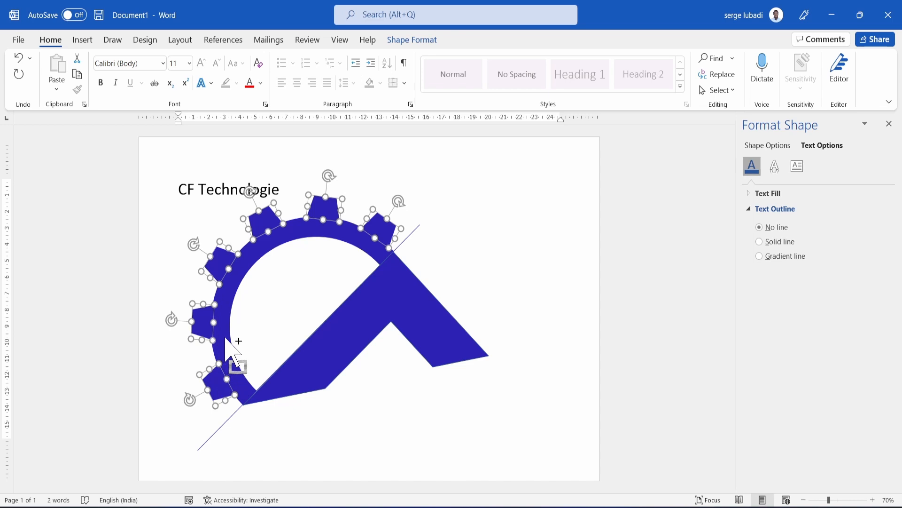
ctrl+click(225, 338)
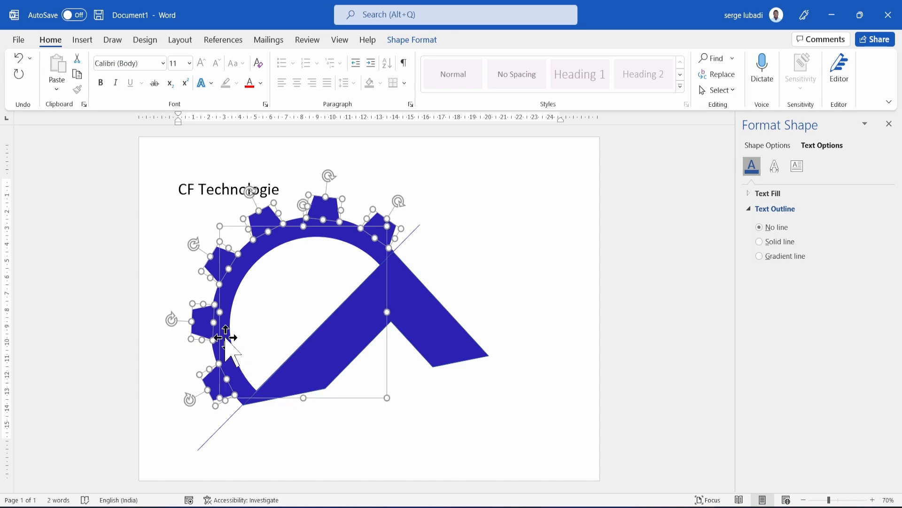
right_click(226, 338)
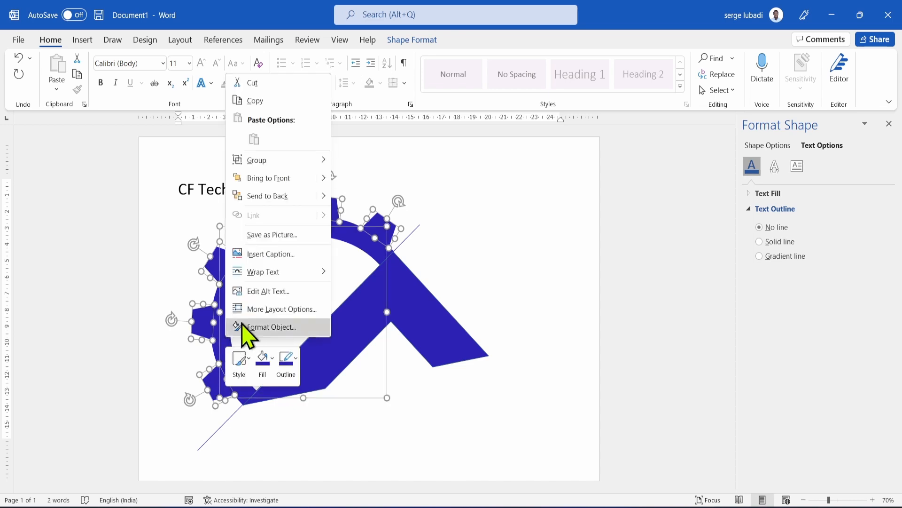
mouse_move(325, 162)
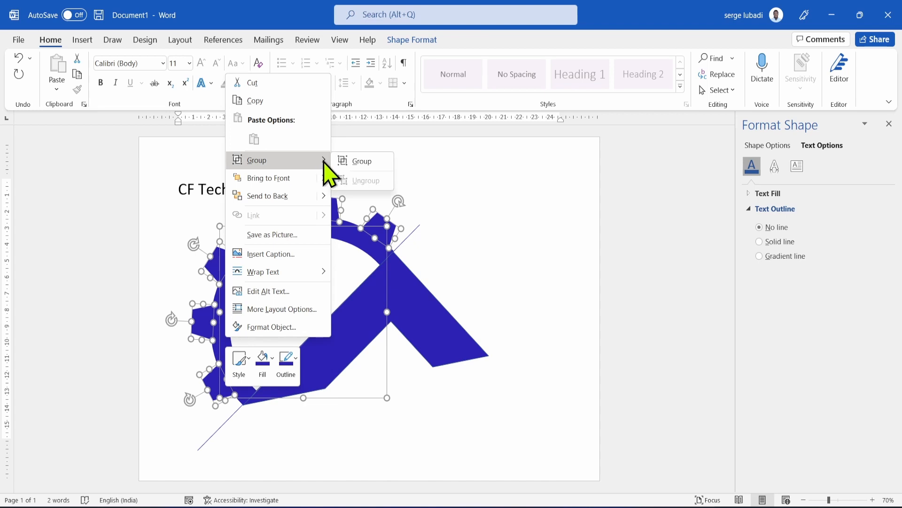
click(361, 161)
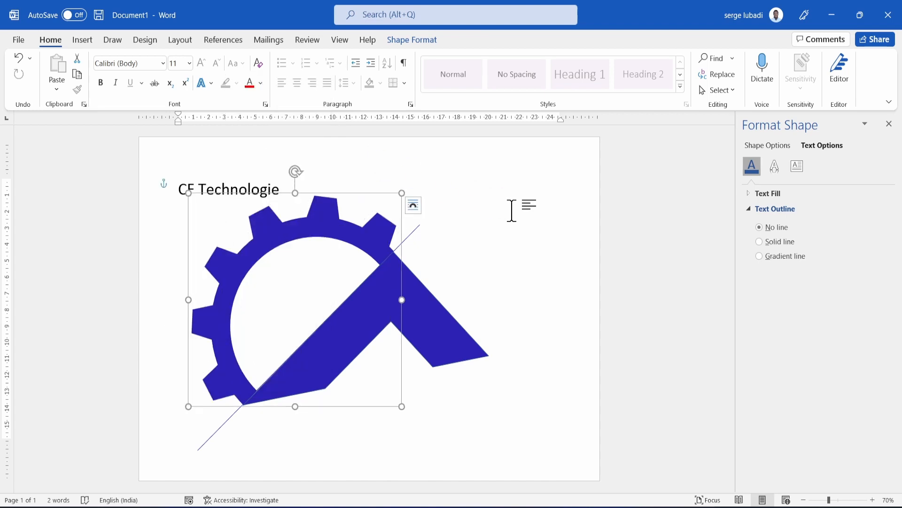
Apply the third bevel preset of the last row to the grouped gear
click(423, 41)
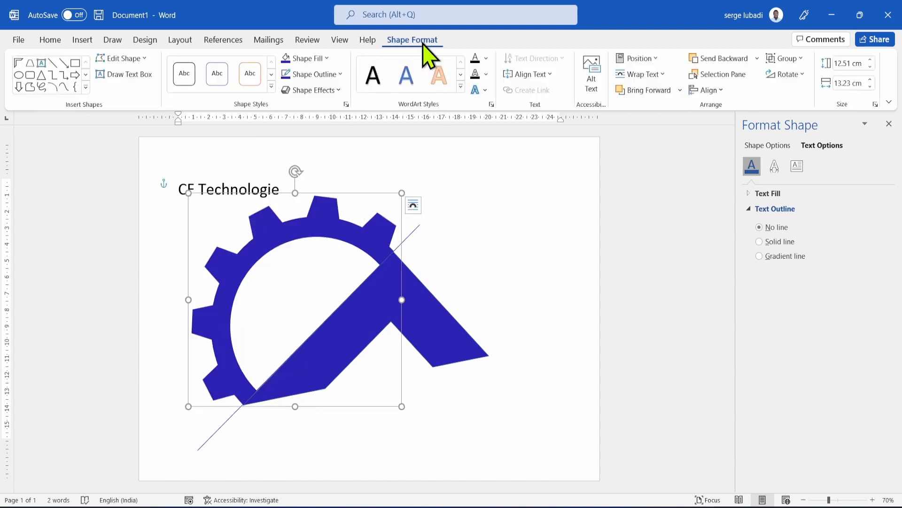
click(338, 90)
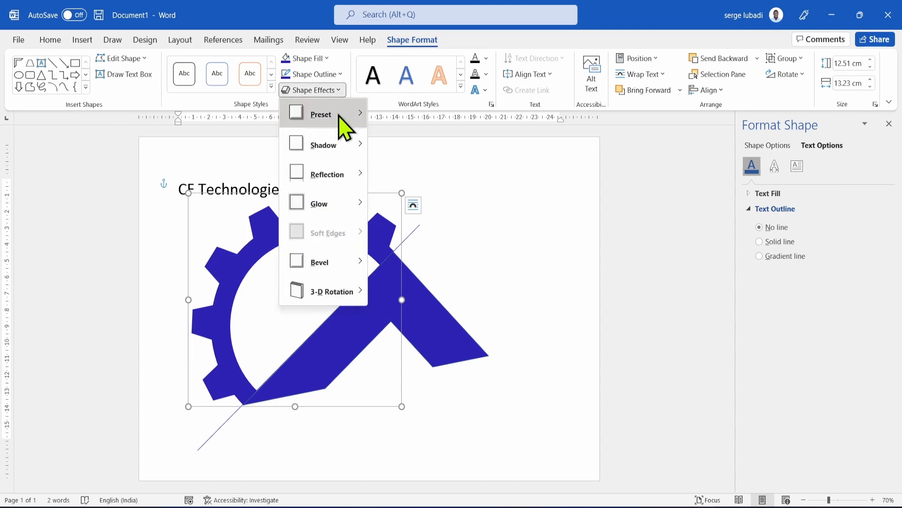
mouse_move(343, 271)
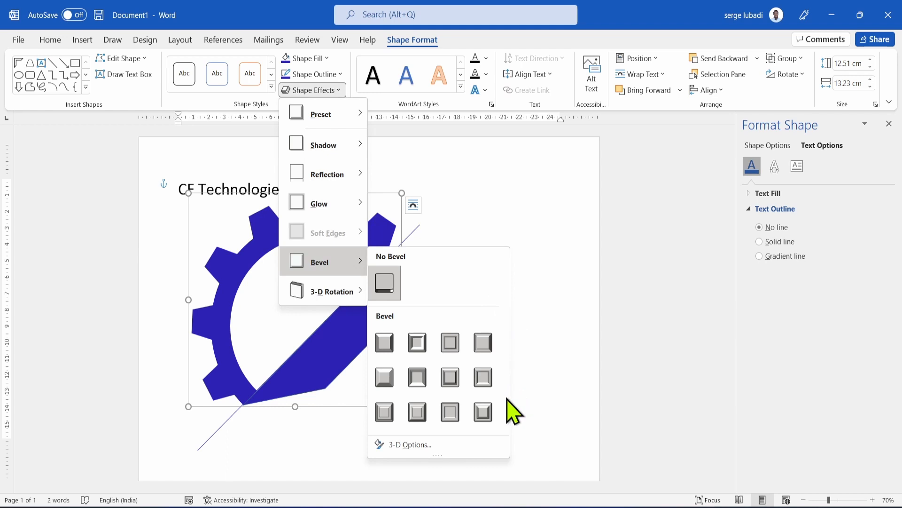
click(447, 414)
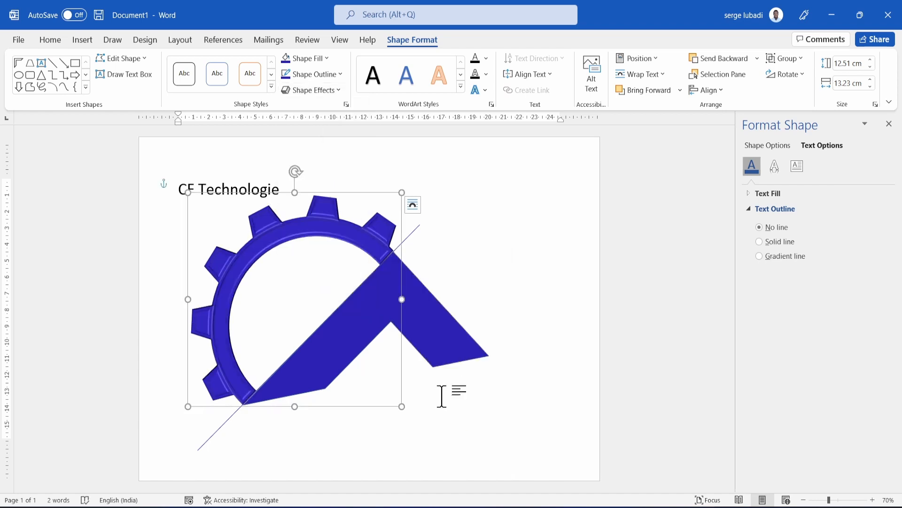
Apply the gear's bevel preset to the half frame as well
click(446, 354)
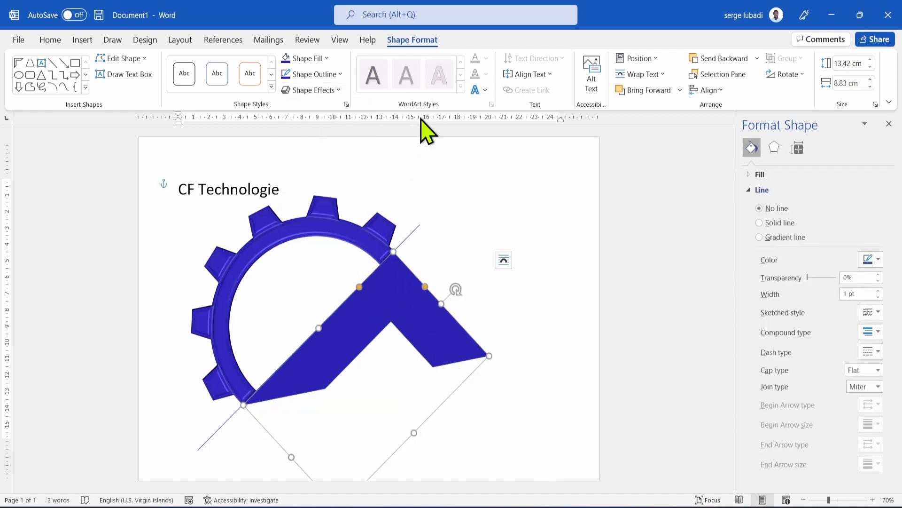
click(337, 91)
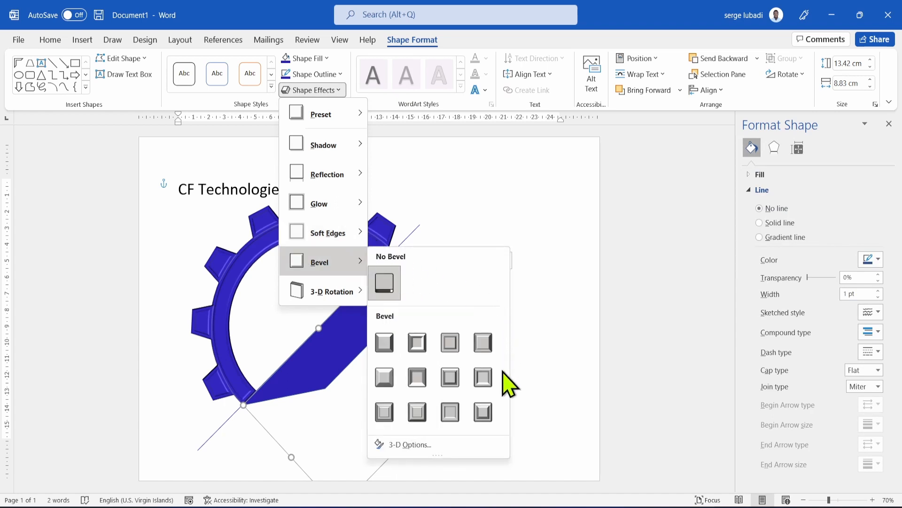
click(447, 414)
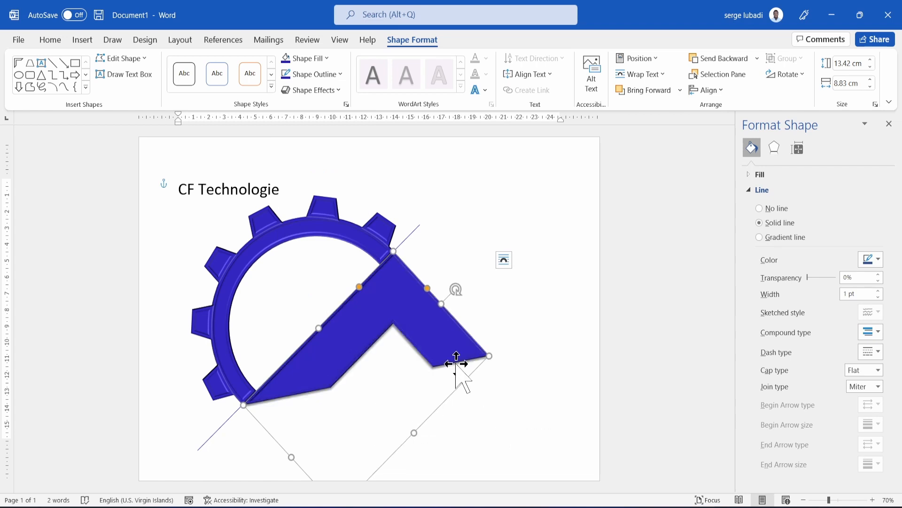
Give the half frame a solid outline 20.25 pt wide
click(877, 291)
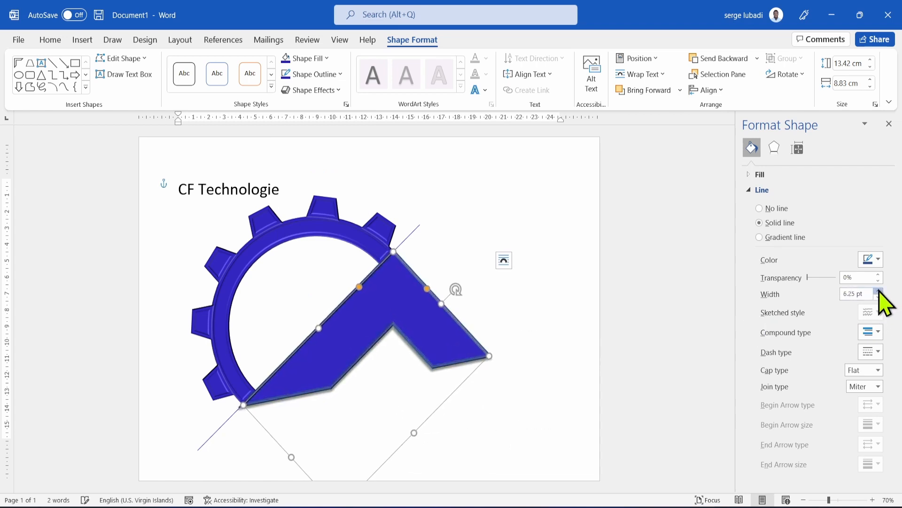
click(877, 291)
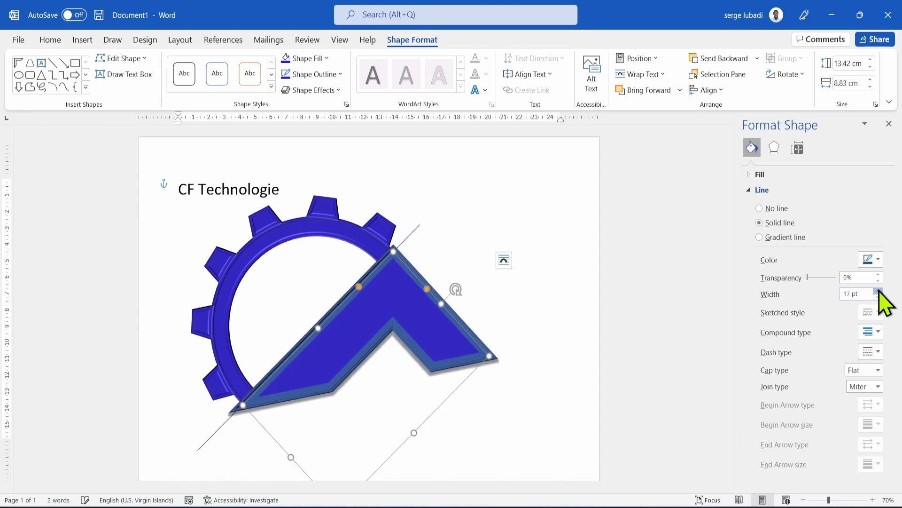
click(877, 291)
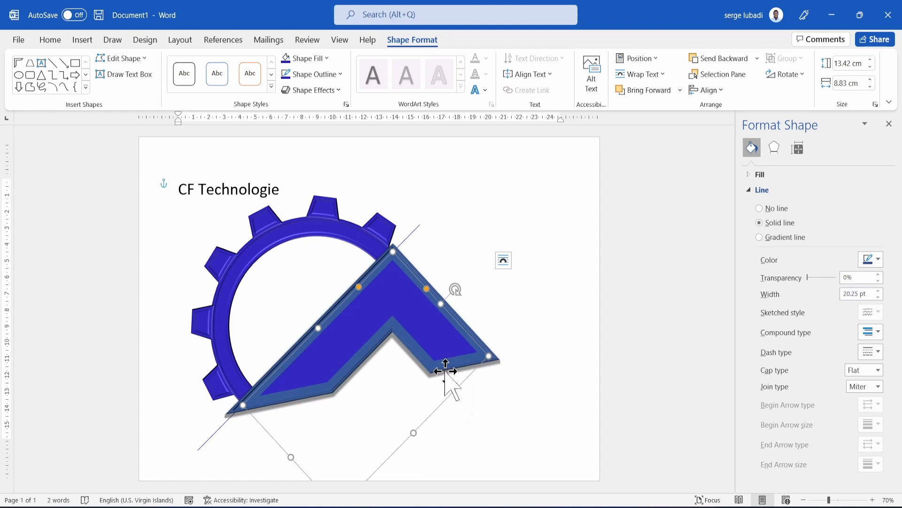
Move the half frame clear of the diagonal line, set its outline color to hex 2064EC and remove its fill
drag(454, 371, 494, 372)
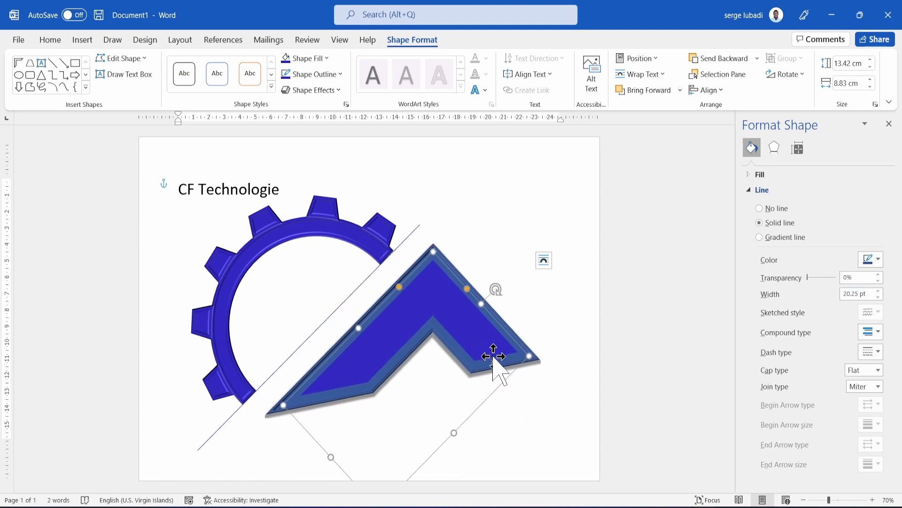
click(341, 74)
click(331, 264)
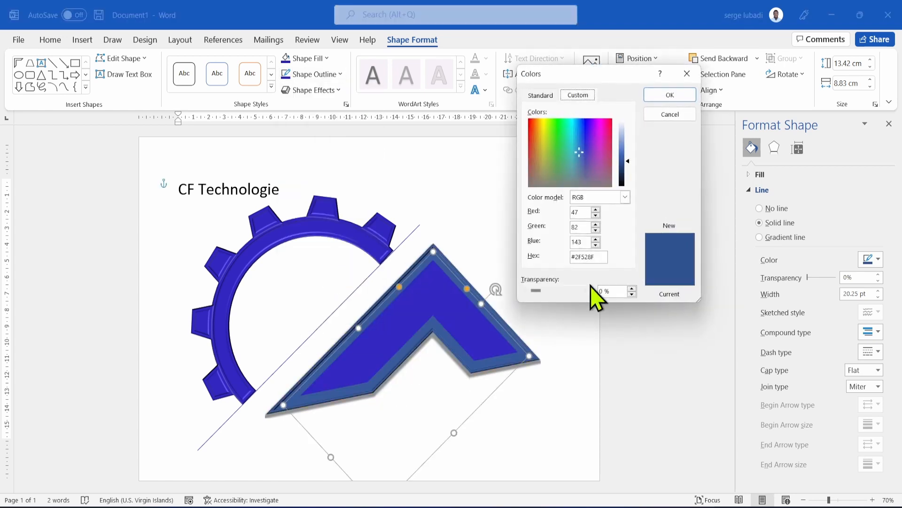
click(597, 259)
text(2064EC)
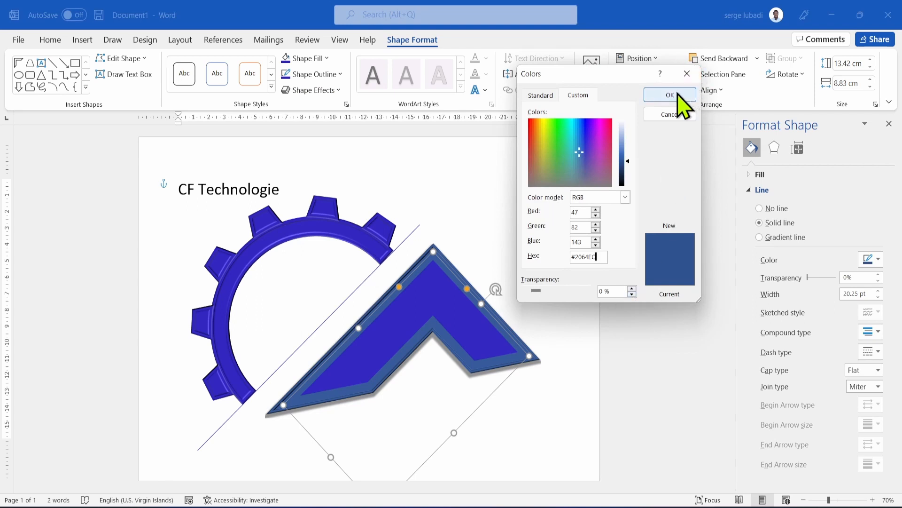
click(676, 96)
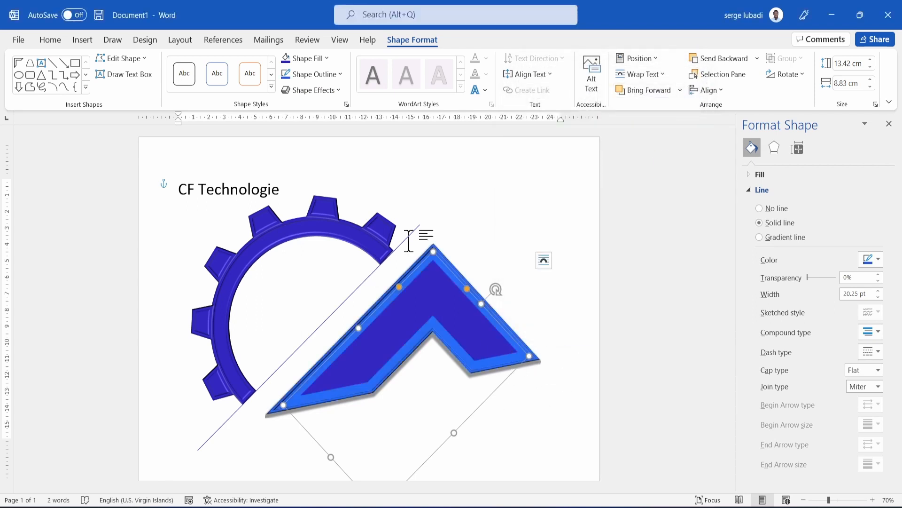
click(328, 60)
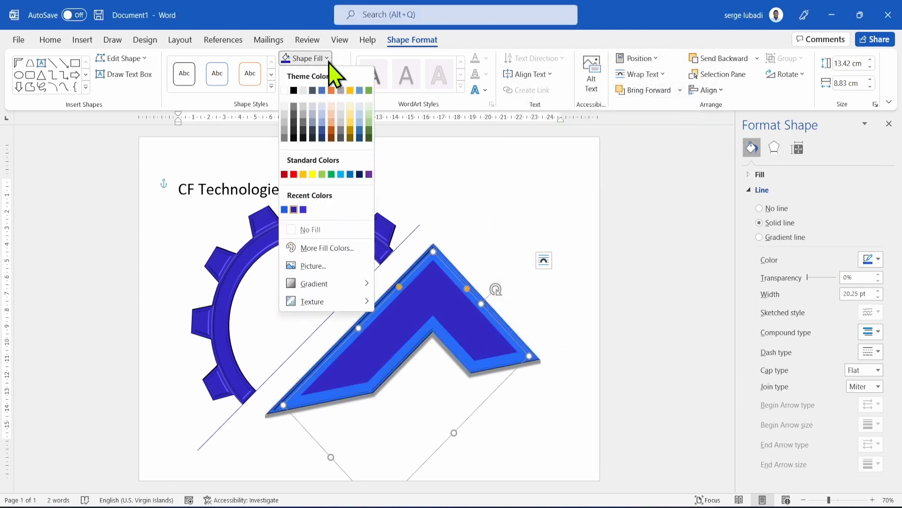
click(311, 230)
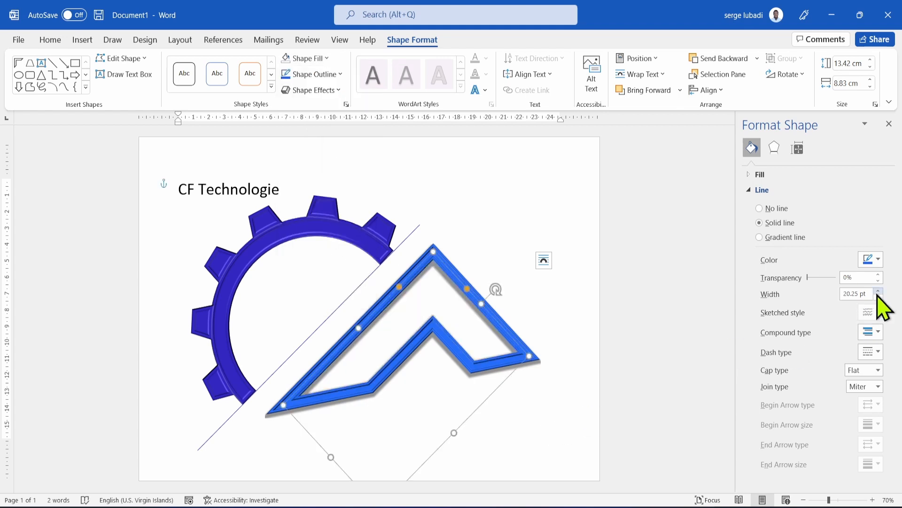
Set the half frame's outline width to 30 pt and move the frame back against the diagonal line
triple_click(850, 293)
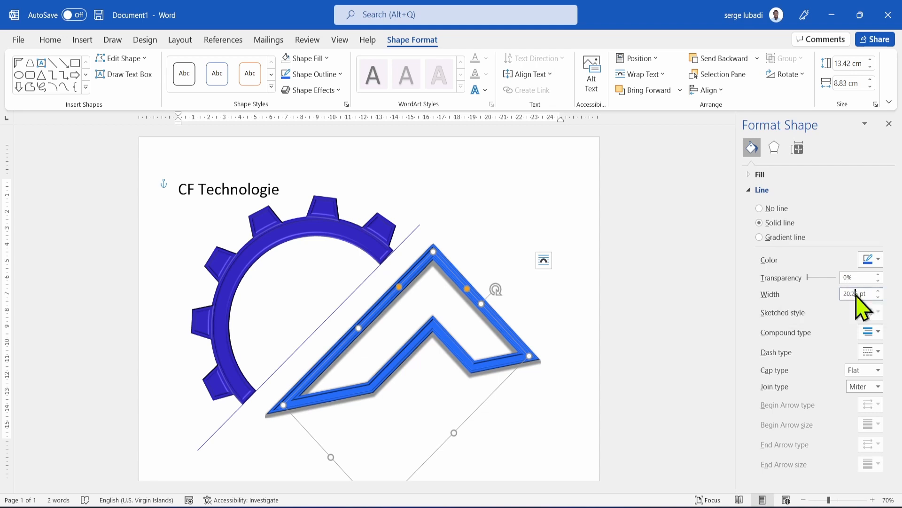
text(20.)
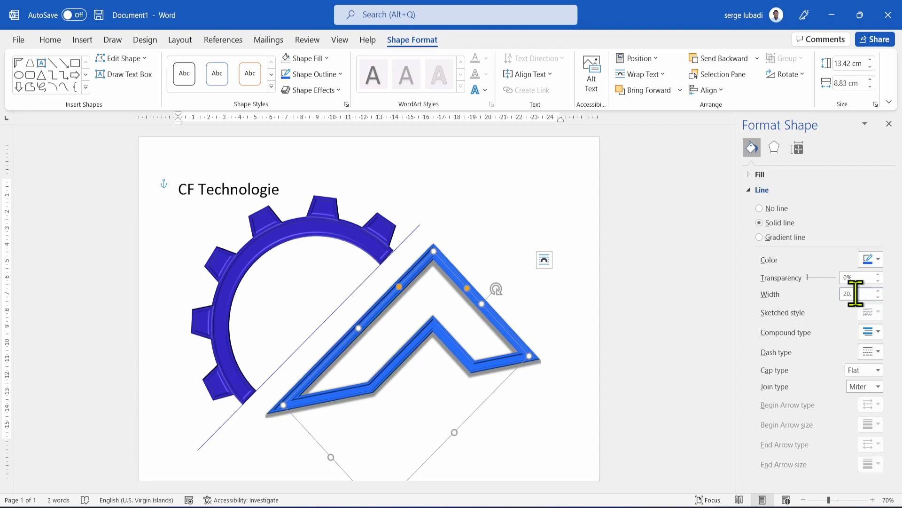
key(BackSpace)
key(BackSpace)
text(30)
key(Return)
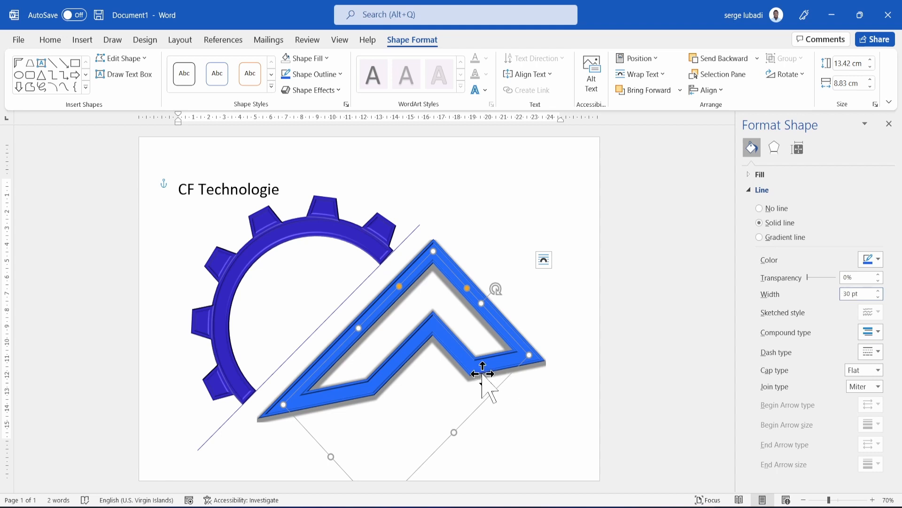
drag(482, 374, 457, 376)
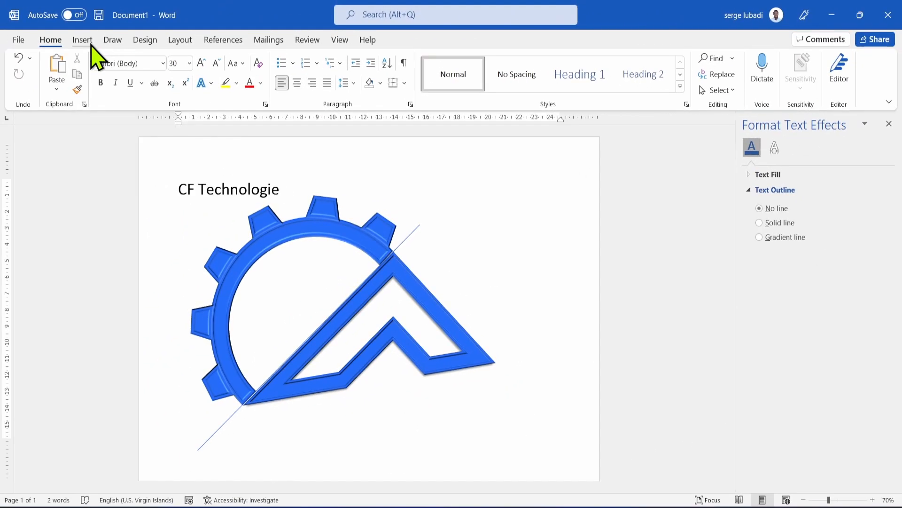
Insert a 2.54 × 2.54 cm right triangle in the empty area beside the half frame
click(89, 43)
click(165, 59)
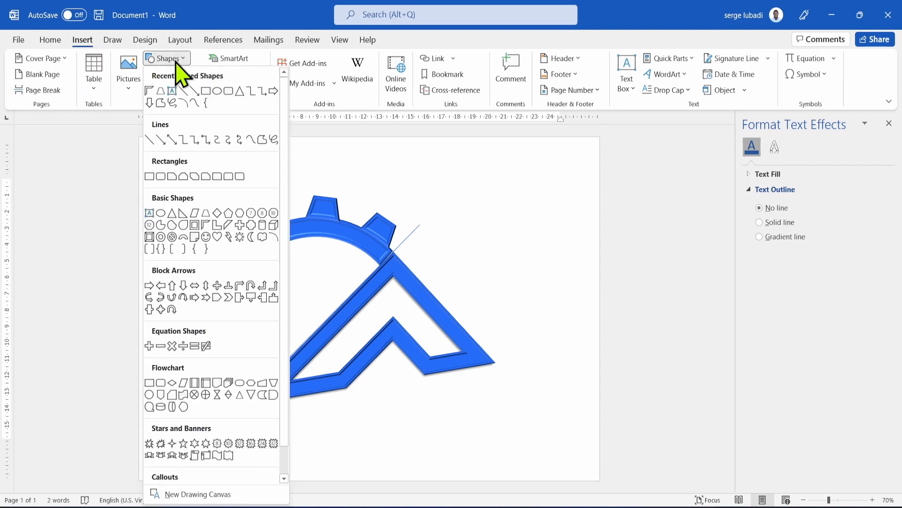
click(184, 224)
click(477, 256)
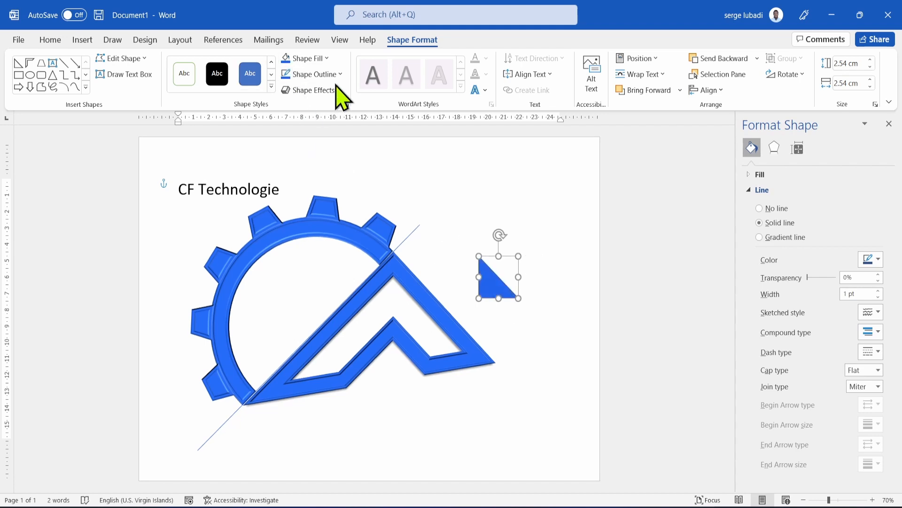
Remove the triangle's fill and give it a solid outline 12.5 pt wide
click(324, 73)
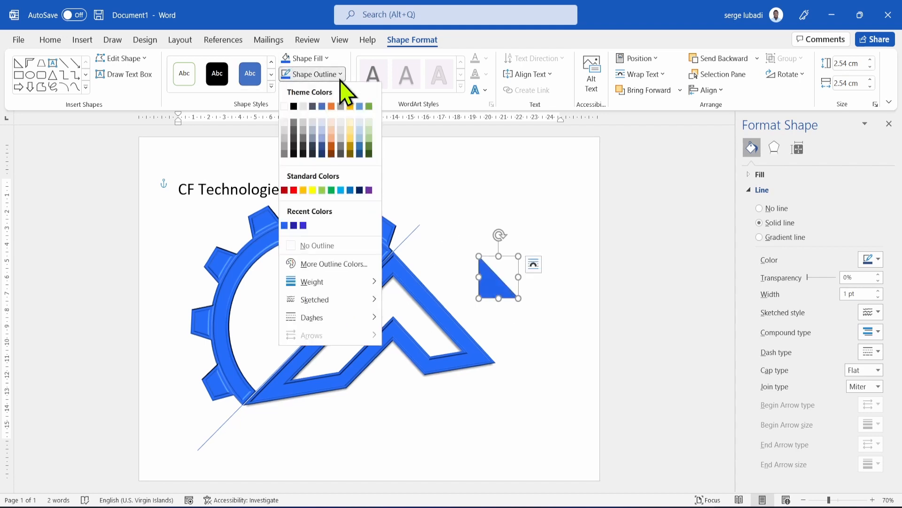
click(314, 246)
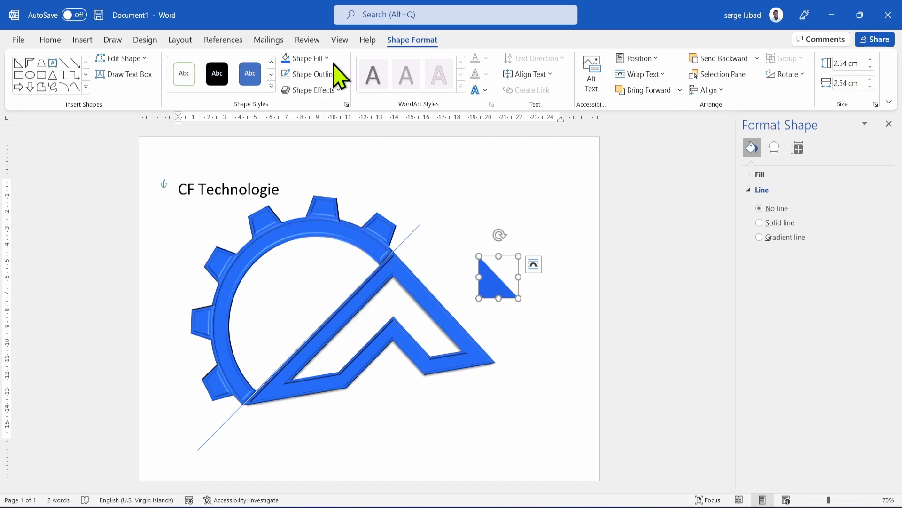
click(339, 74)
mouse_move(357, 282)
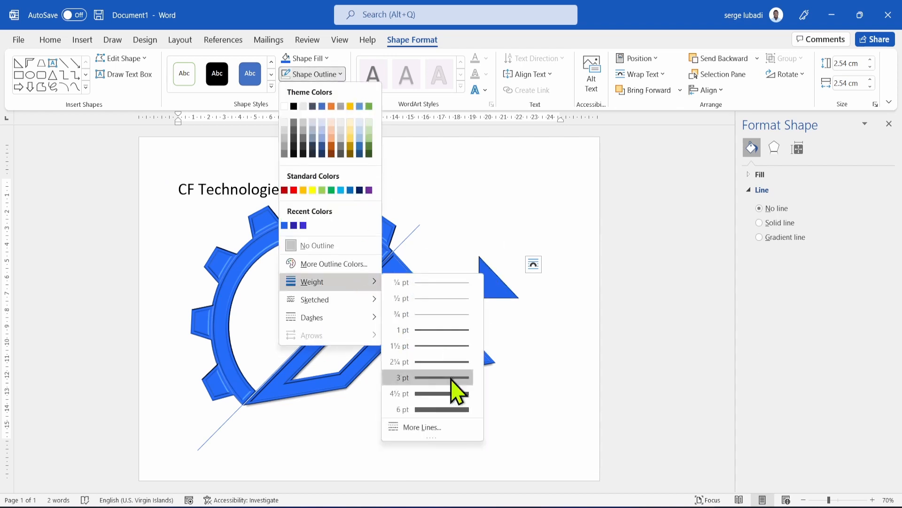
click(429, 410)
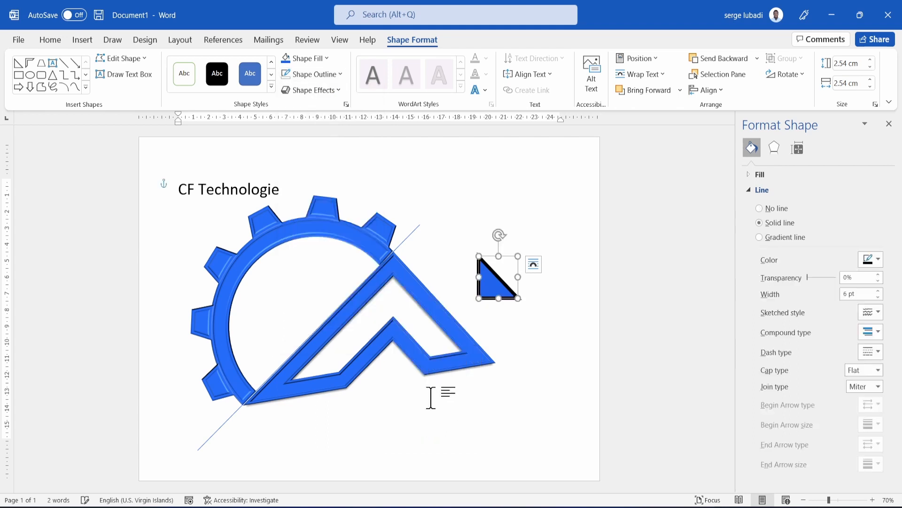
click(327, 58)
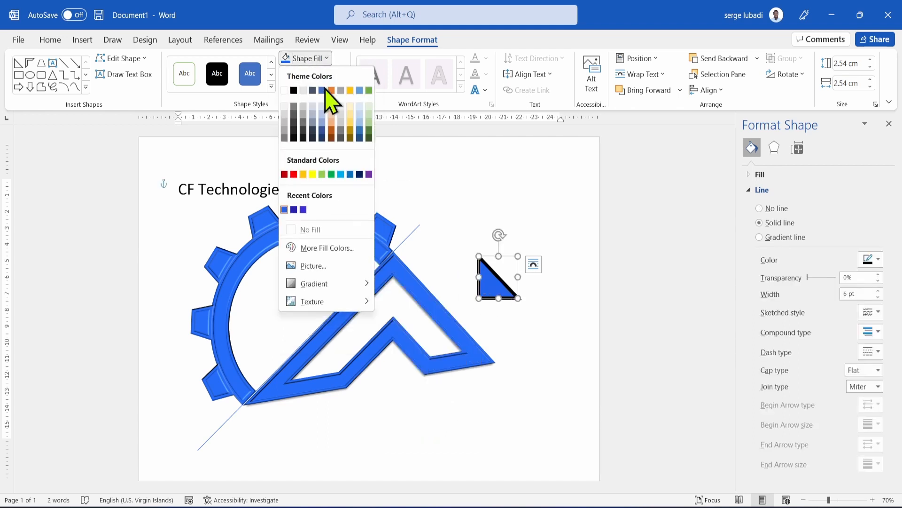
click(311, 229)
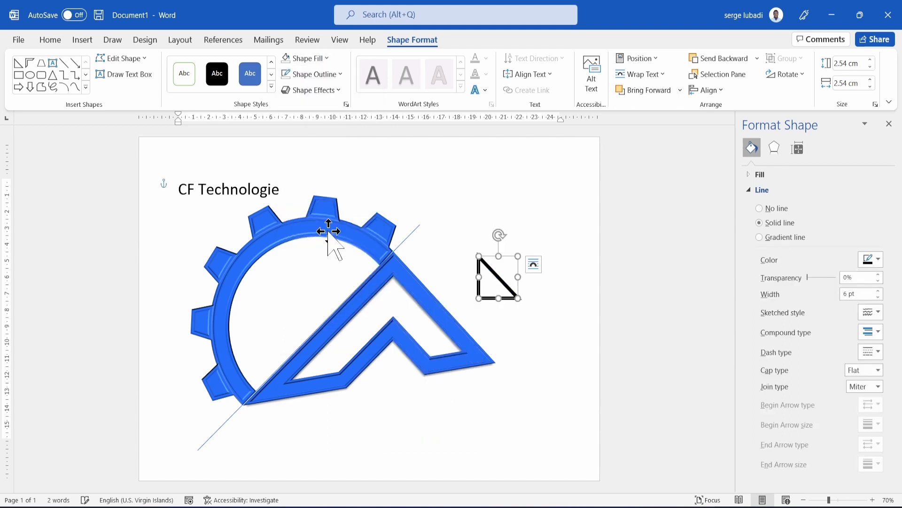
click(878, 291)
click(878, 291)
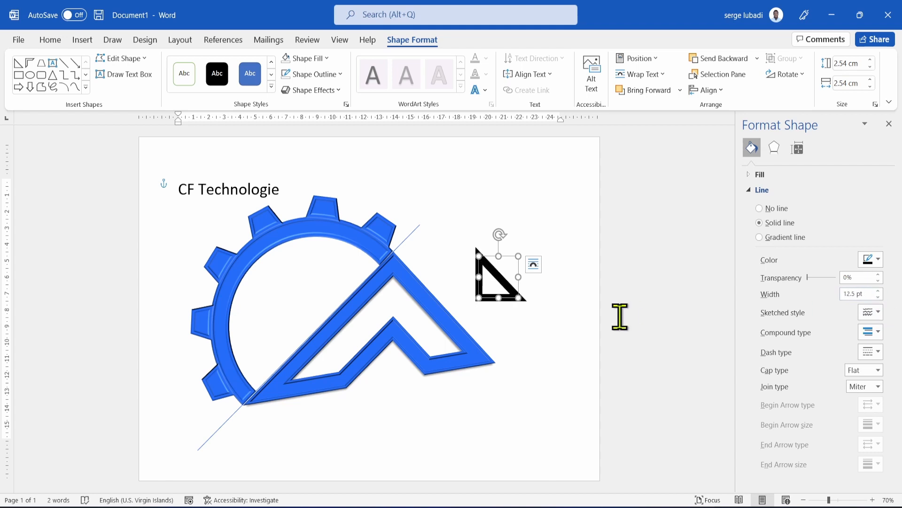
Move the triangle beneath the half frame's inner notch and rotate it so its right angle points down
drag(501, 304, 423, 418)
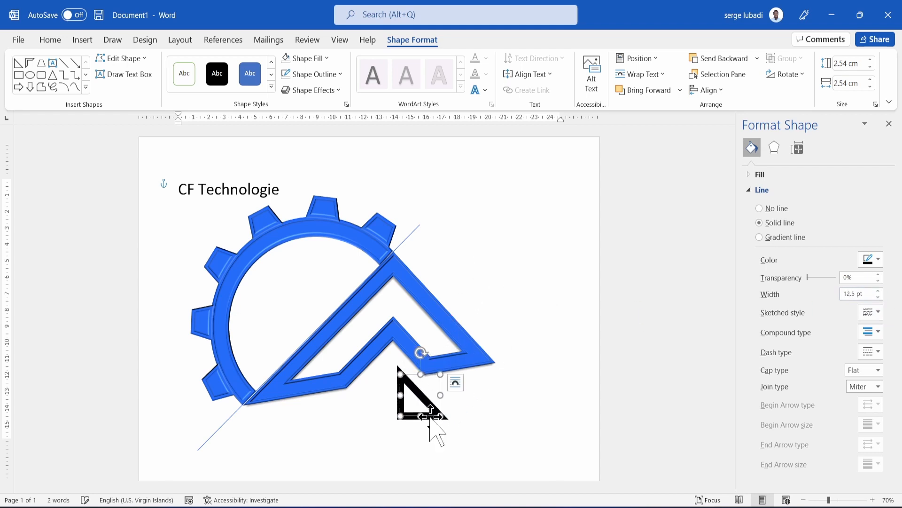
drag(421, 354, 494, 458)
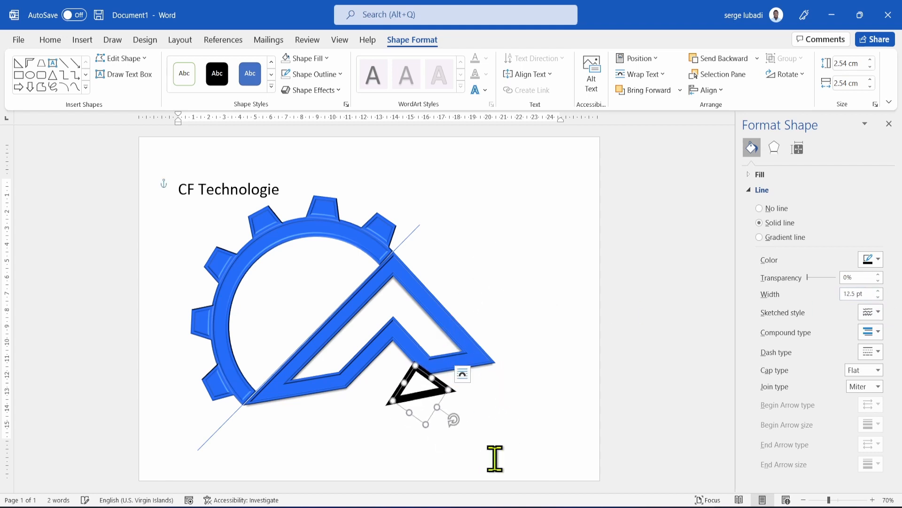
Color the triangle's outline with the recent bright blue and apply the last bevel preset of the last row
click(340, 75)
click(284, 219)
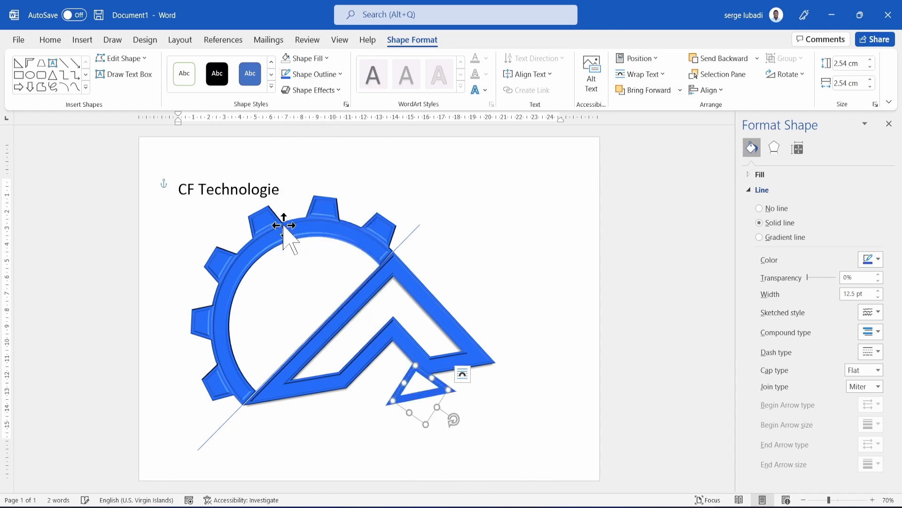
click(331, 90)
mouse_move(360, 263)
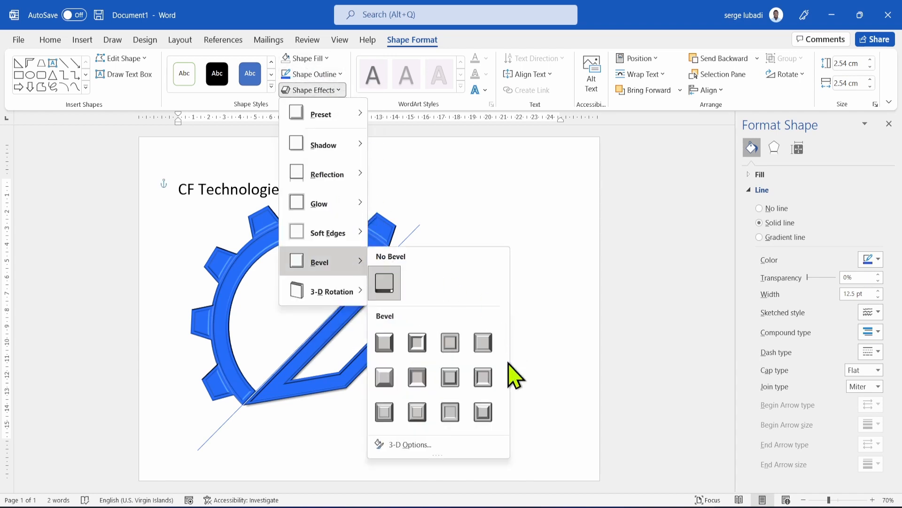
click(488, 409)
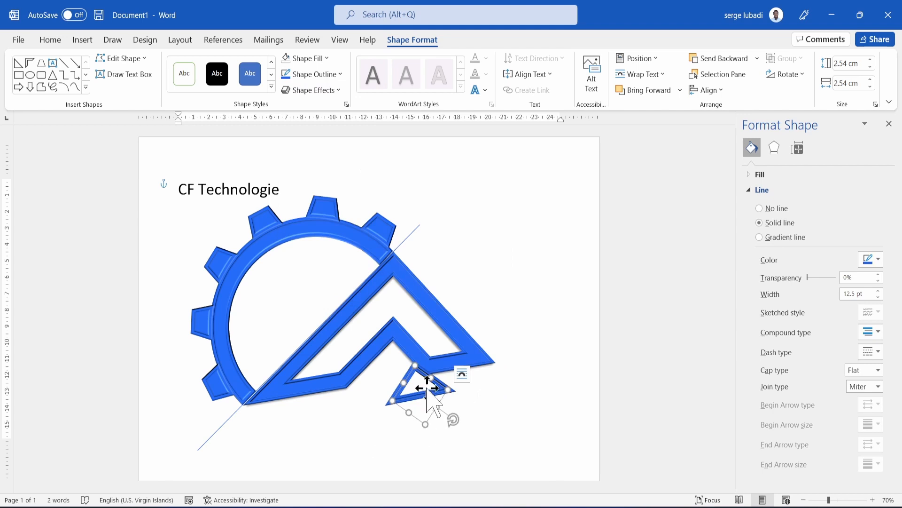
Match the triangle's angle to the half frame's short end and shrink it to about 1.08 × 1.49 cm beneath the inner notch
drag(433, 371, 459, 340)
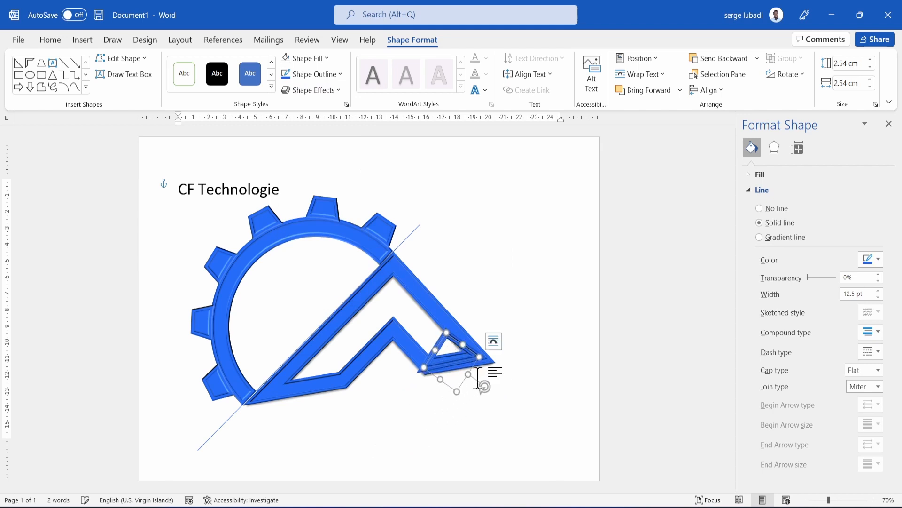
drag(488, 387, 491, 388)
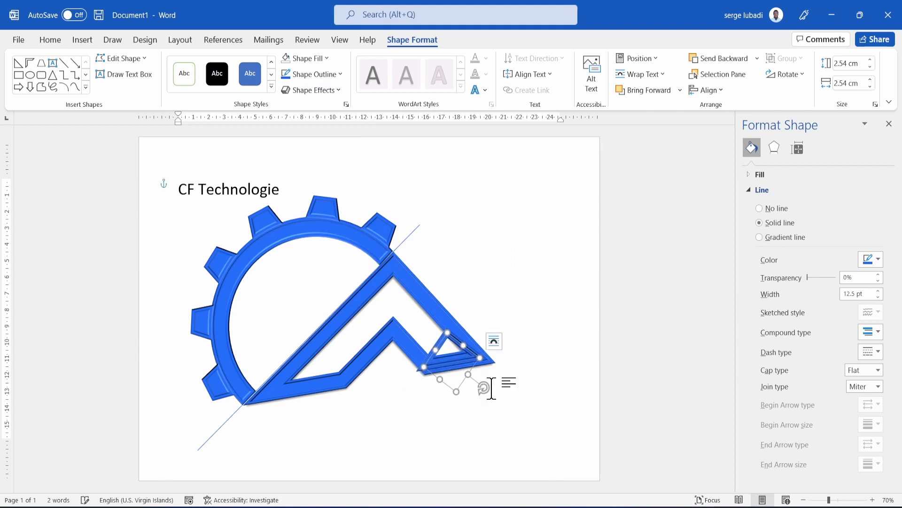
mouse_move(453, 346)
mouse_down()
mouse_move(393, 363)
mouse_move(398, 372)
mouse_up()
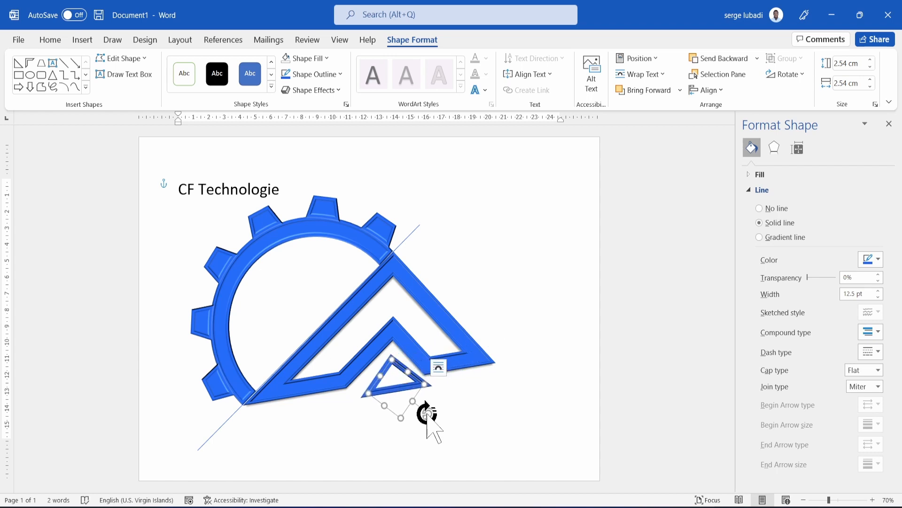
drag(427, 413, 382, 375)
Nudge the small triangle into its final position under the half frame's inner notch
ctrl+scroll(394, 385, up, 9)
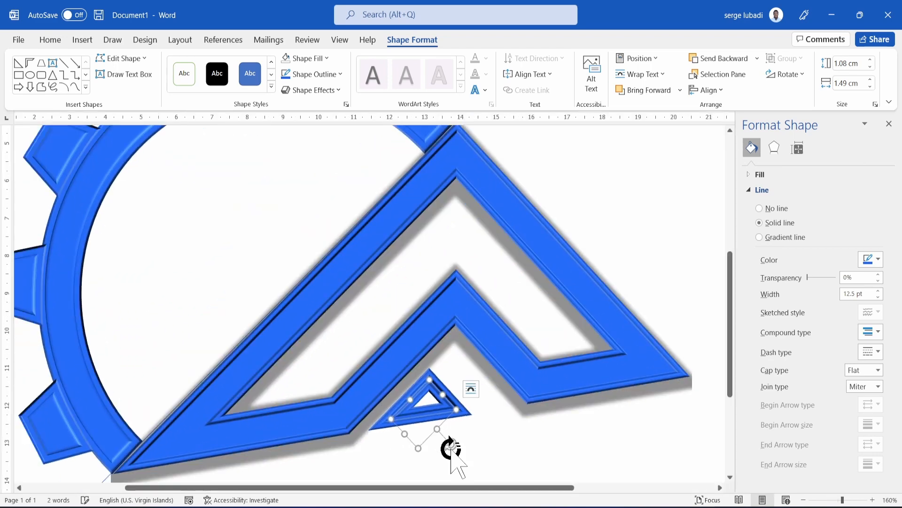
key(Down)
key(Down)
key(Right)
key(Right)
key(Right)
key(Right)
key(Right)
key(Right)
key(Right)
key(Up)
key(Up)
key(Up)
key(Up)
key(Up)
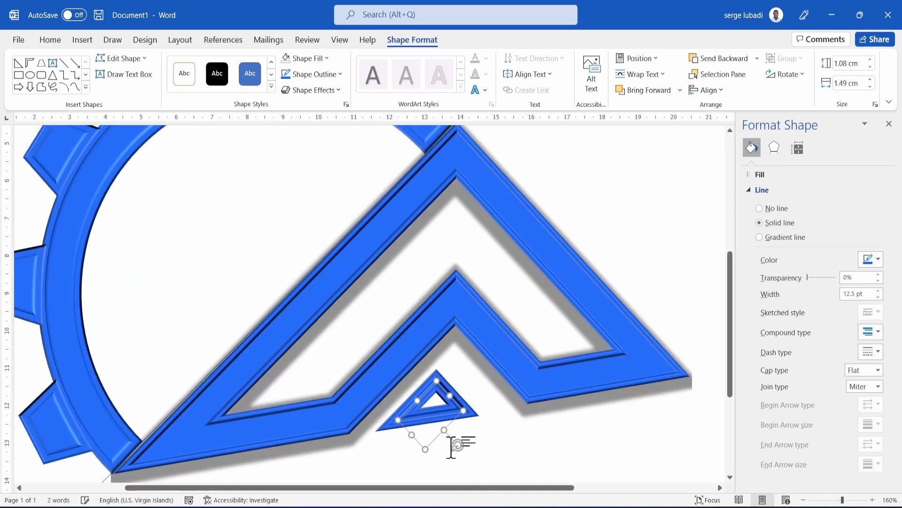
key(Right)
key(Right)
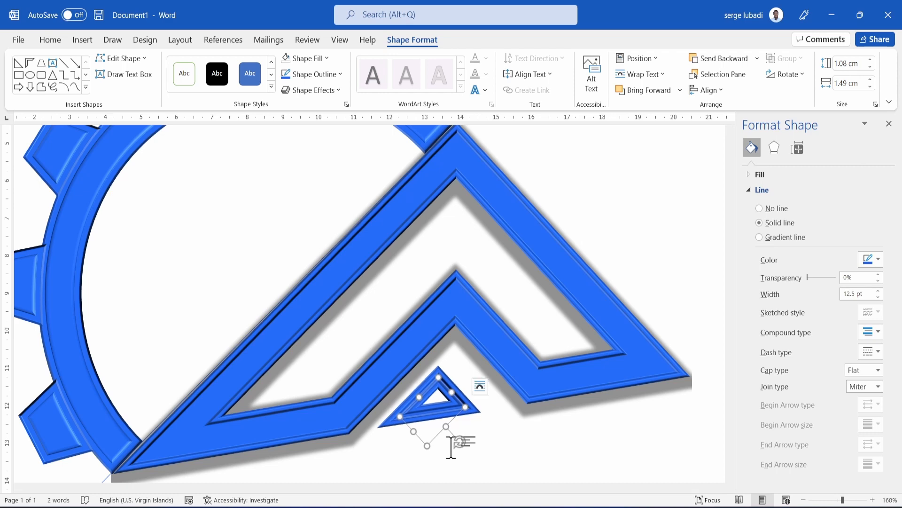
ctrl+scroll(595, 426, down, 12)
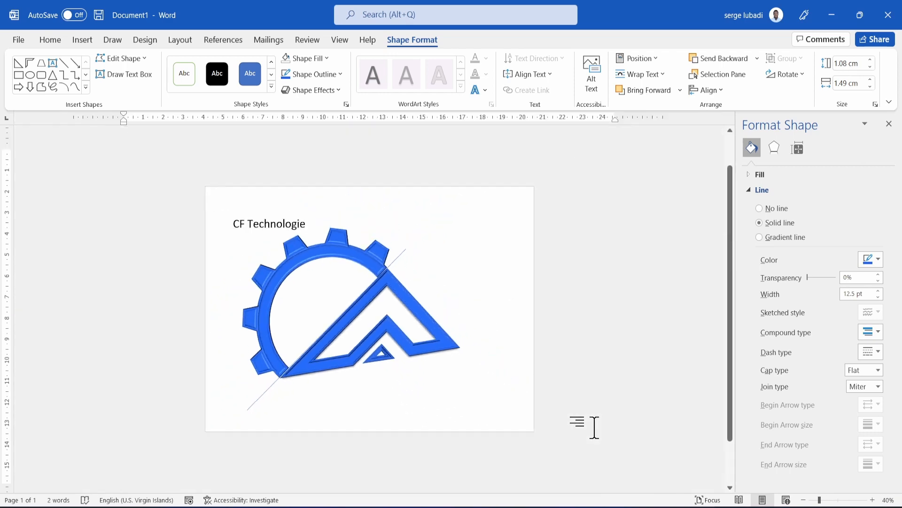
click(487, 360)
Shorten the diagonal line's lower end so it stops at the half frame's lower tip
ctrl+scroll(487, 358, up, 3)
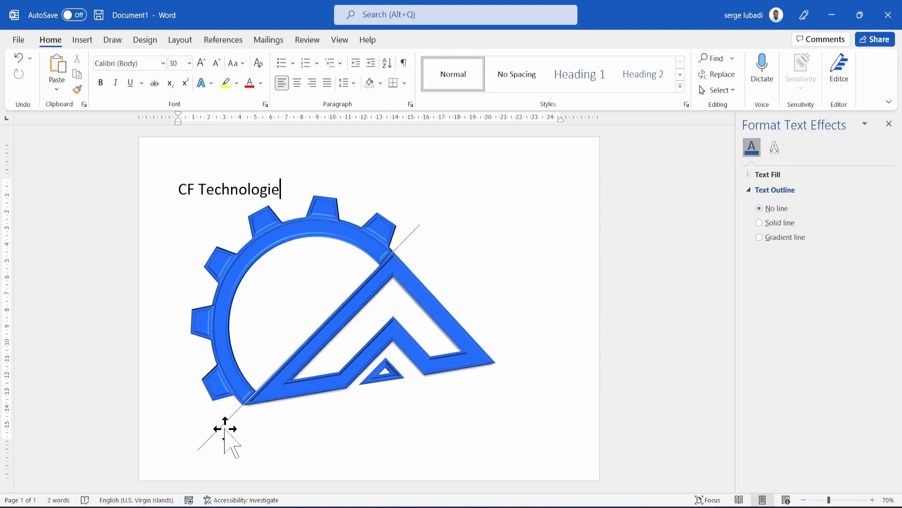
click(225, 429)
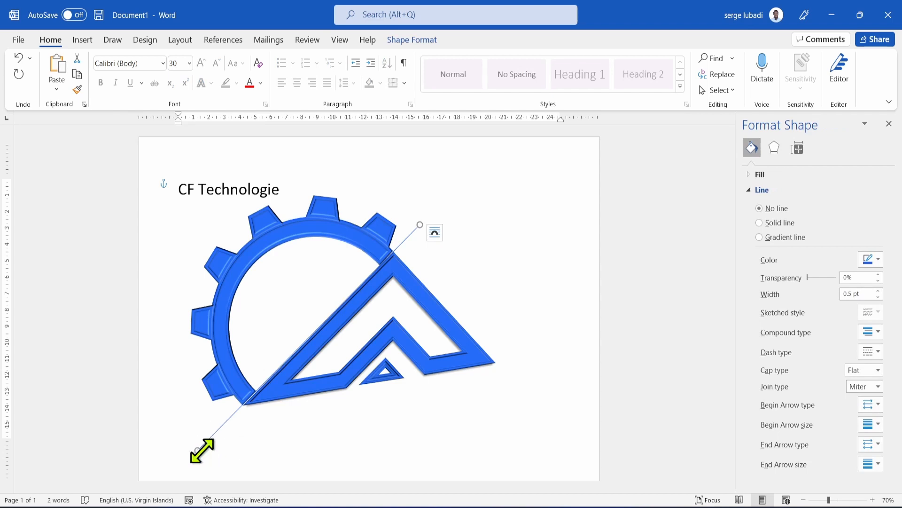
drag(199, 450, 241, 409)
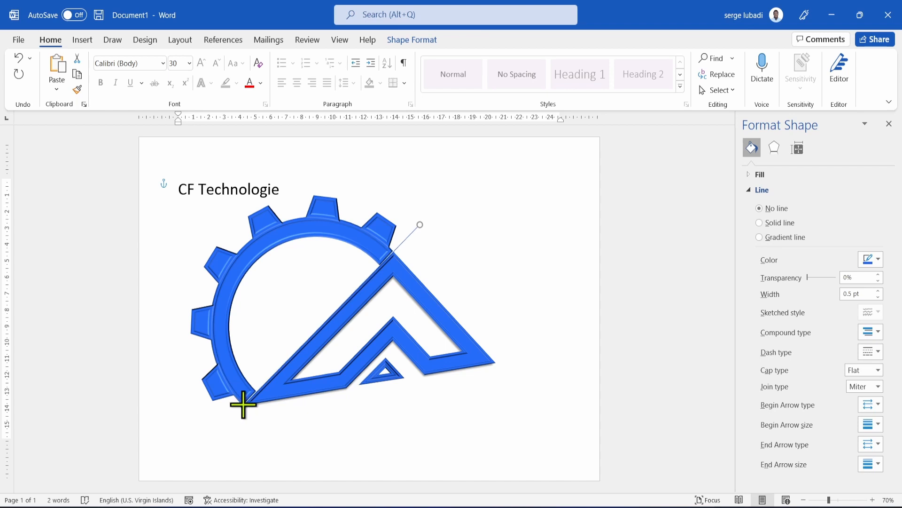
drag(243, 404, 244, 405)
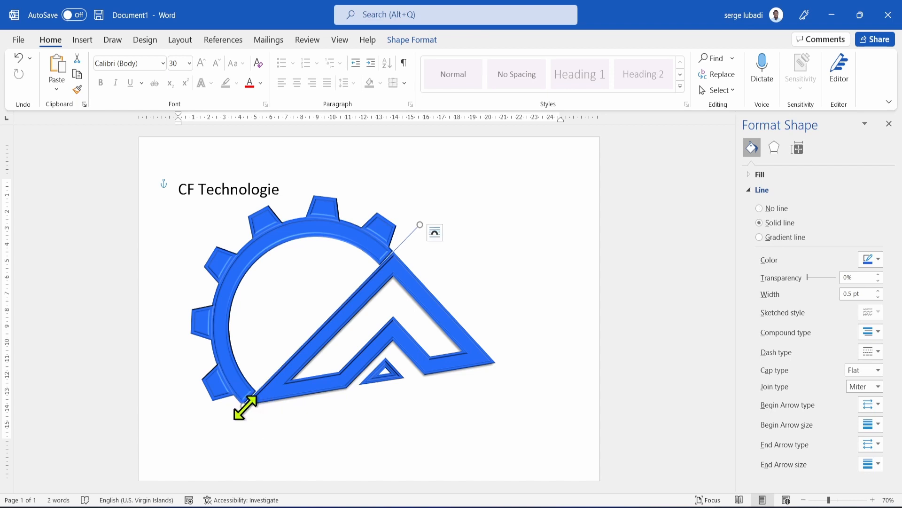
Duplicate the diagonal line and turn the copy into a near-horizontal baseline under the logo, extended both ways past the half frame's lower tip
drag(246, 402, 252, 409)
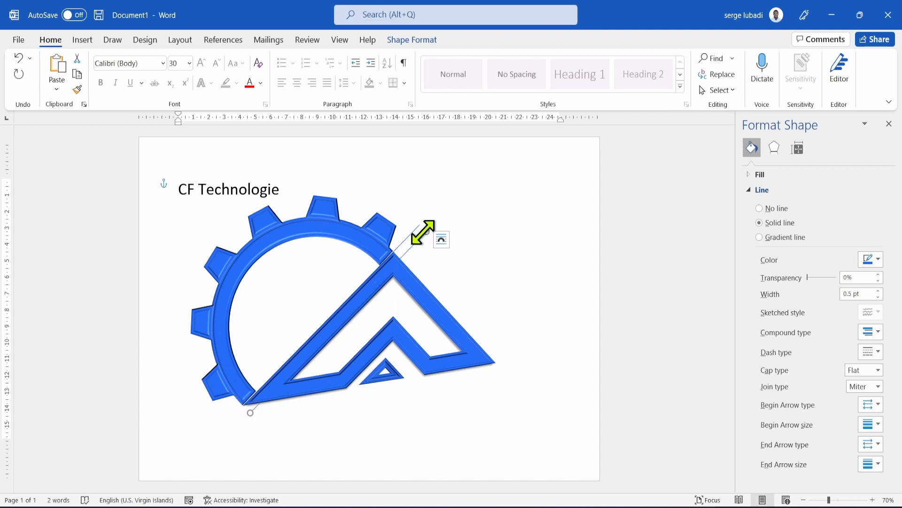
drag(422, 233, 503, 410)
key(Up)
key(Up)
key(Up)
key(Up)
key(Up)
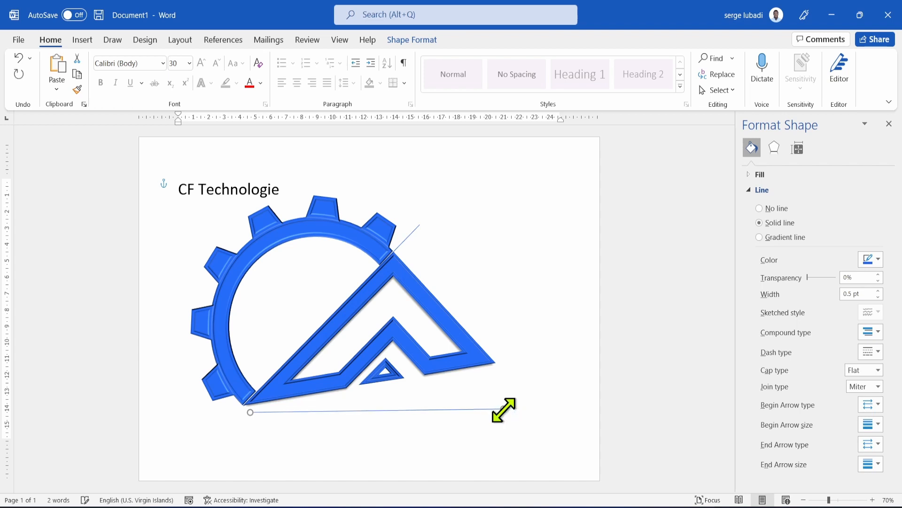
key(Up)
key(Up)
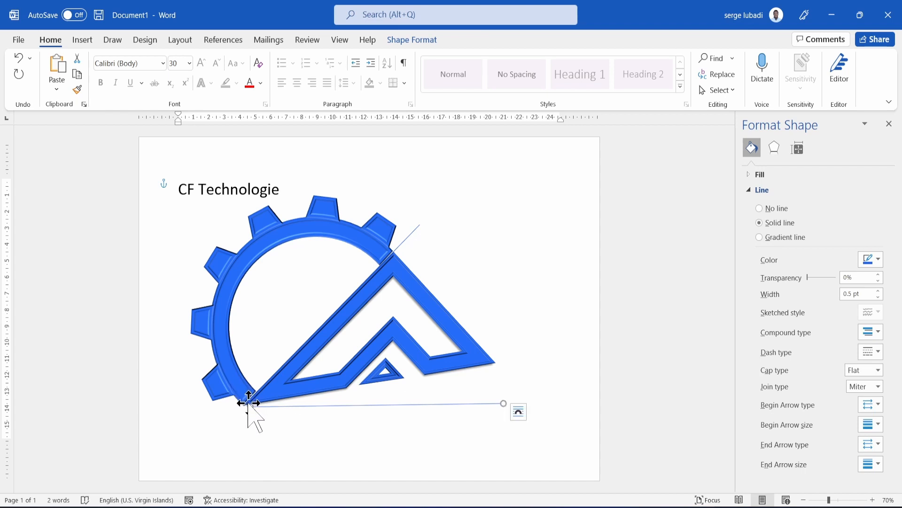
drag(249, 408, 183, 406)
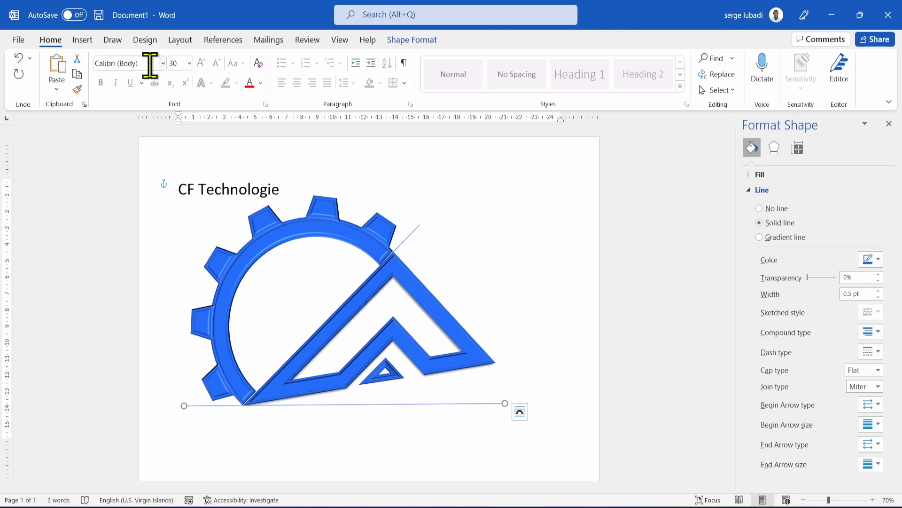
Insert a text box about 2.12 × 9.37 cm beneath the baseline and enter "Technologie" in it
click(81, 41)
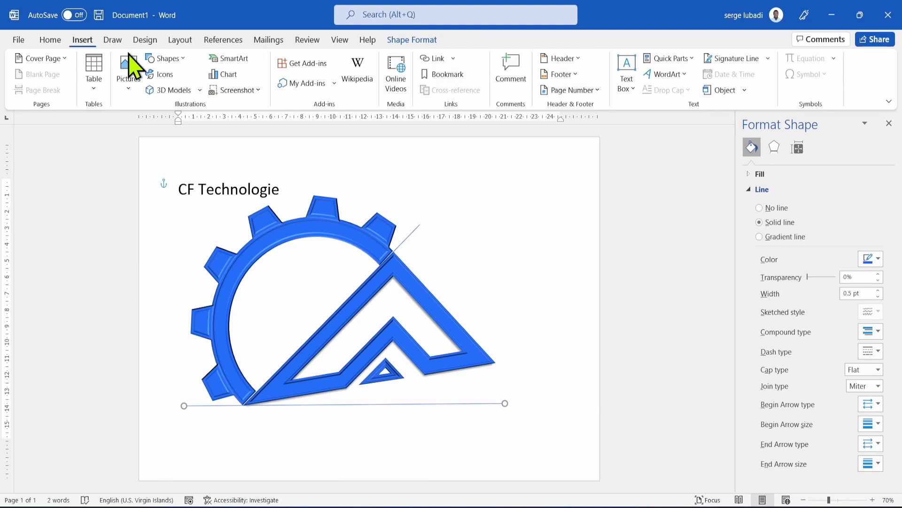
click(170, 59)
click(184, 91)
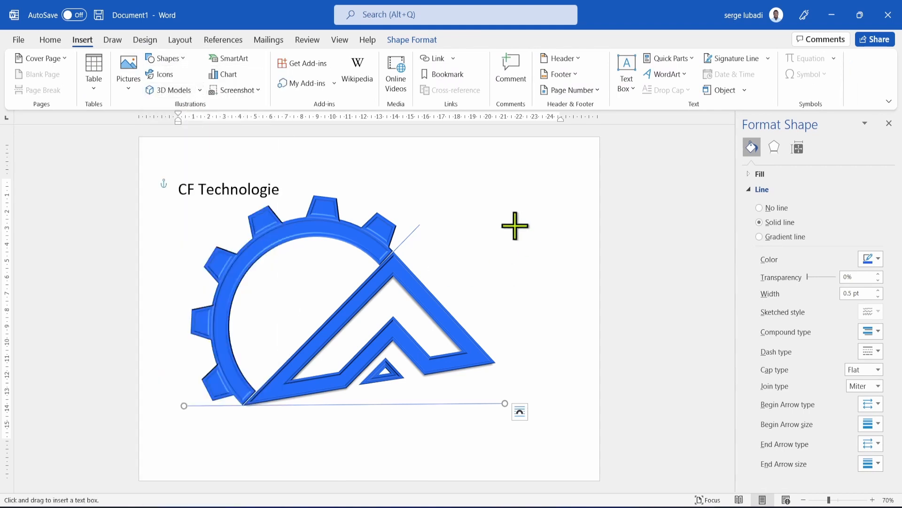
drag(476, 213, 423, 447)
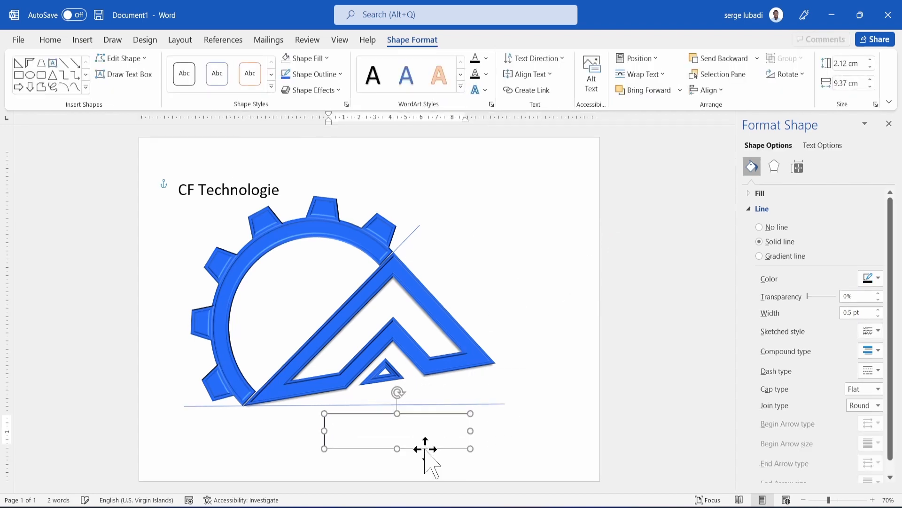
click(371, 425)
text(Technologie)
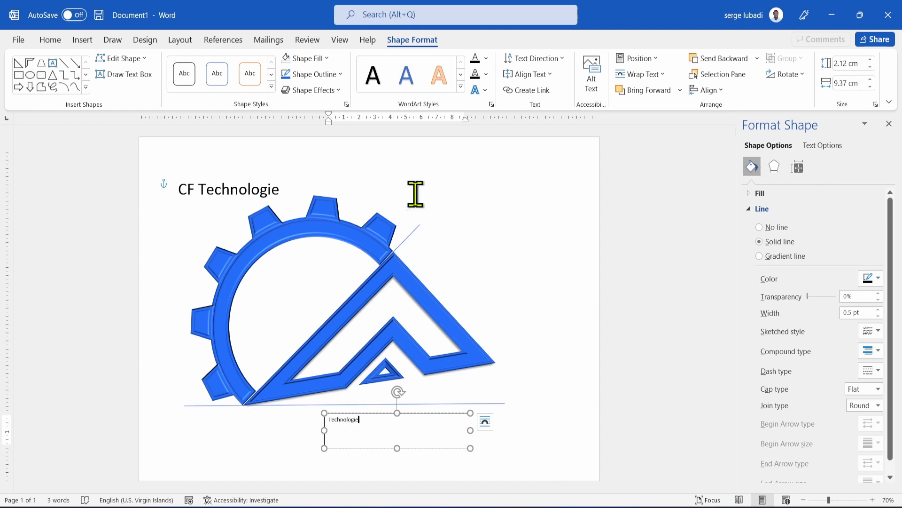
Remove the fill and the outline of the "Technologie" text box
click(329, 57)
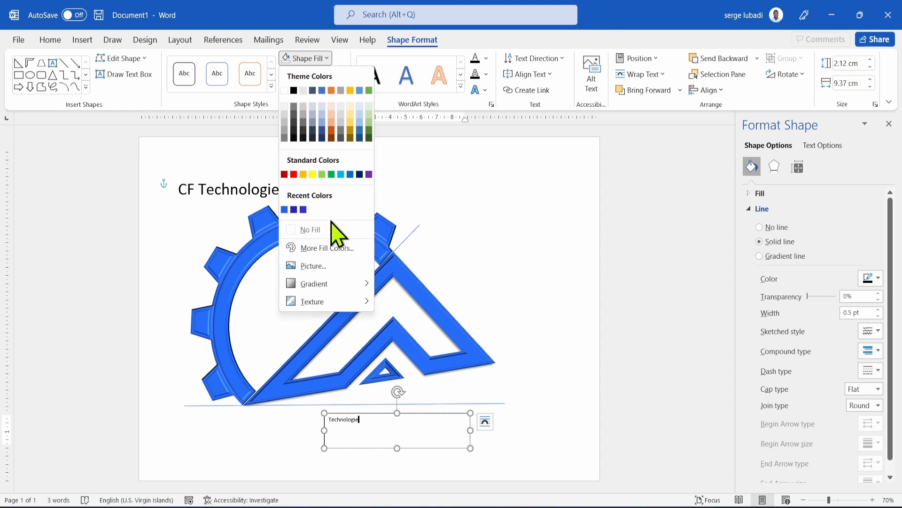
click(332, 230)
click(344, 74)
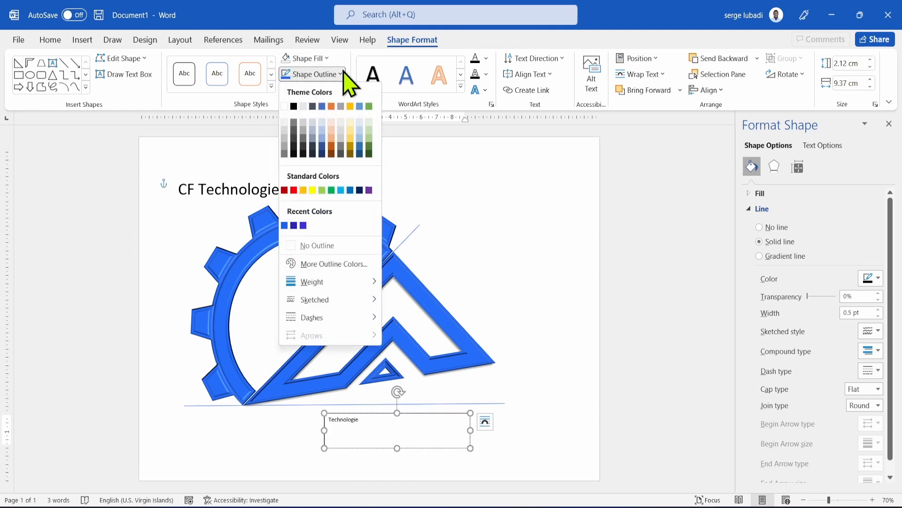
click(329, 245)
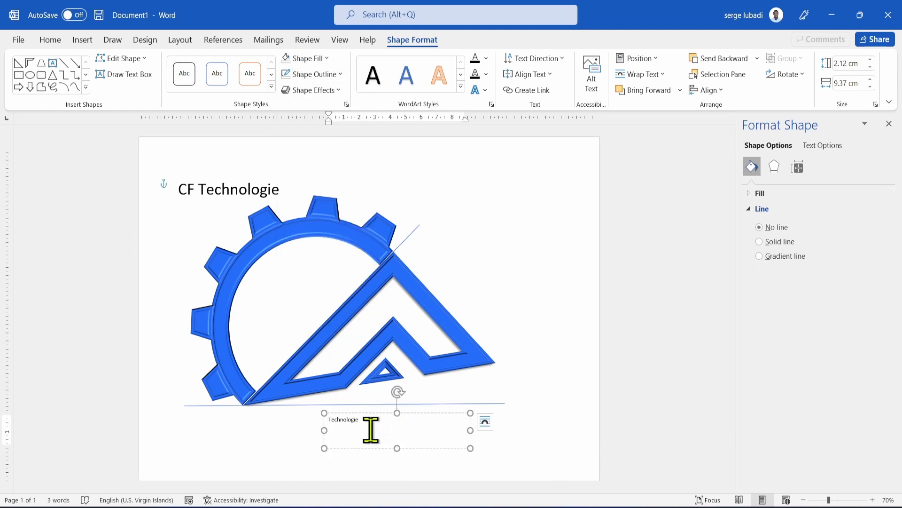
Set the text box's word "Technologie" in the Eras Bold ITC font
drag(370, 430, 329, 425)
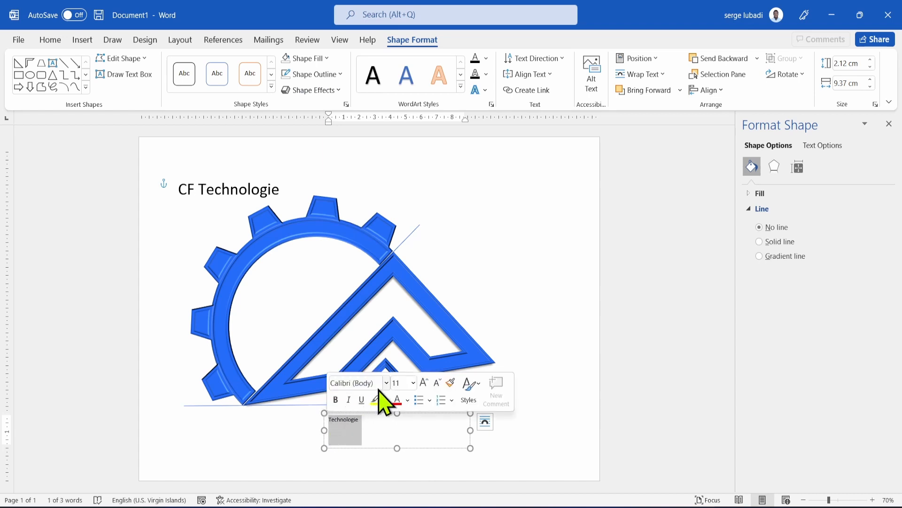
click(386, 382)
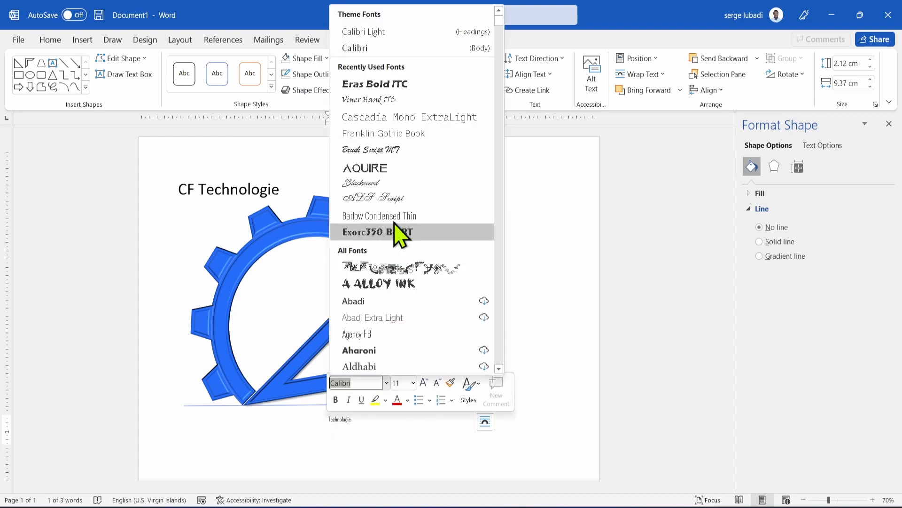
click(382, 84)
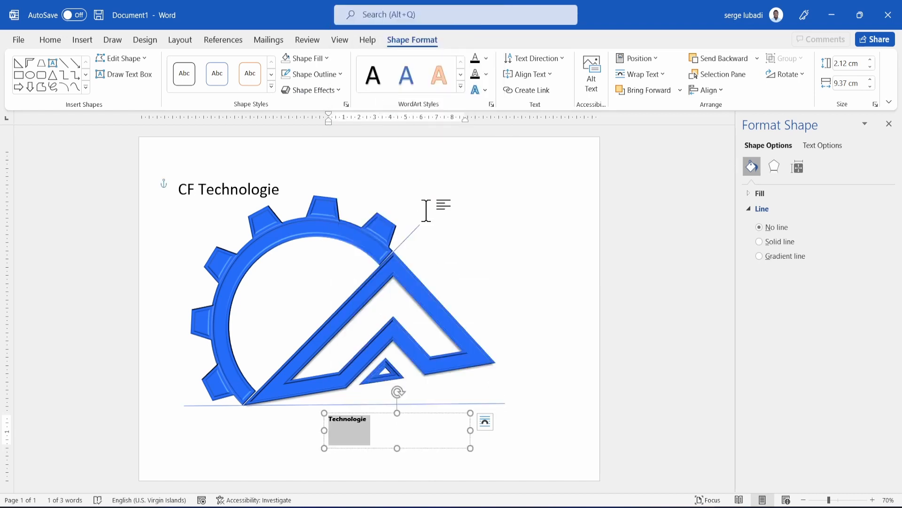
Give the "Technologie" text a linear gradient fill, reduced to three stops with the first one white
click(57, 40)
click(261, 83)
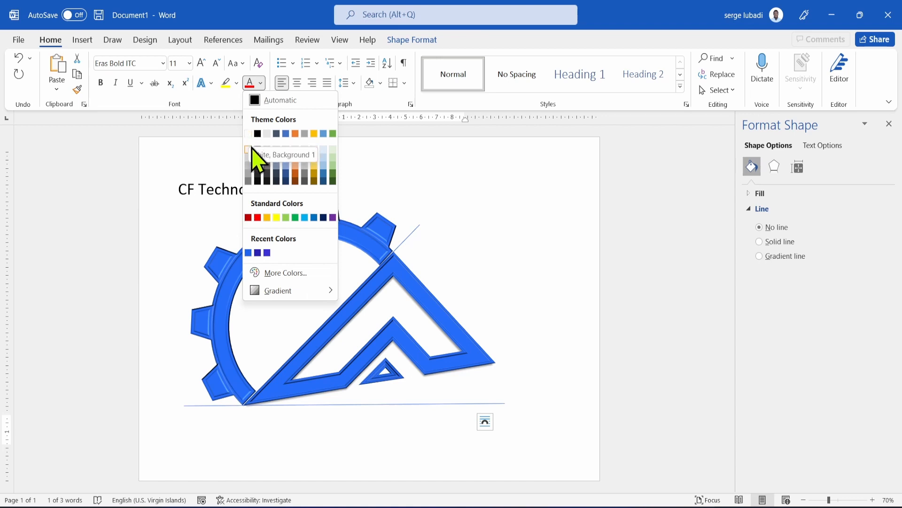
mouse_move(313, 293)
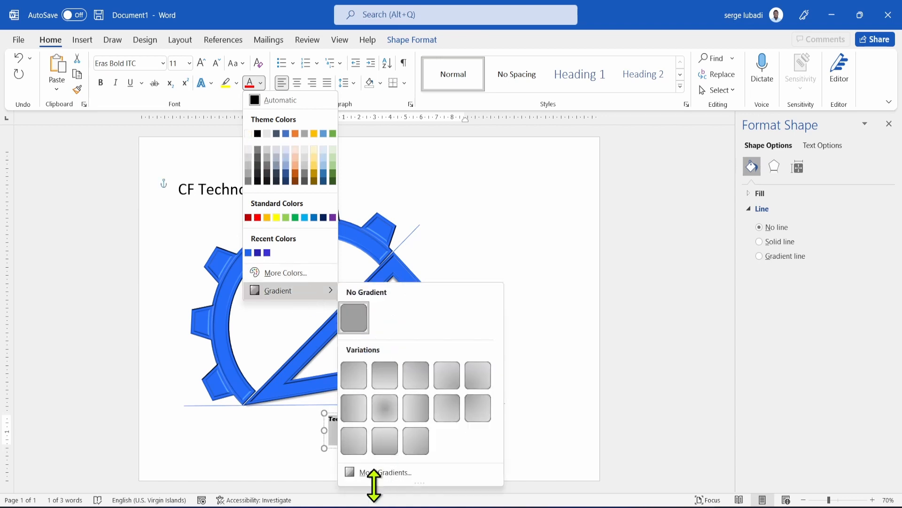
click(371, 476)
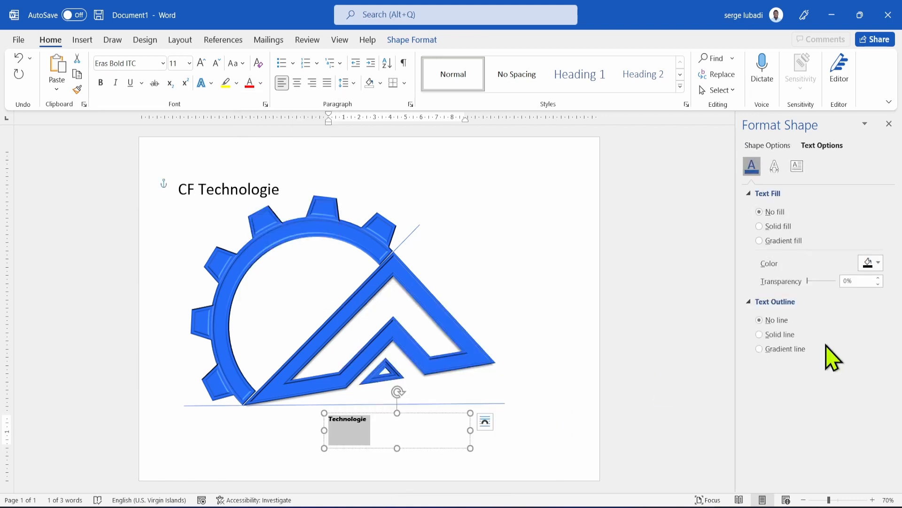
click(760, 241)
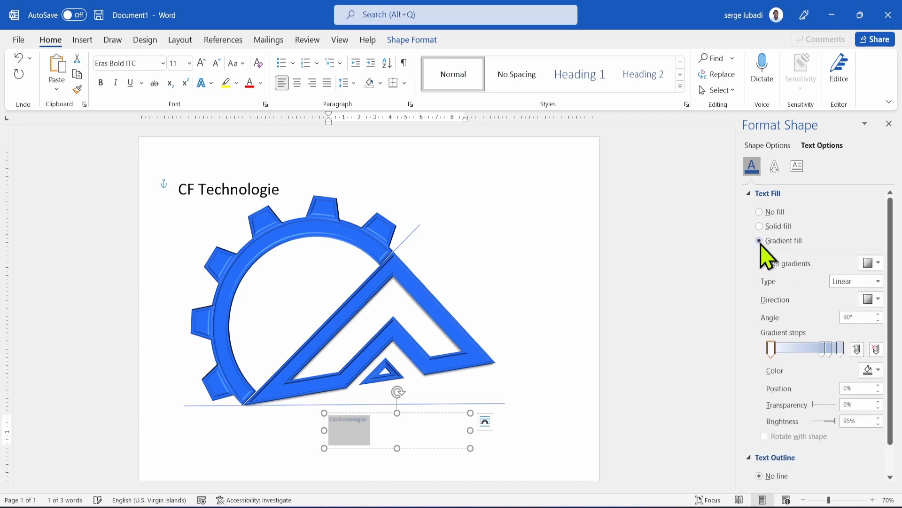
click(823, 349)
click(877, 372)
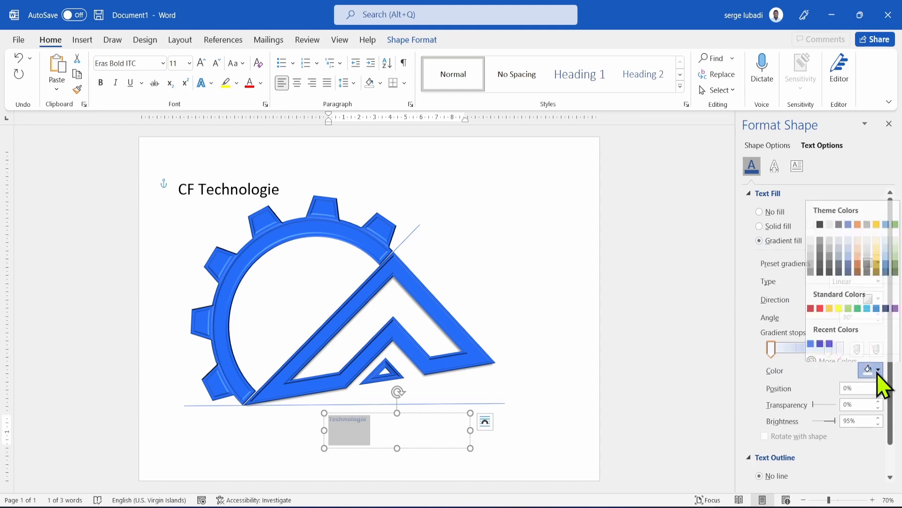
click(811, 220)
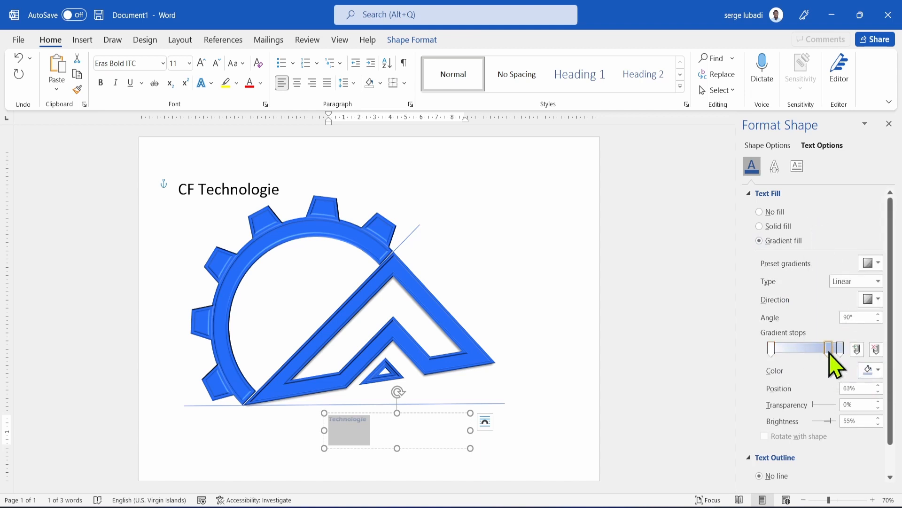
Move the middle gradient stop to 63% and color it white darker 5%, and make the last stop white darker 25%
drag(829, 351, 815, 348)
click(877, 370)
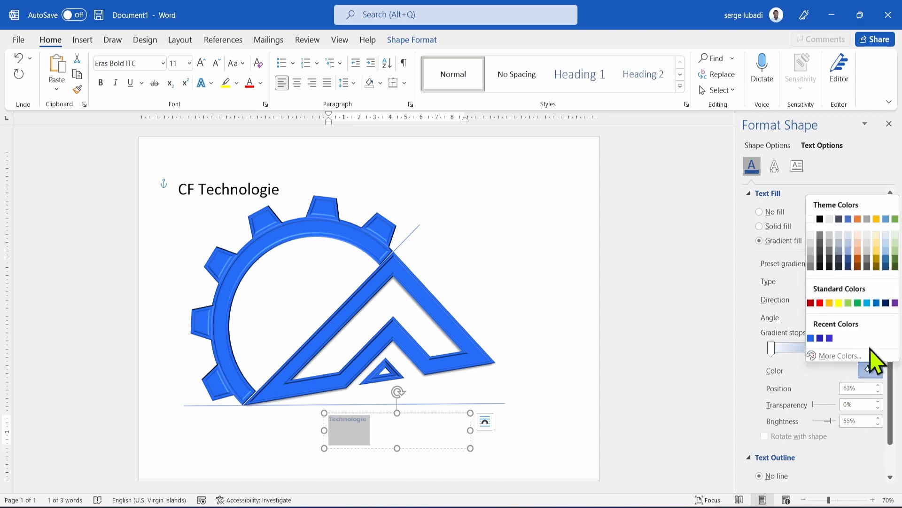
click(810, 235)
click(841, 349)
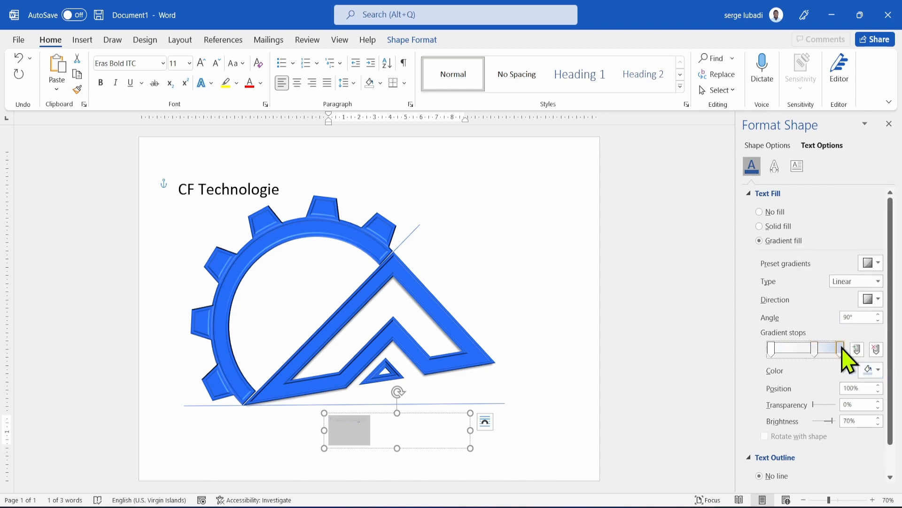
click(876, 371)
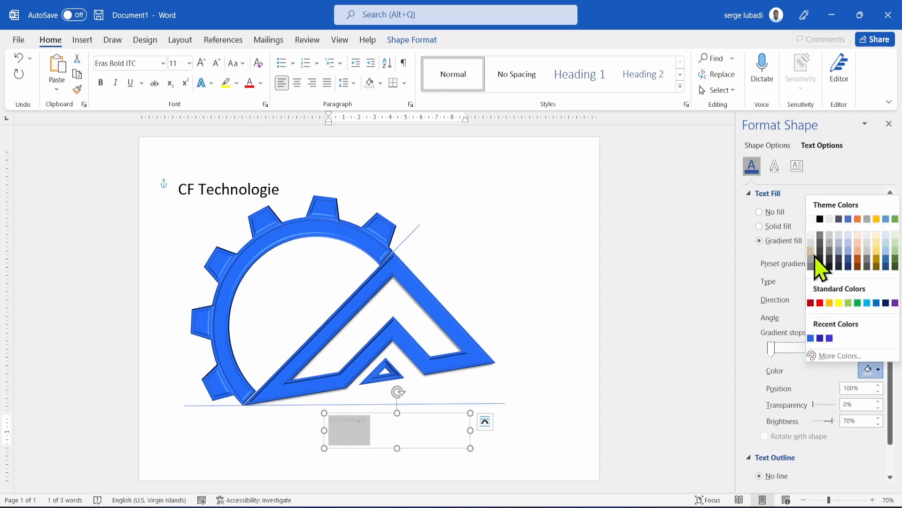
click(811, 251)
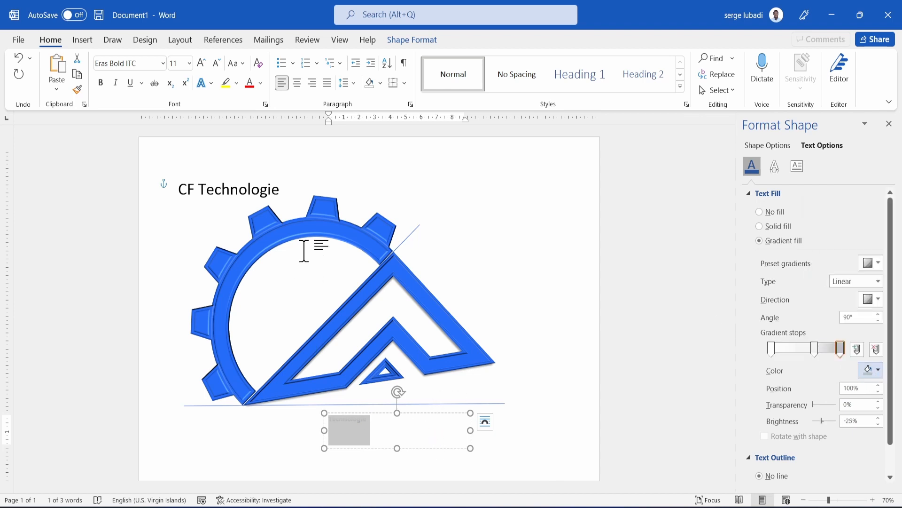
Enlarge the "Technologie" text to 36 pt and move its text box up onto the baseline under the small triangle
click(201, 63)
click(201, 63)
click(201, 62)
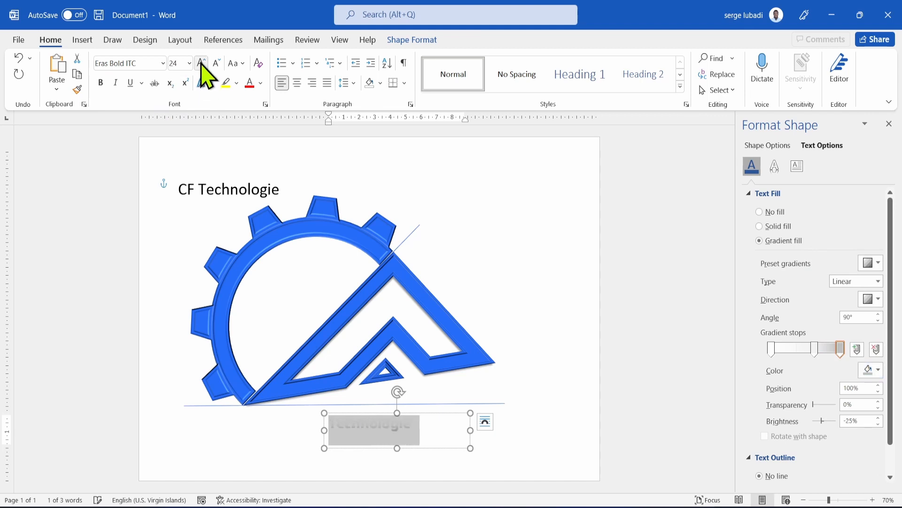
click(201, 62)
click(201, 63)
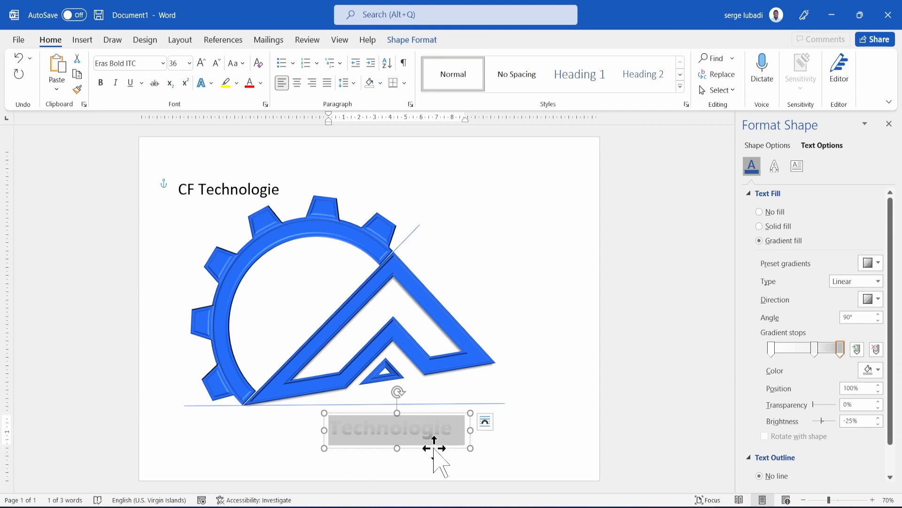
drag(434, 448, 438, 416)
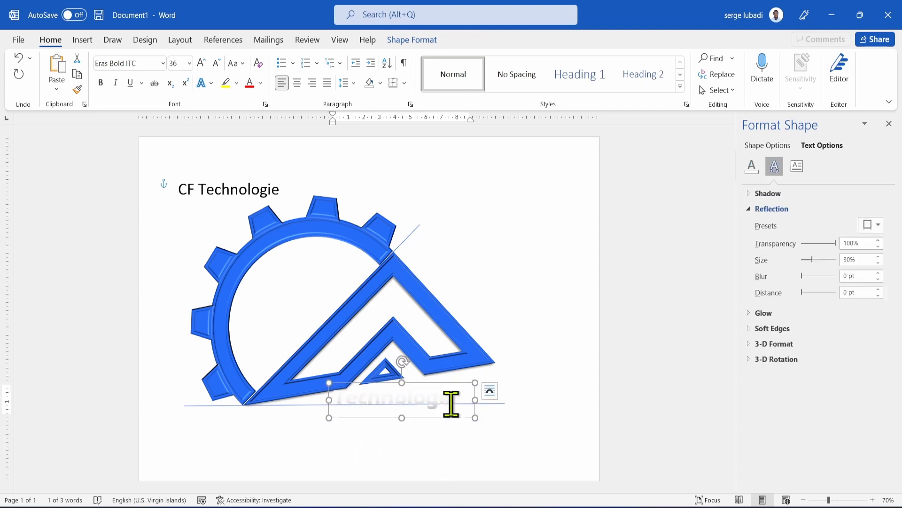
Delete the "CF Technologie" heading text above the logo
click(515, 177)
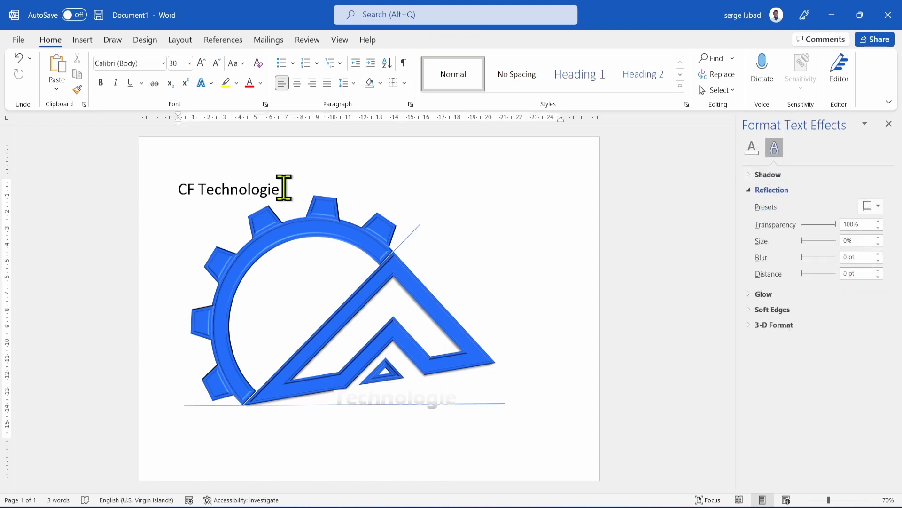
drag(284, 188, 187, 201)
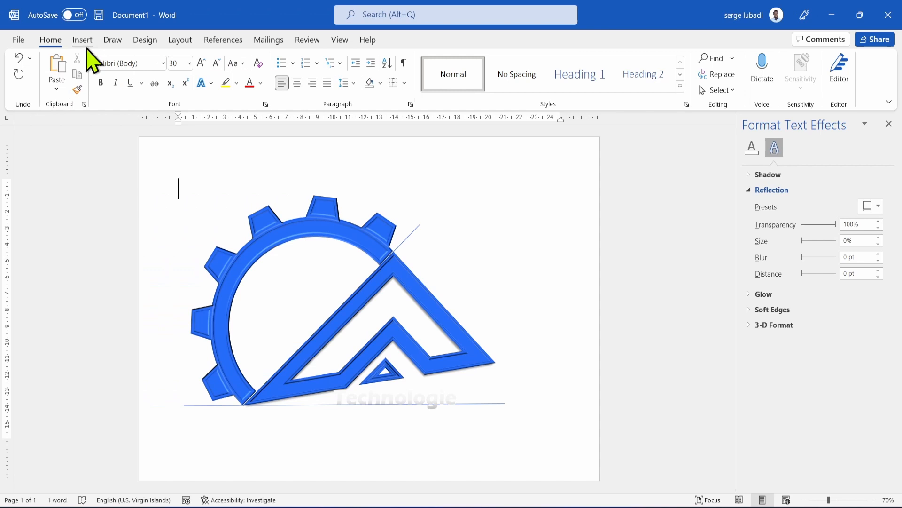
click(83, 41)
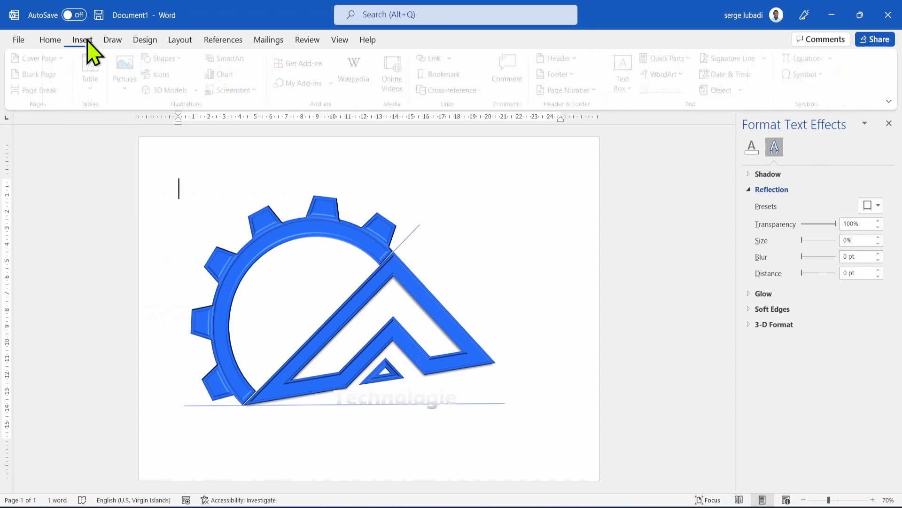
Fill the page background with the Dotted: 90% pattern, using dark blue as the foreground color
click(143, 42)
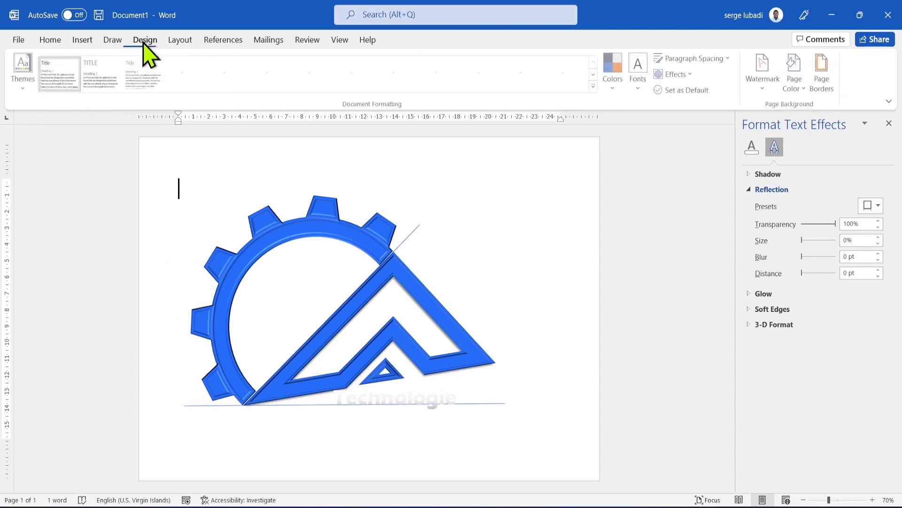
click(791, 88)
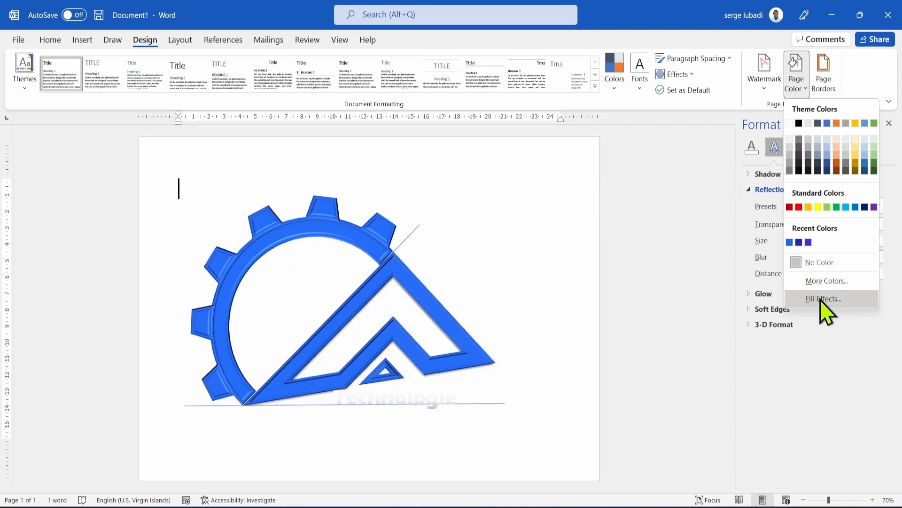
click(820, 299)
click(672, 150)
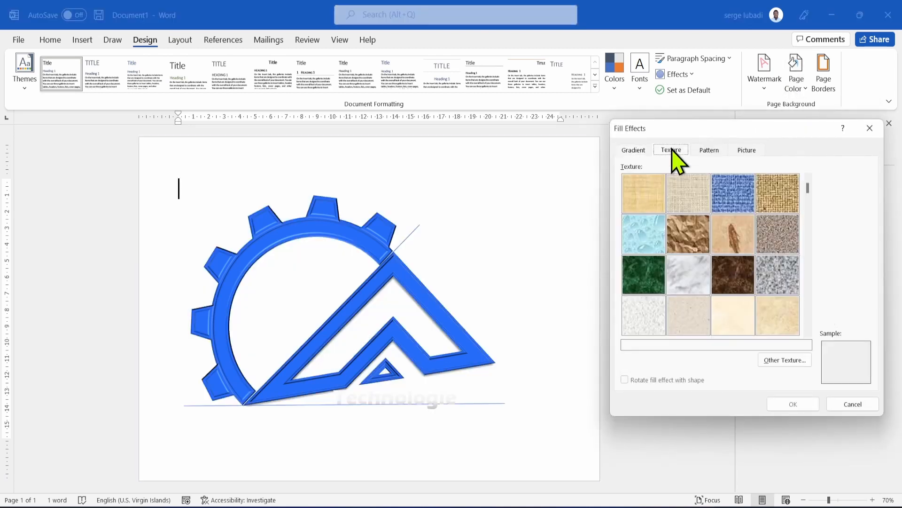
click(709, 150)
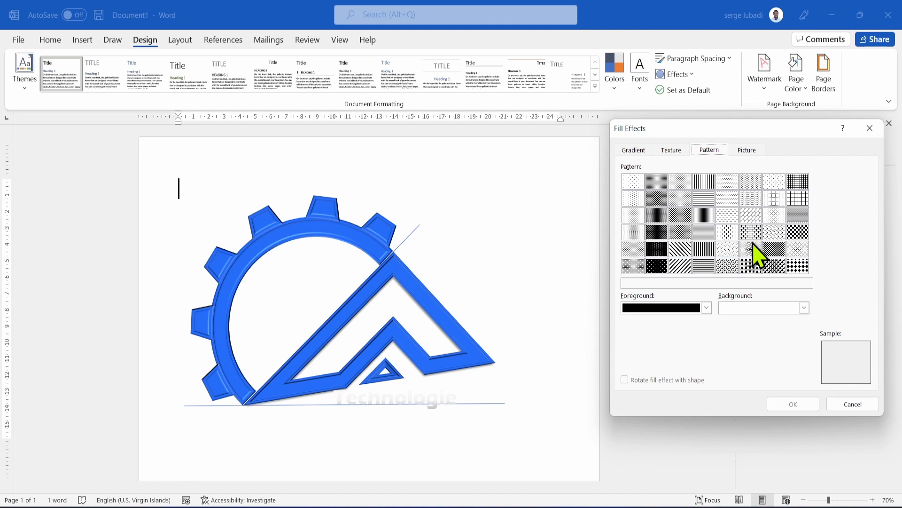
click(657, 265)
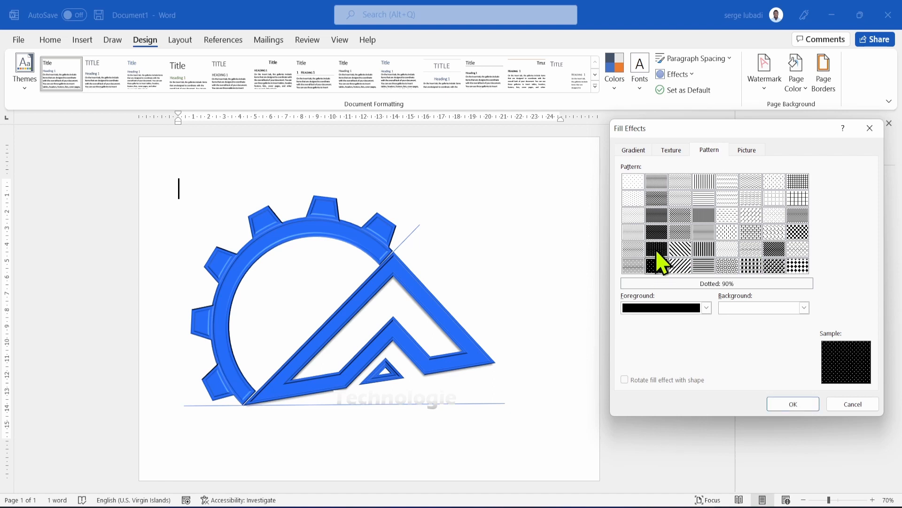
click(706, 308)
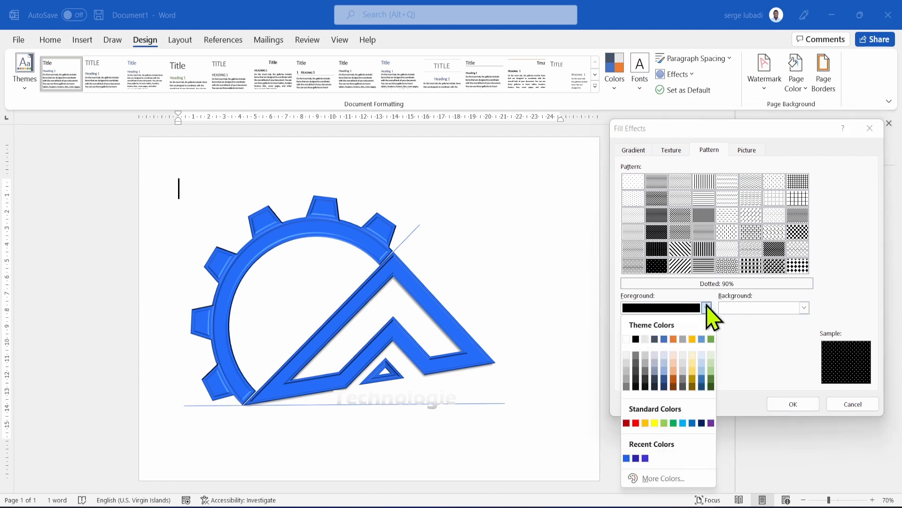
click(664, 386)
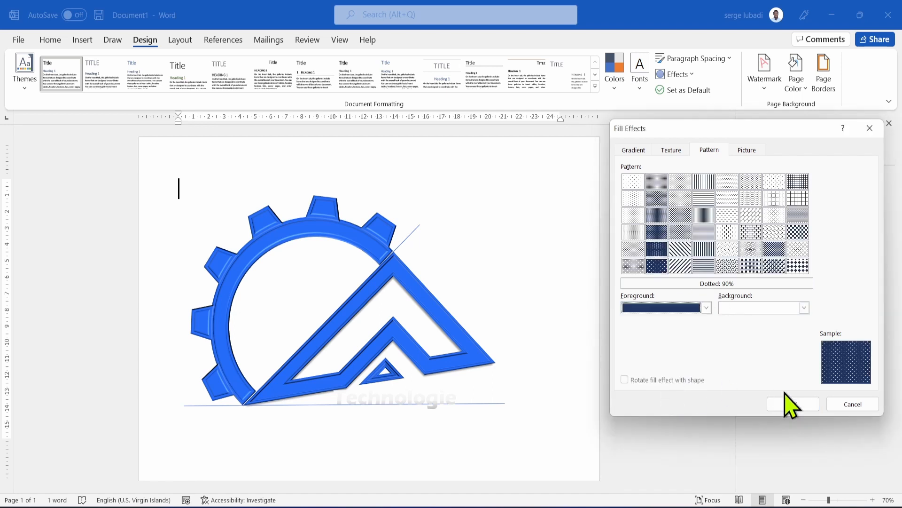
click(808, 405)
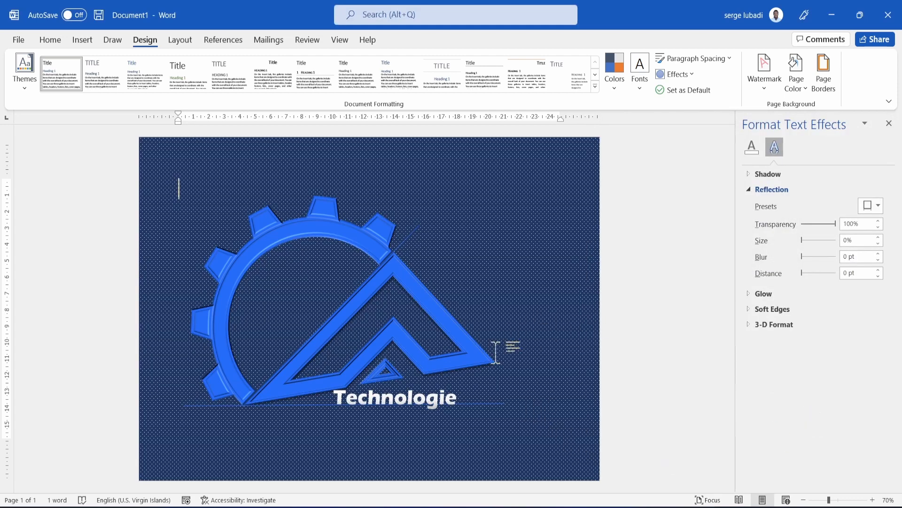
Apply a reflection variation to the "Technologie" text, set the reflection size to 35% and adjust its transparency
click(450, 398)
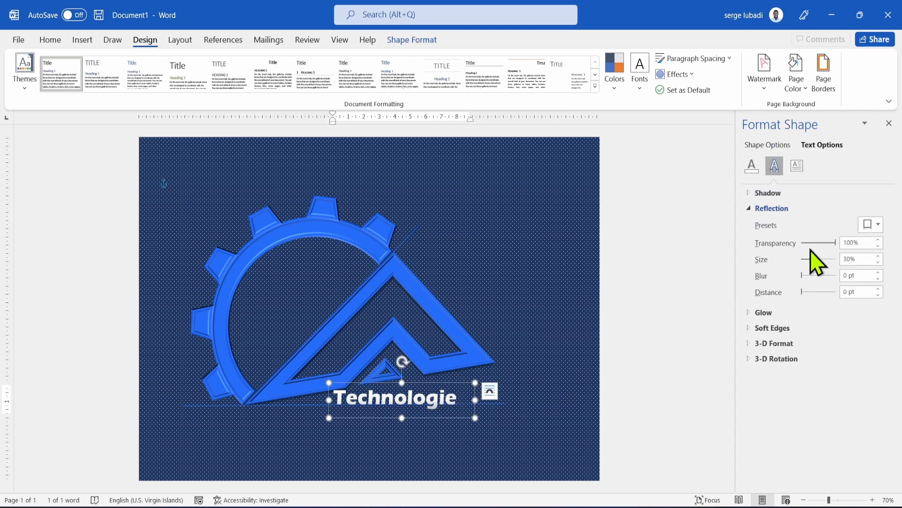
click(764, 313)
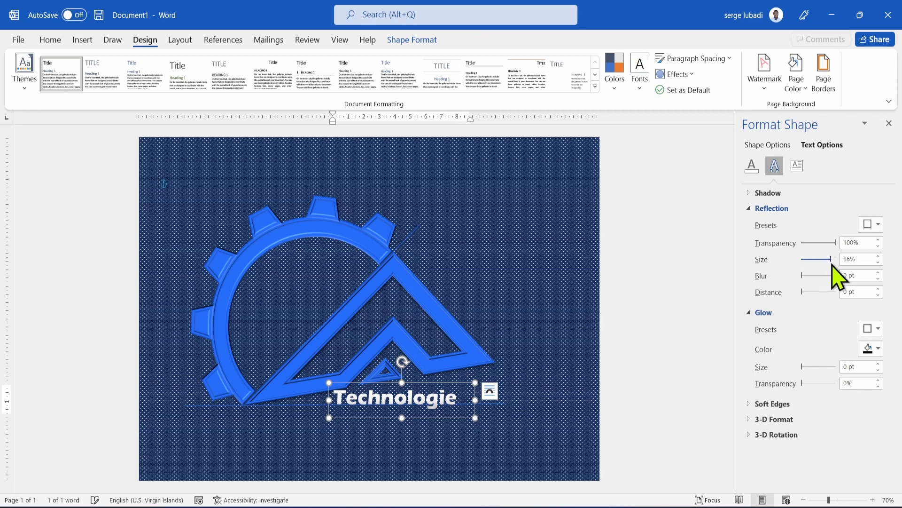
drag(832, 264, 821, 292)
click(877, 226)
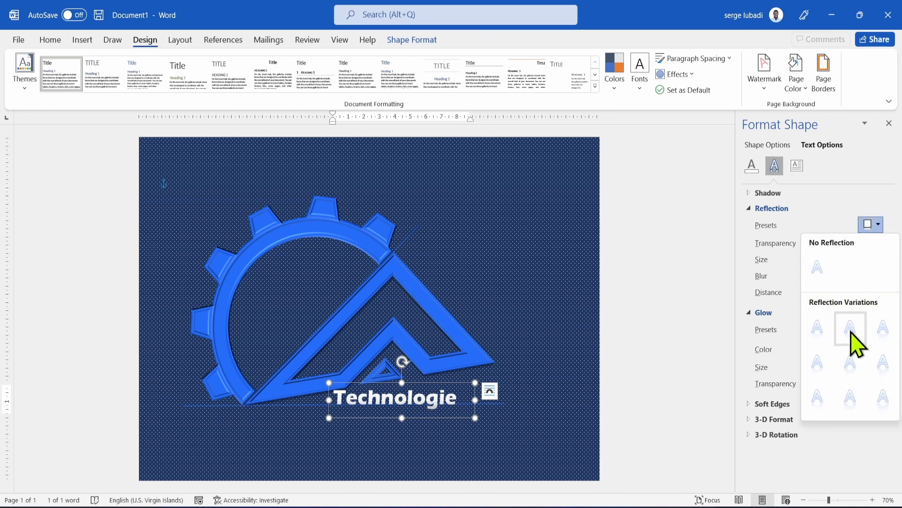
click(857, 346)
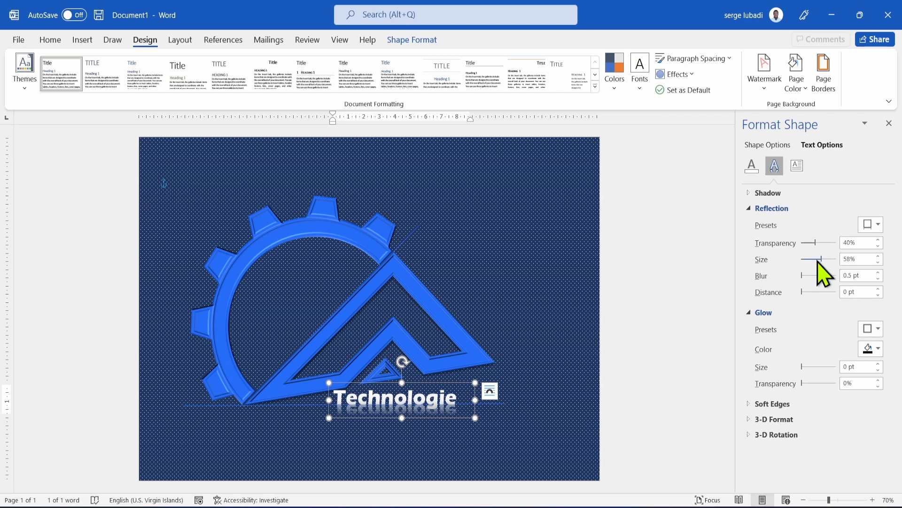
drag(822, 258, 814, 261)
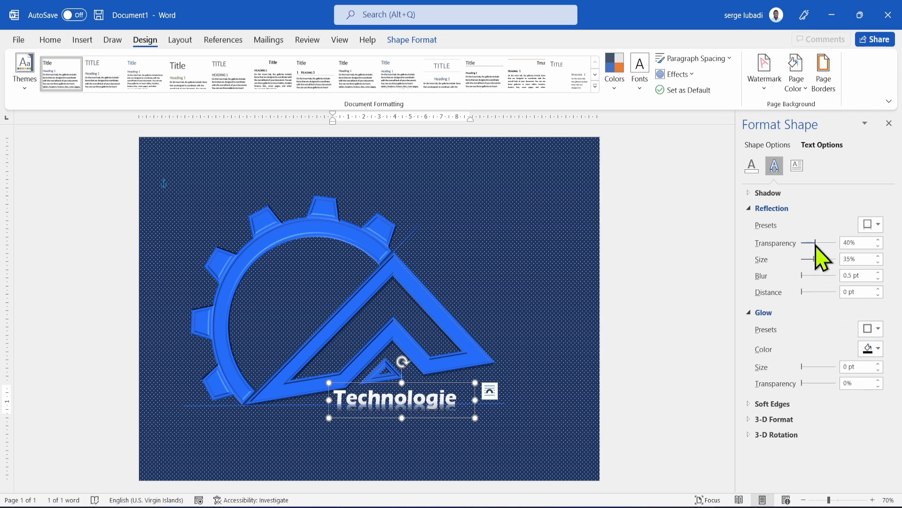
mouse_move(816, 247)
mouse_down()
mouse_move(829, 247)
mouse_move(809, 247)
mouse_move(820, 259)
mouse_up()
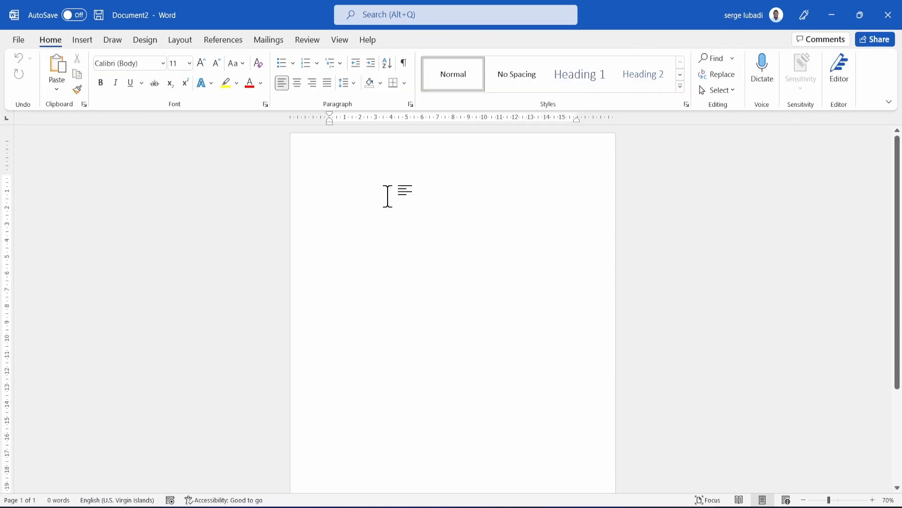
Paste the copied logo into the blank Document2 as Picture (Enhanced Metafile) using Paste Special
click(57, 90)
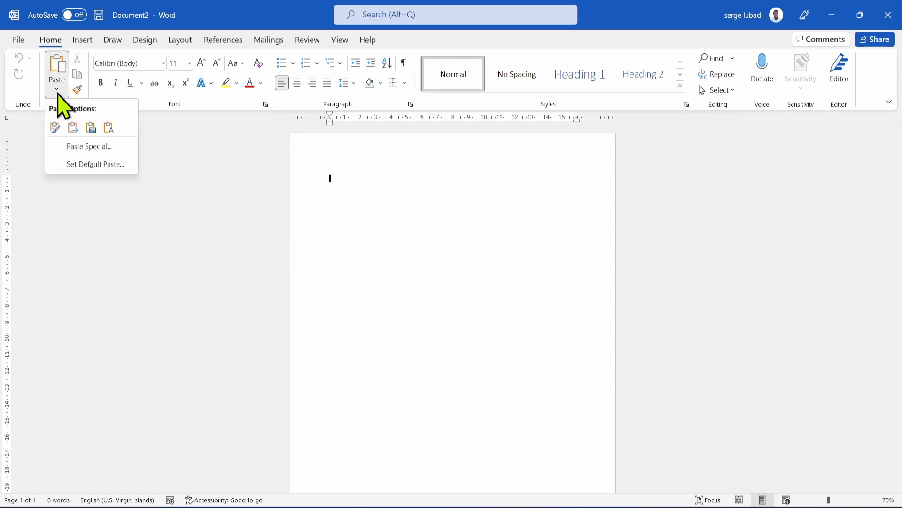
click(94, 147)
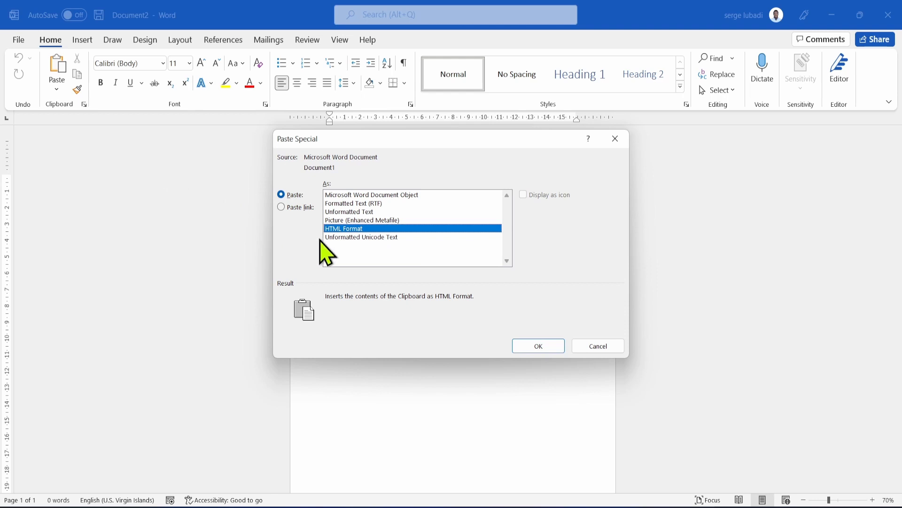
click(367, 221)
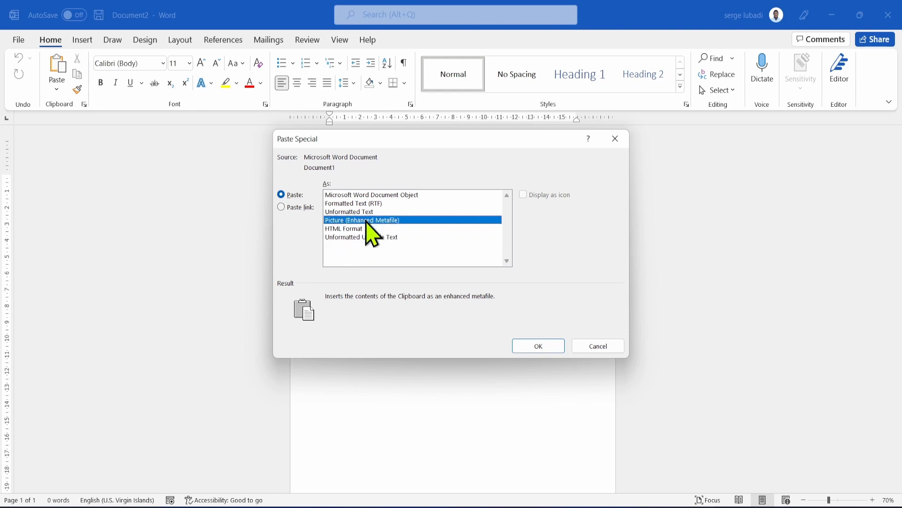
click(548, 346)
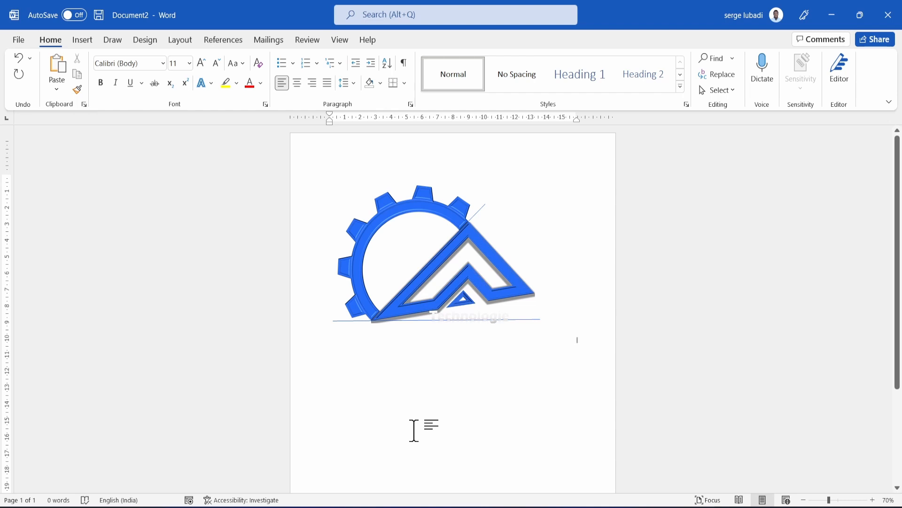
key(Return)
Switch back to Document1 and replace the patterned page background with plain white
key(alt+Tab)
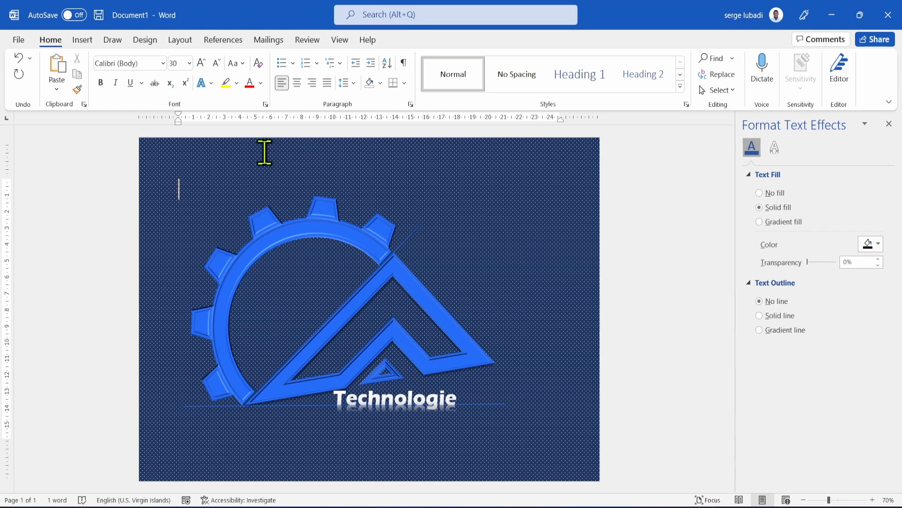
click(152, 43)
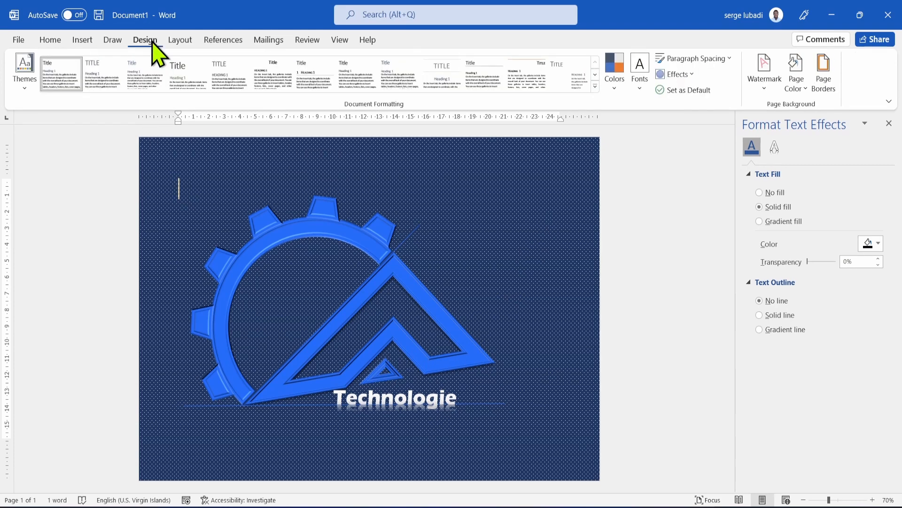
click(799, 84)
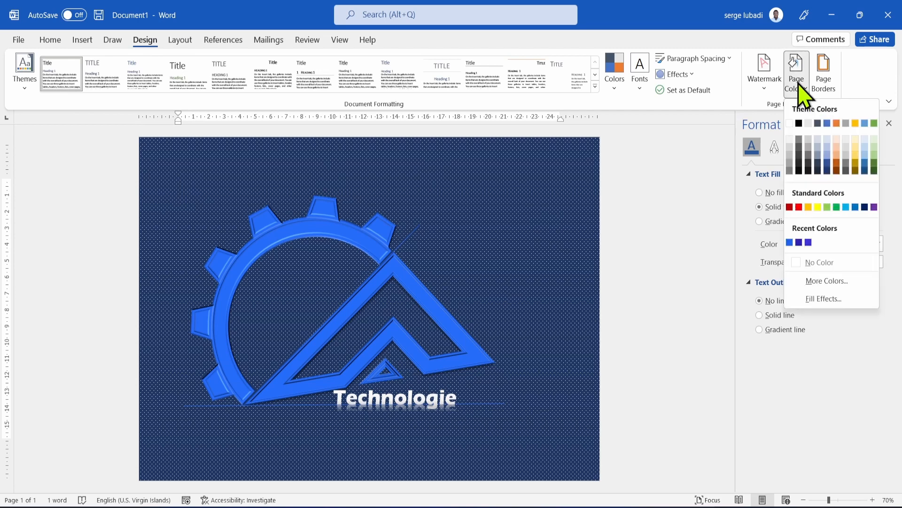
click(789, 123)
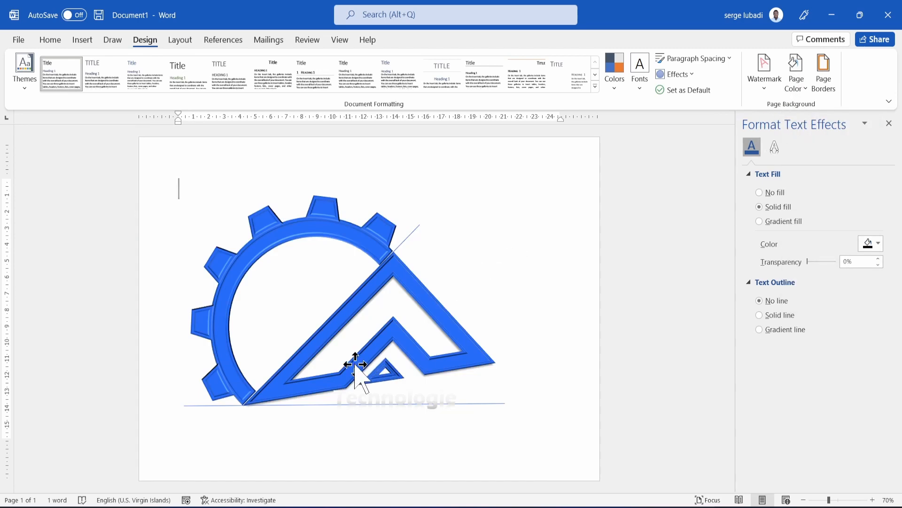
Draw a rectangle about 15.6 cm high and 22.86 cm wide covering the whole logo
click(82, 42)
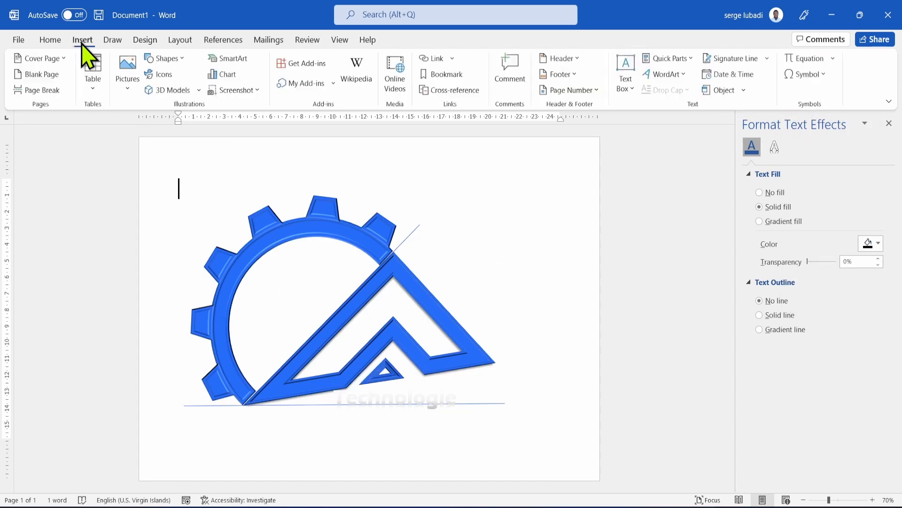
click(169, 59)
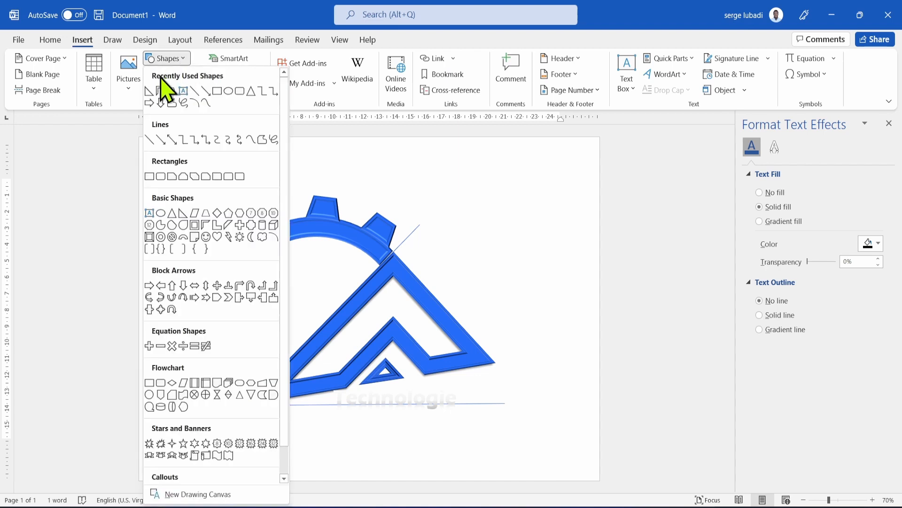
click(217, 91)
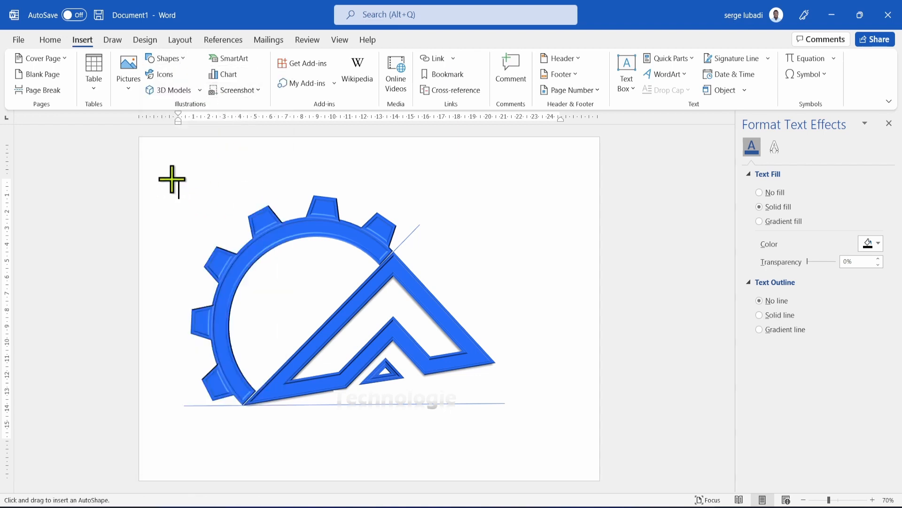
drag(172, 178, 528, 435)
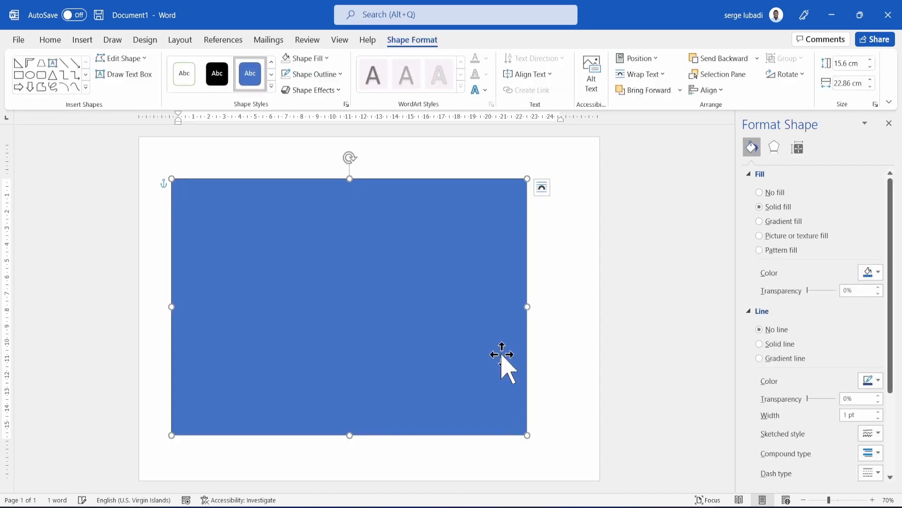
Move the rectangle aside toward the page's lower right corner and select the half-frame shape of the logo
drag(384, 282, 612, 332)
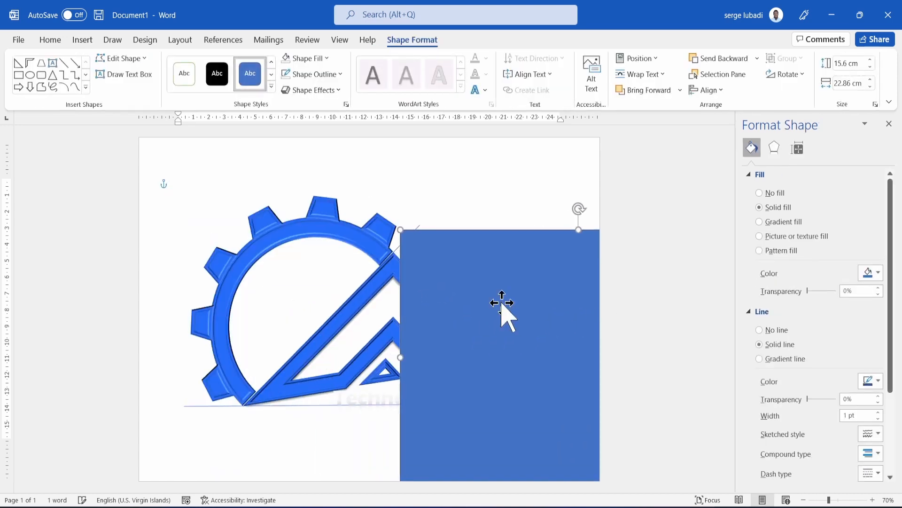
drag(482, 296, 474, 346)
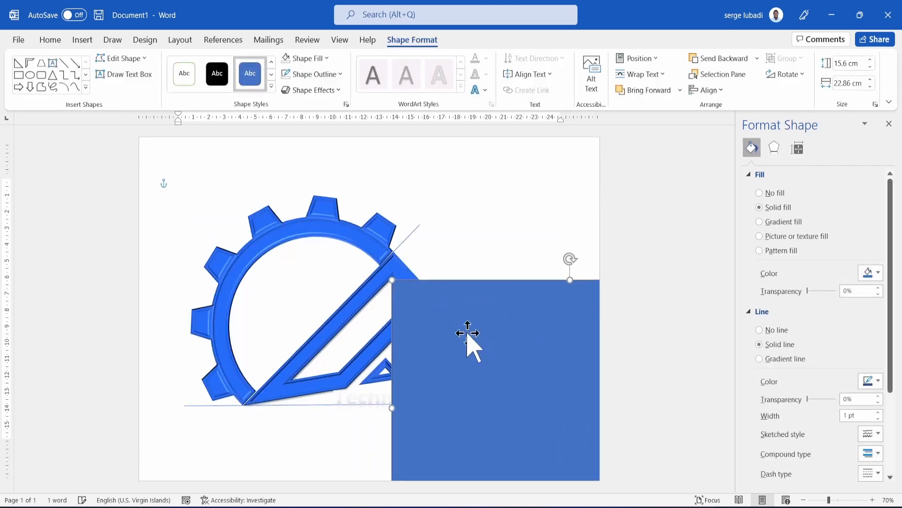
click(407, 238)
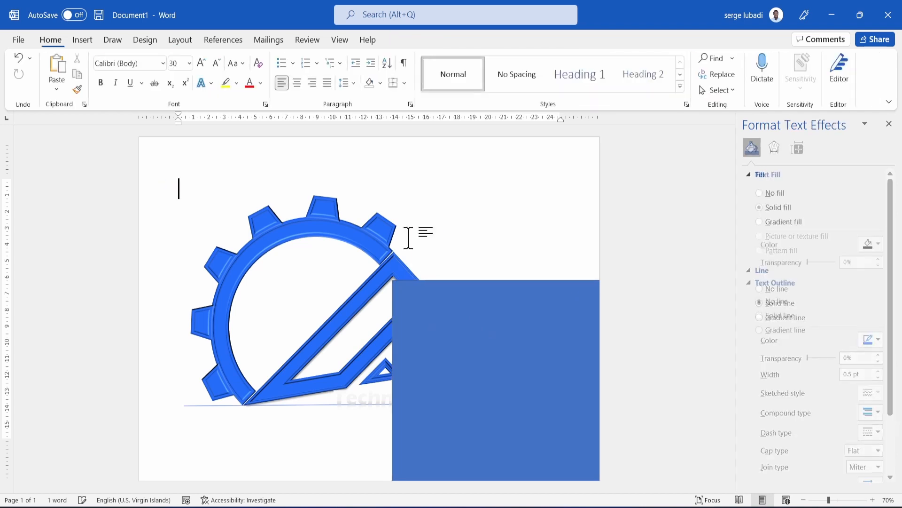
click(377, 275)
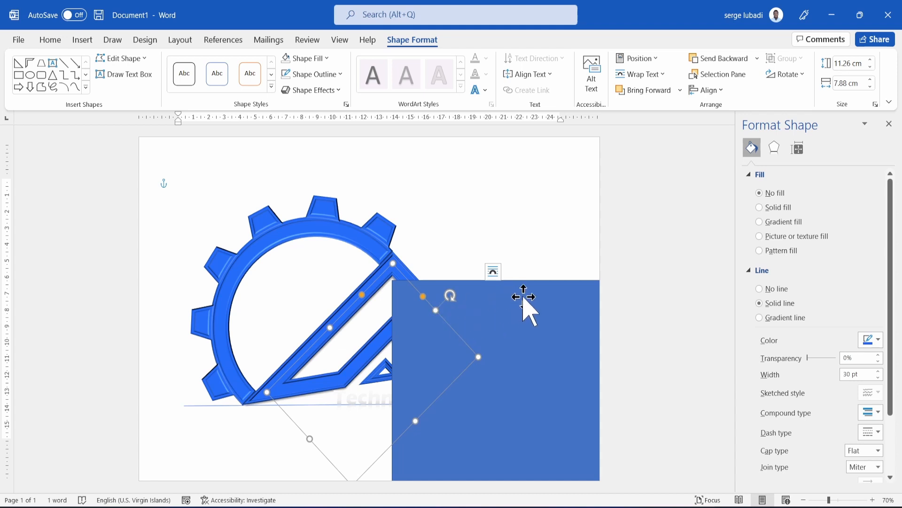
Move the rectangle back over the logo and set its text wrapping to behind text
drag(523, 297, 302, 201)
click(545, 195)
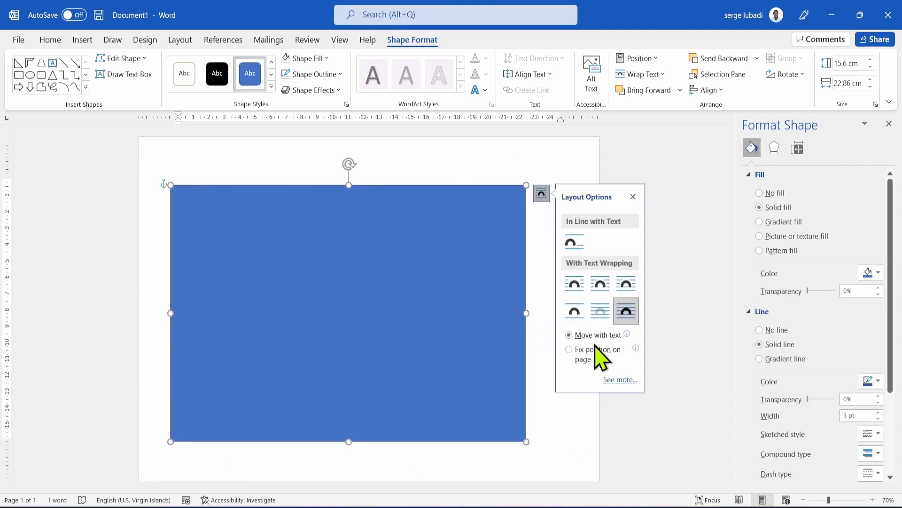
click(602, 314)
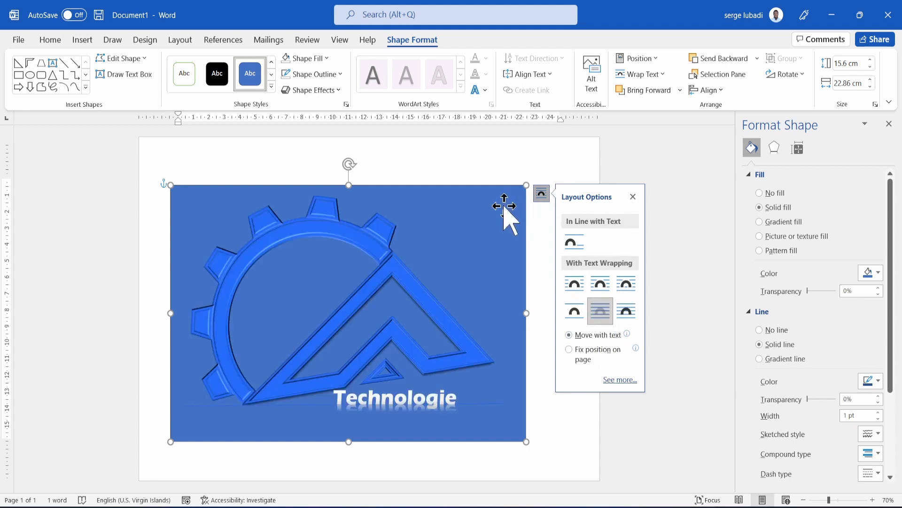
click(324, 58)
mouse_move(352, 288)
mouse_move(345, 302)
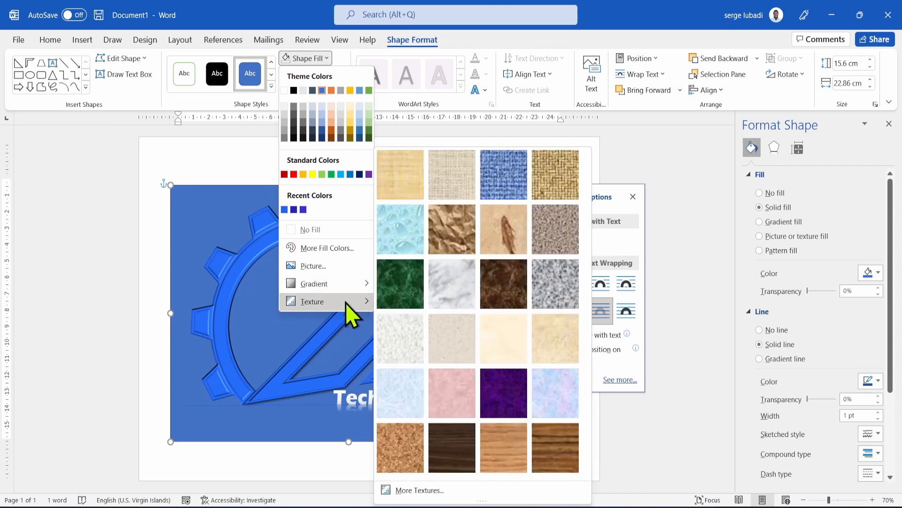
key(Escape)
key(Escape)
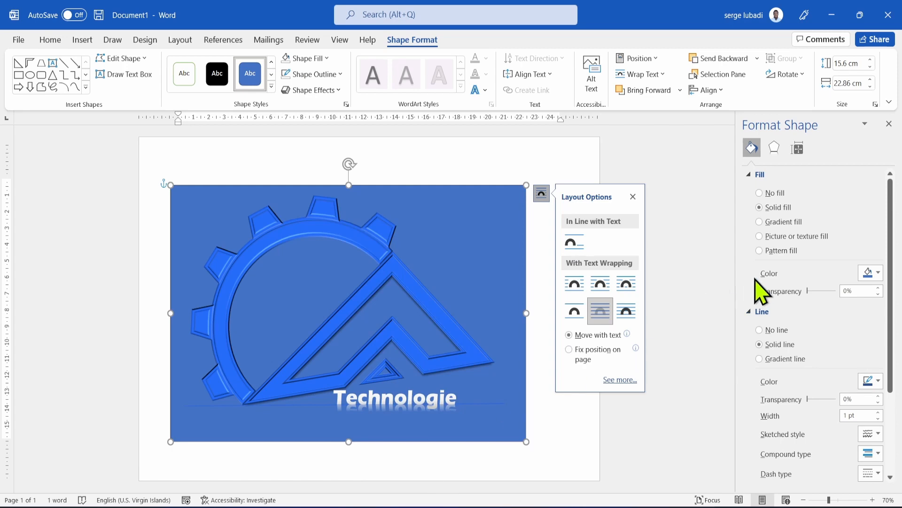
Fill the background rectangle with a dense dotted pattern, using the darkest theme blue as the foreground colour
click(760, 250)
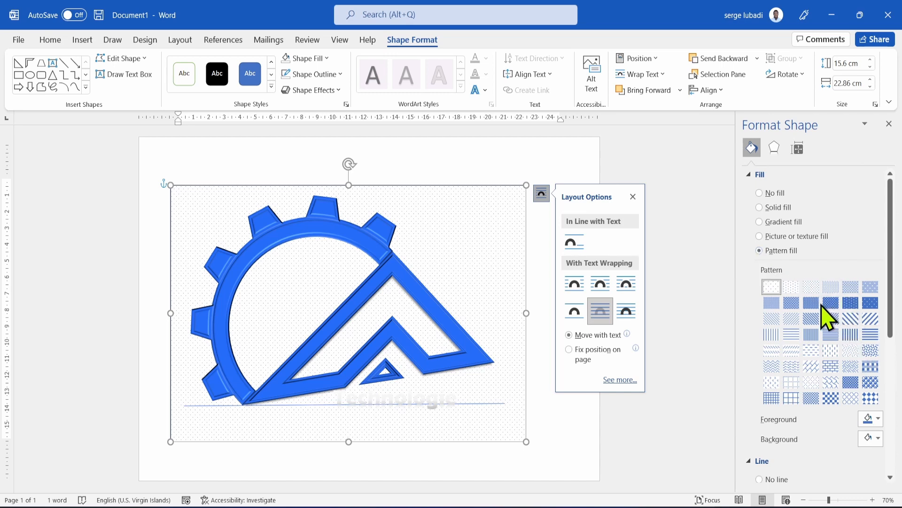
click(879, 419)
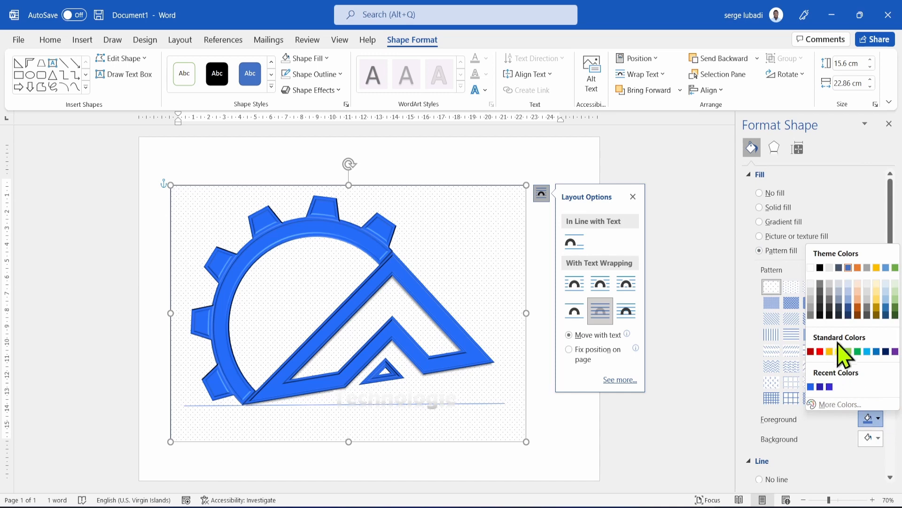
click(849, 316)
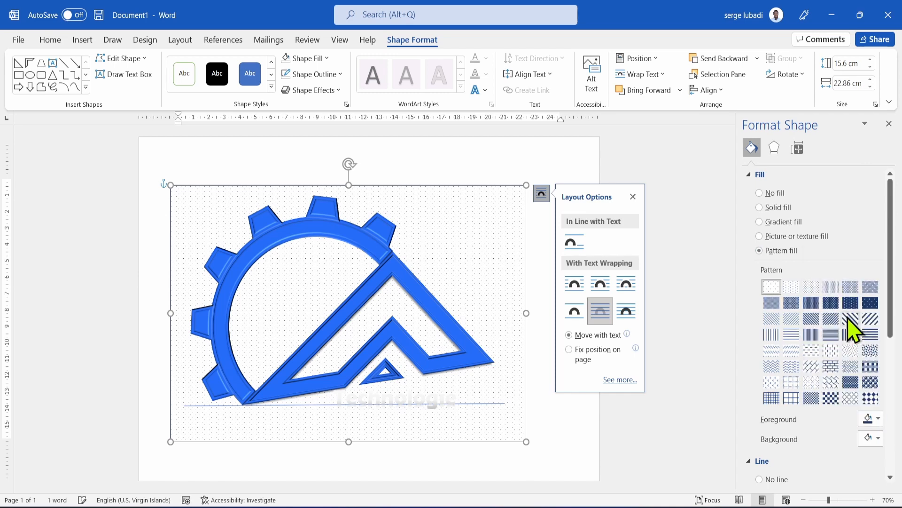
click(851, 303)
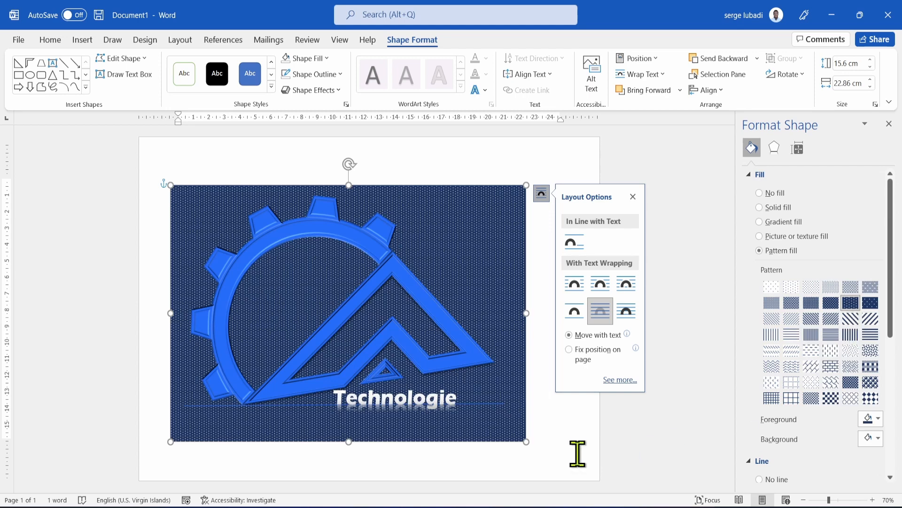
Copy the entire logo with its background and paste it into Document2 as Picture (Enhanced Metafile)
key(ctrl+a)
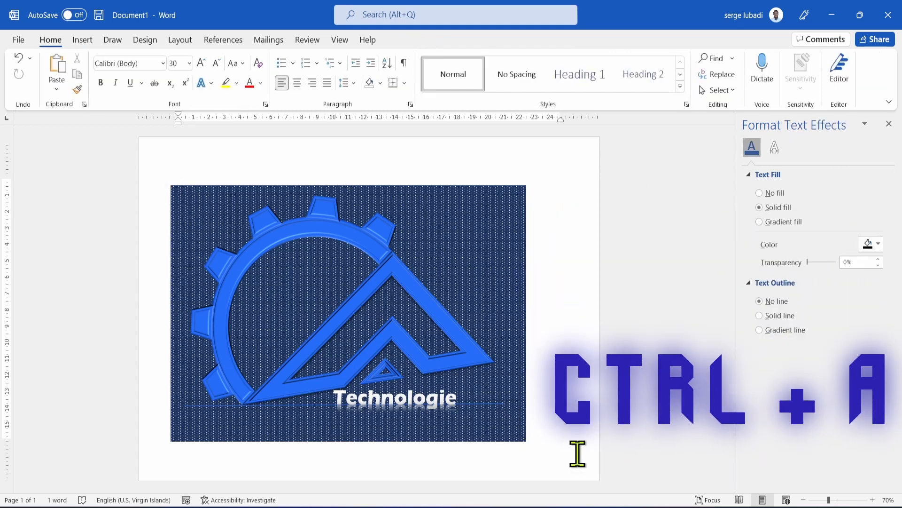
key(ctrl+c)
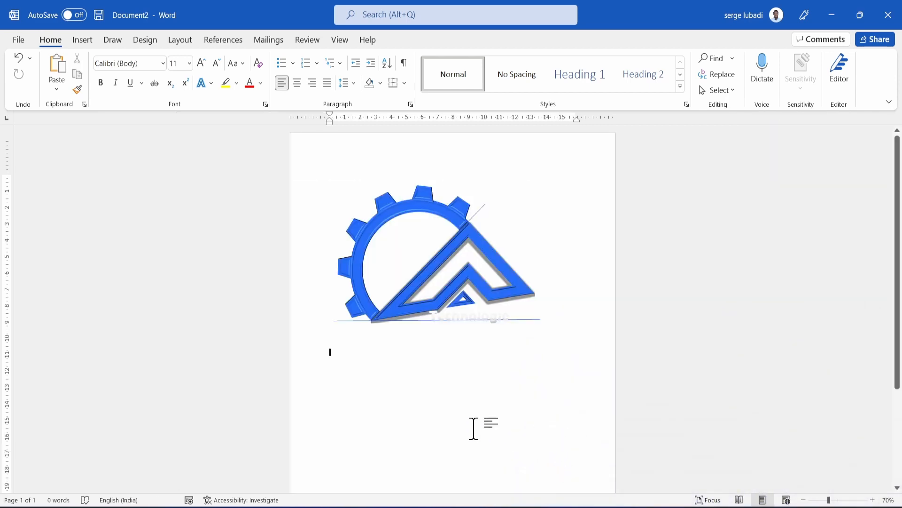
click(57, 89)
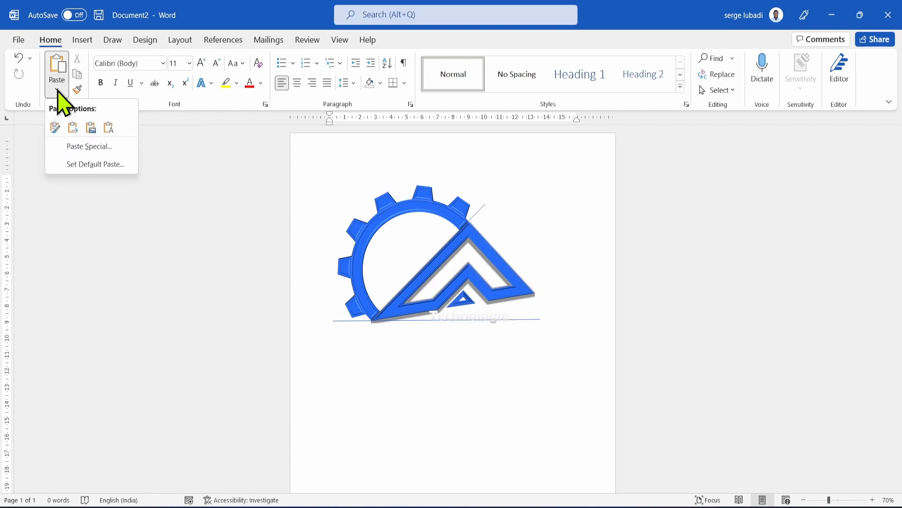
click(89, 147)
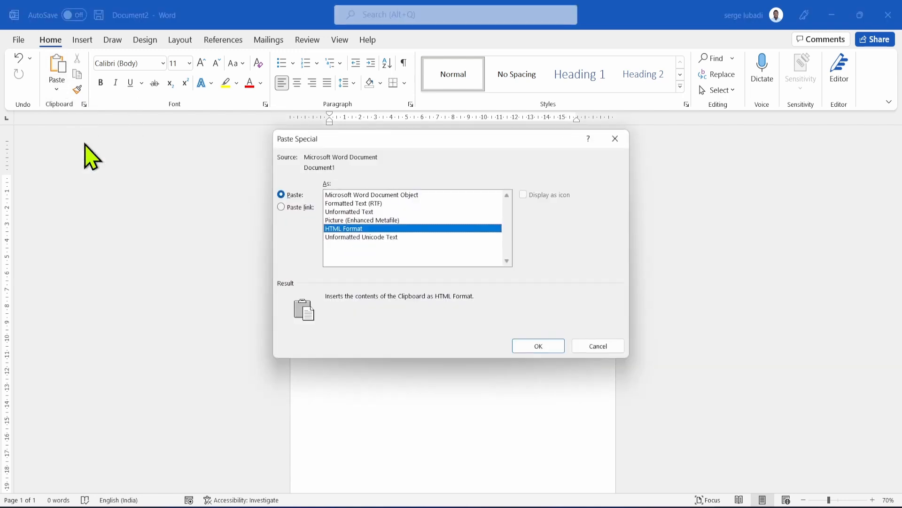
click(348, 220)
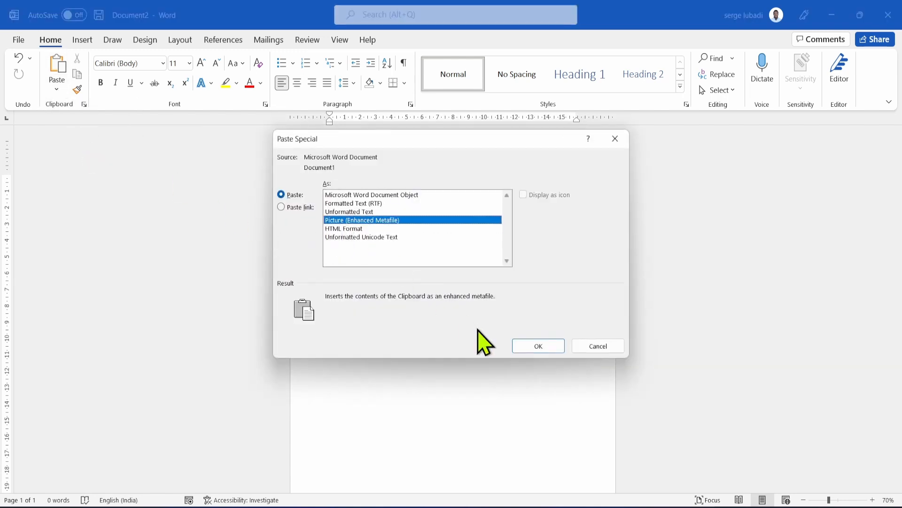
click(536, 347)
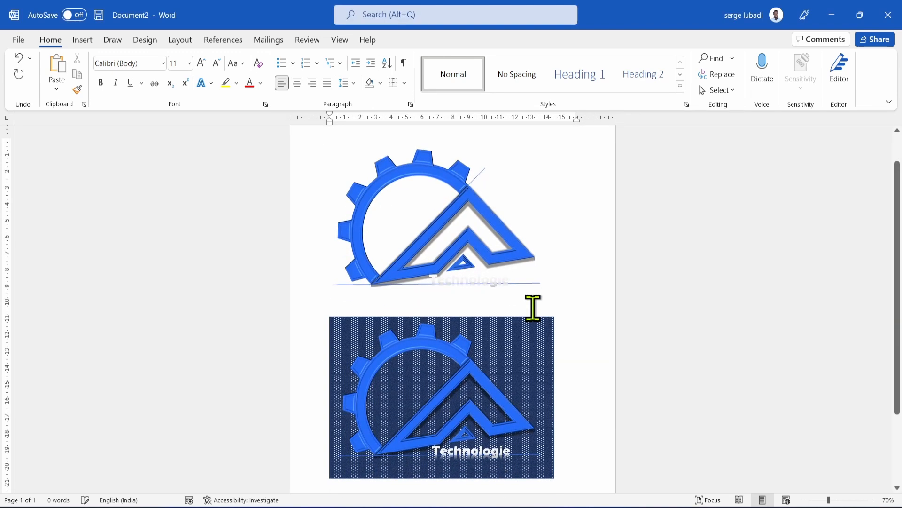
Save the pasted logo picture as a PNG named "logo x" in the "logo in word 2023" folder, and deselect it
click(524, 388)
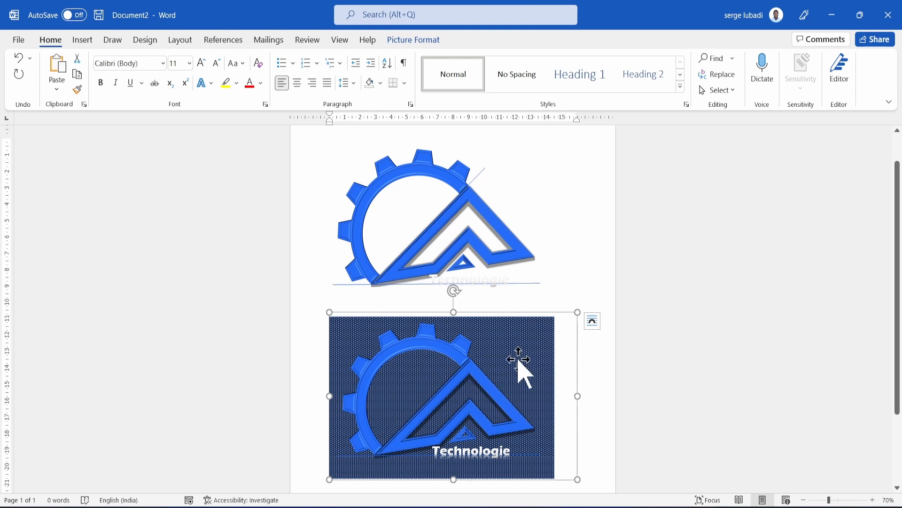
scroll(518, 362, down, 3)
right_click(468, 336)
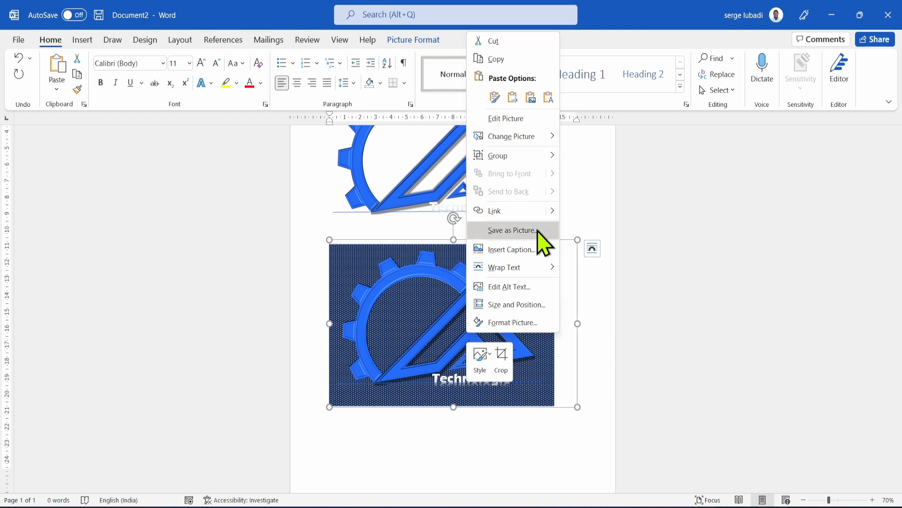
click(512, 236)
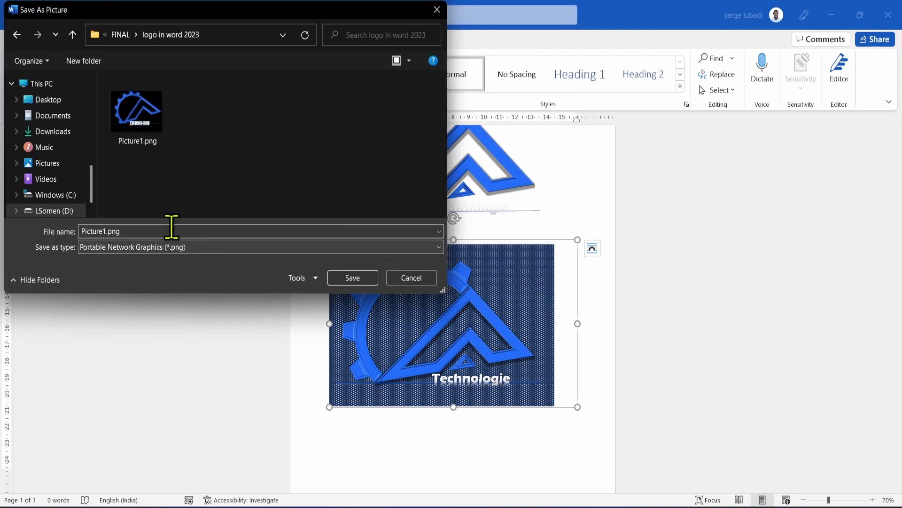
text(logo x)
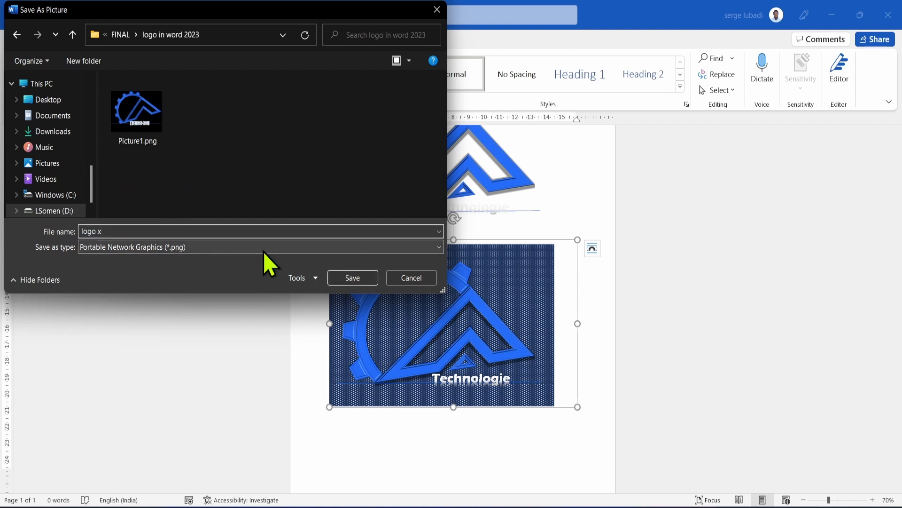
click(358, 282)
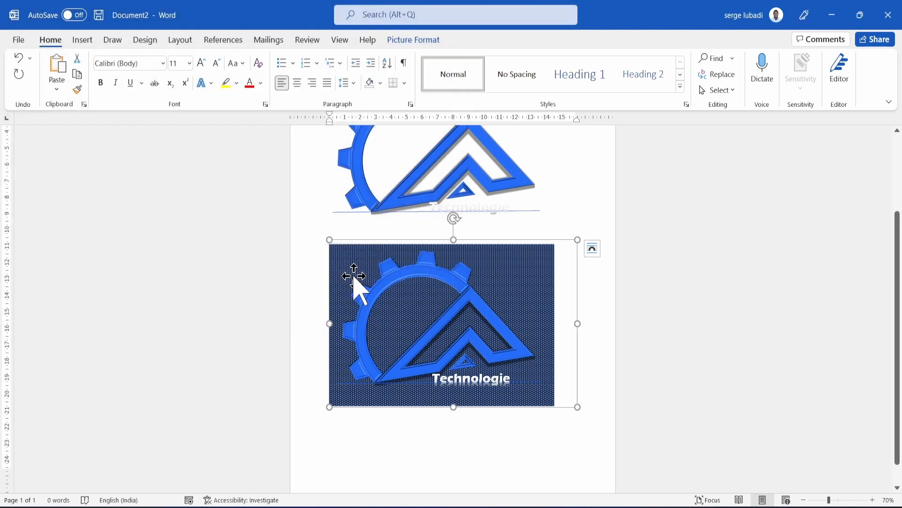
click(605, 360)
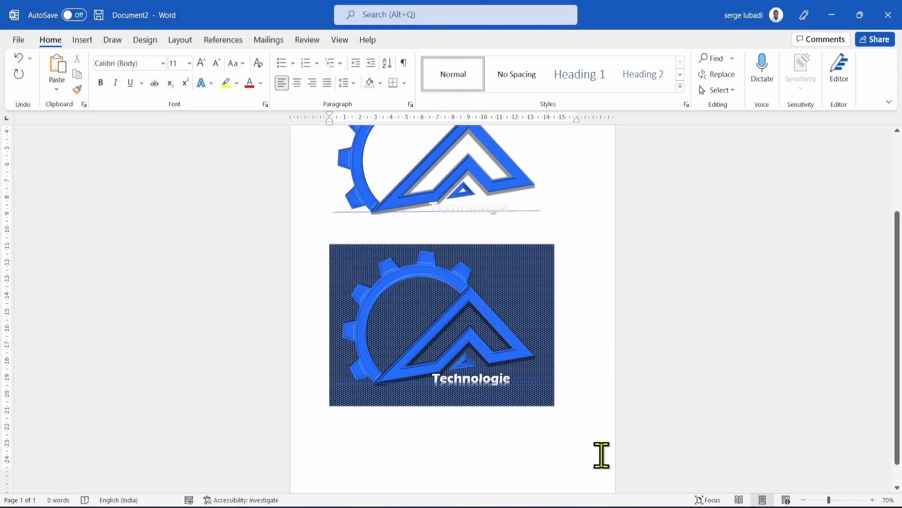
Switch to File Explorer, open logo x.png from the "logo in word 2023" folder to view it, and close the viewer
click(566, 454)
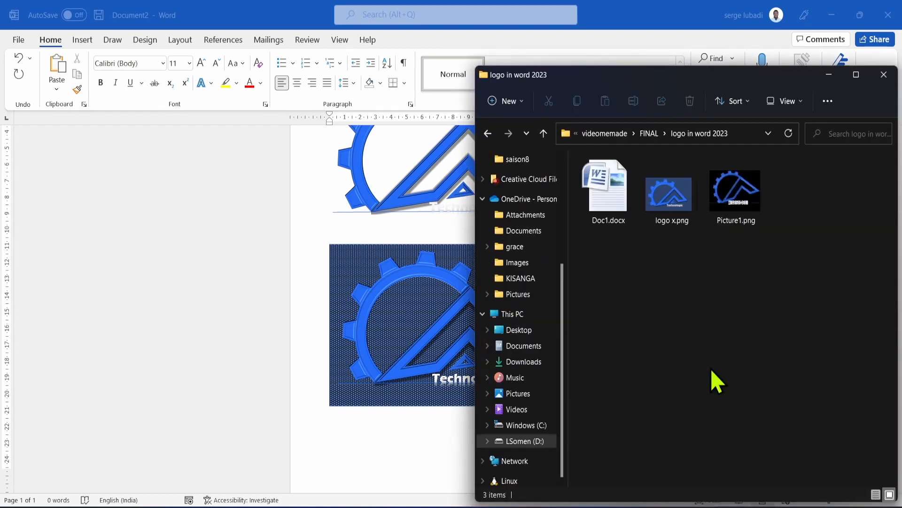
double_click(675, 211)
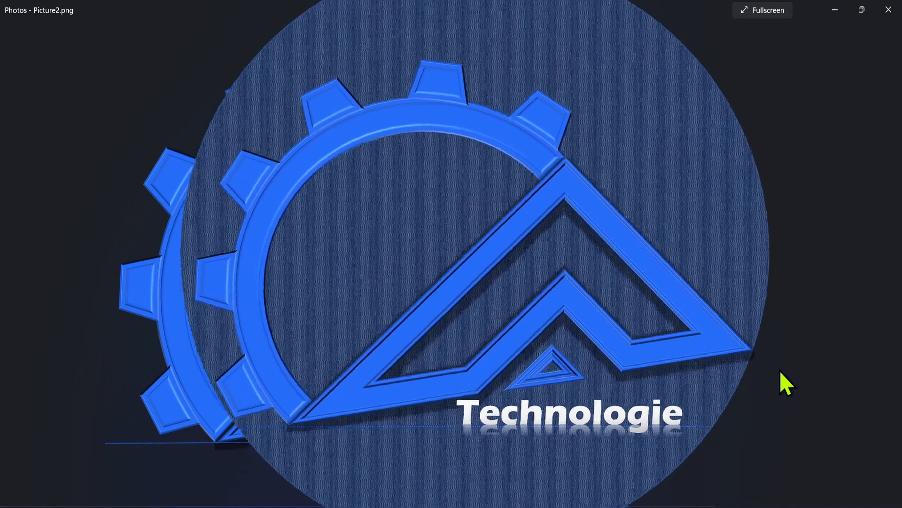
click(897, 11)
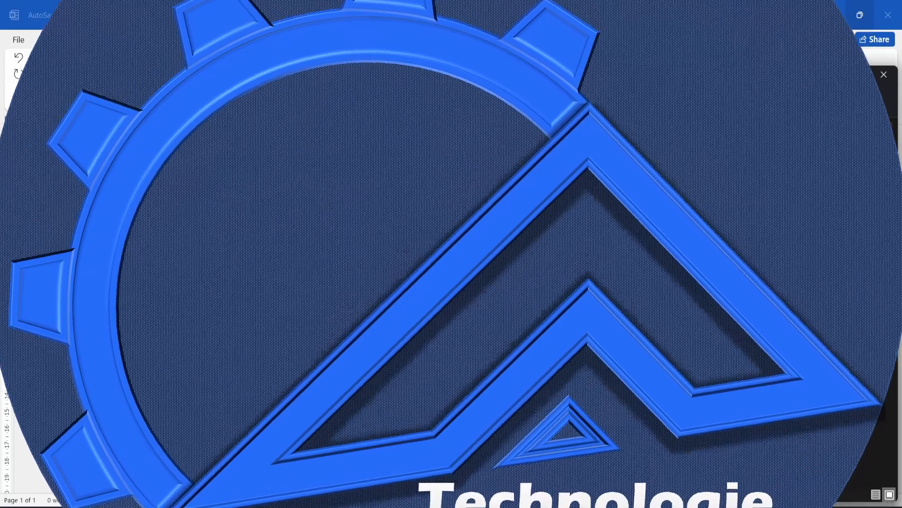